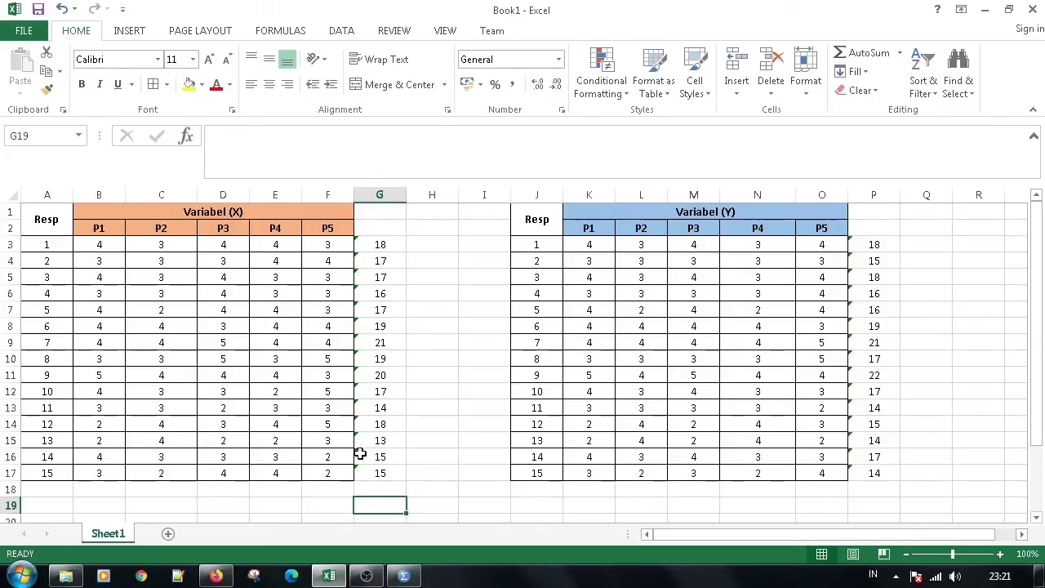
# - Look over the empty cells below and beside the X table, around E19, C19 and H15
pyautogui.click(284, 501)
pyautogui.scroll(-1, 245, 503)
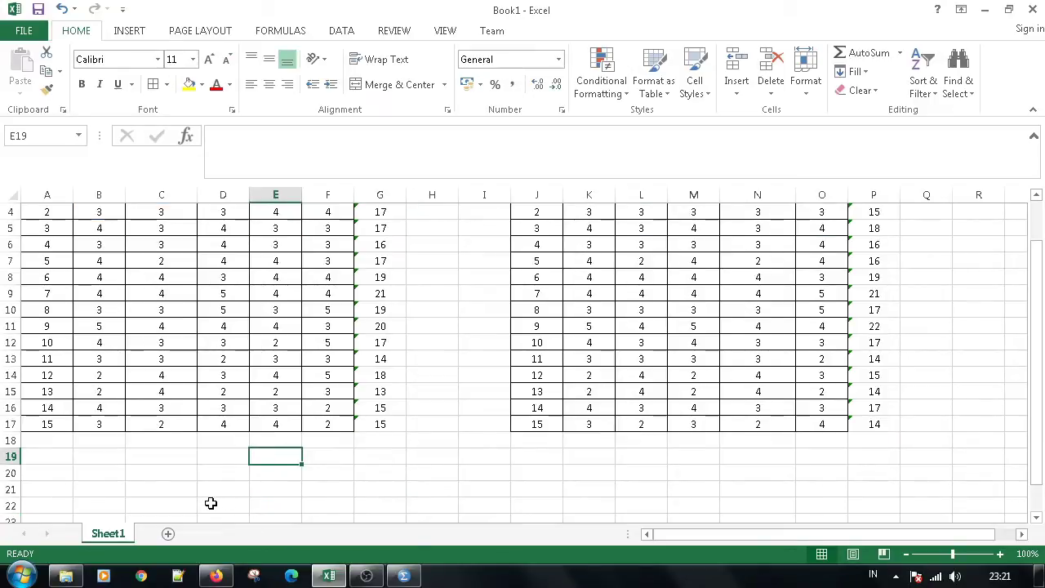
pyautogui.click(160, 460)
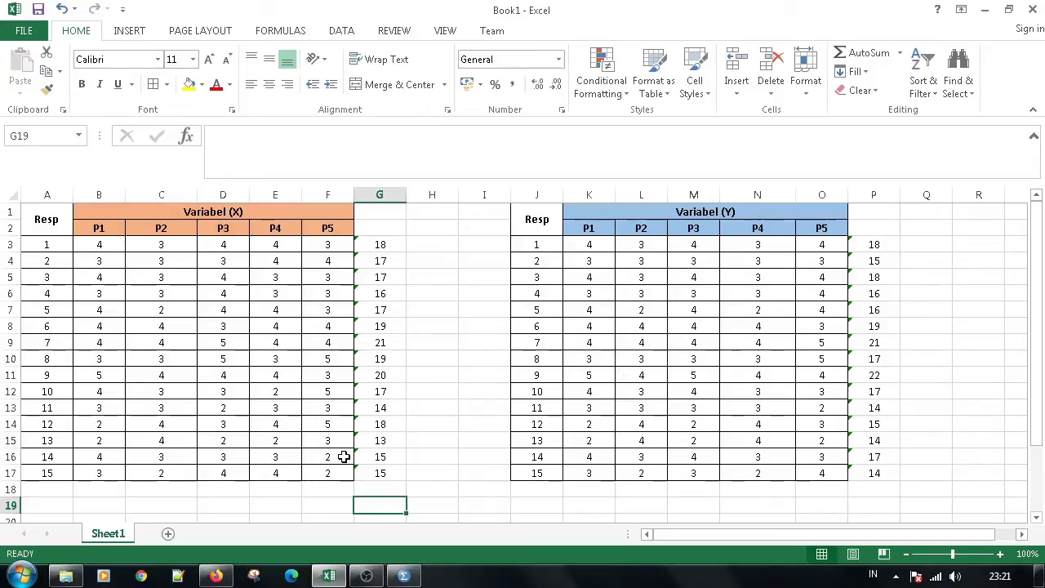
pyautogui.click(286, 502)
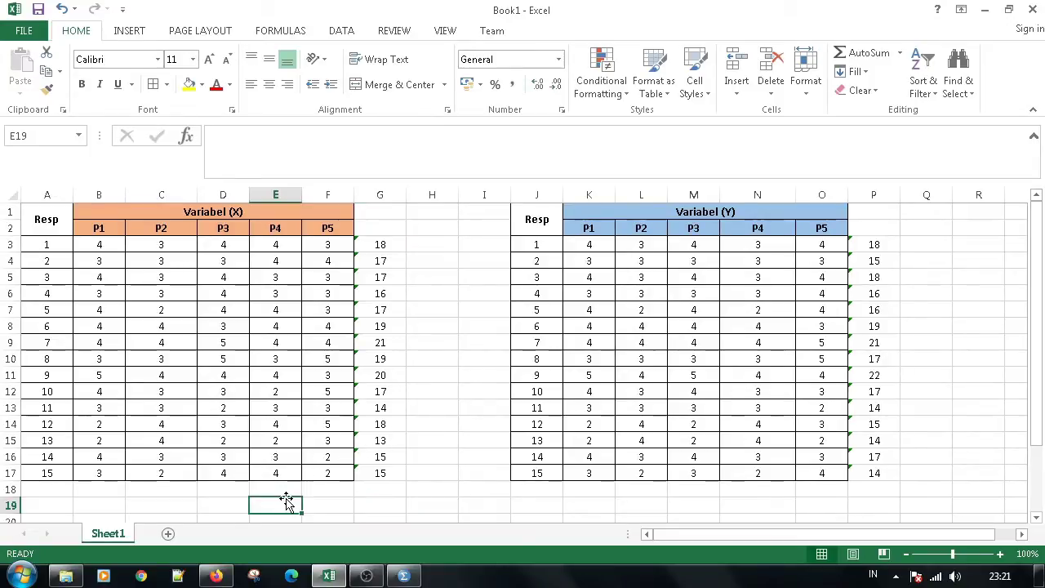
pyautogui.scroll(-1, 244, 503)
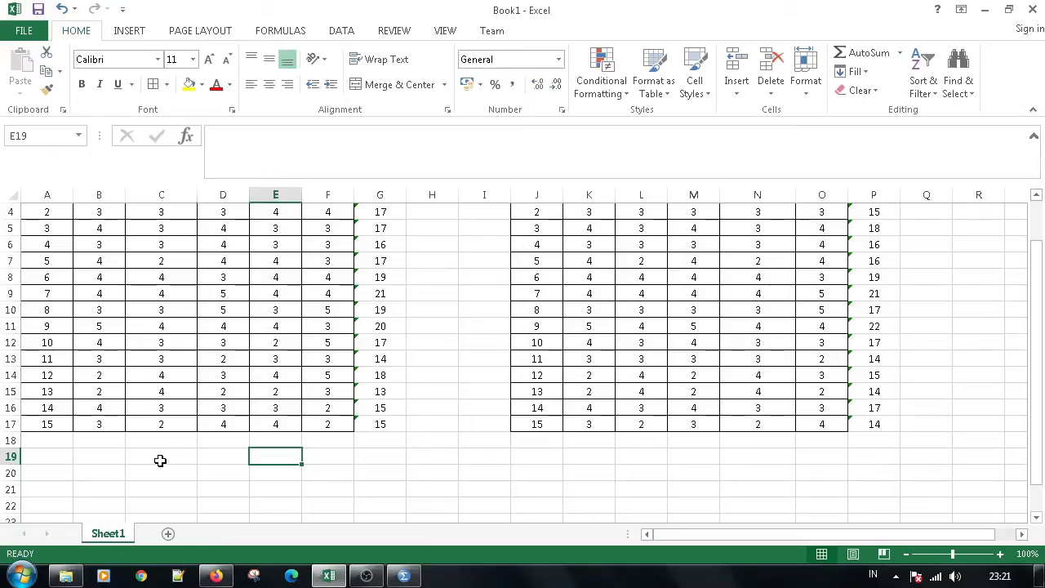
pyautogui.click(160, 460)
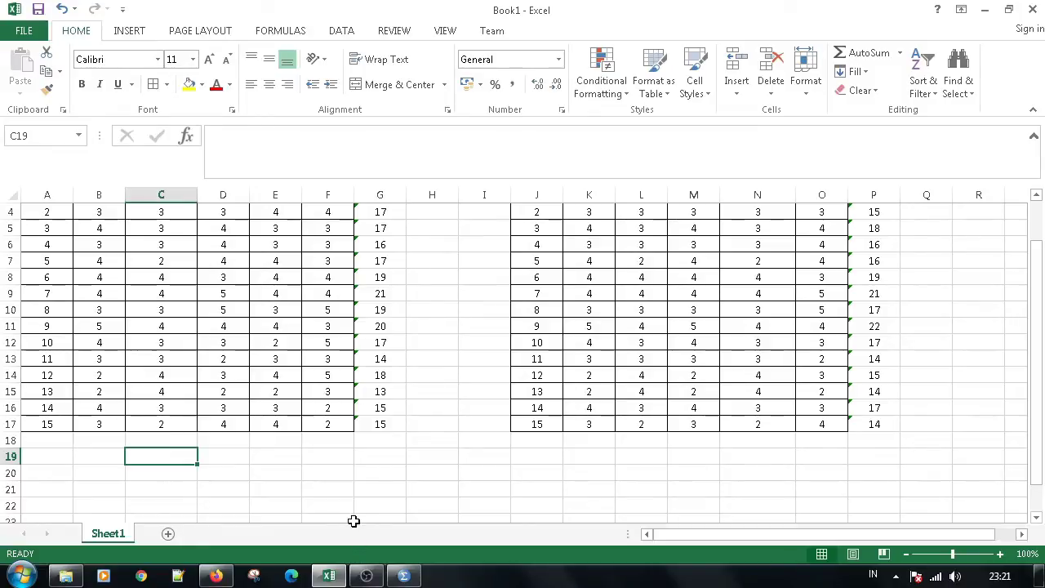
pyautogui.scroll(1, 352, 498)
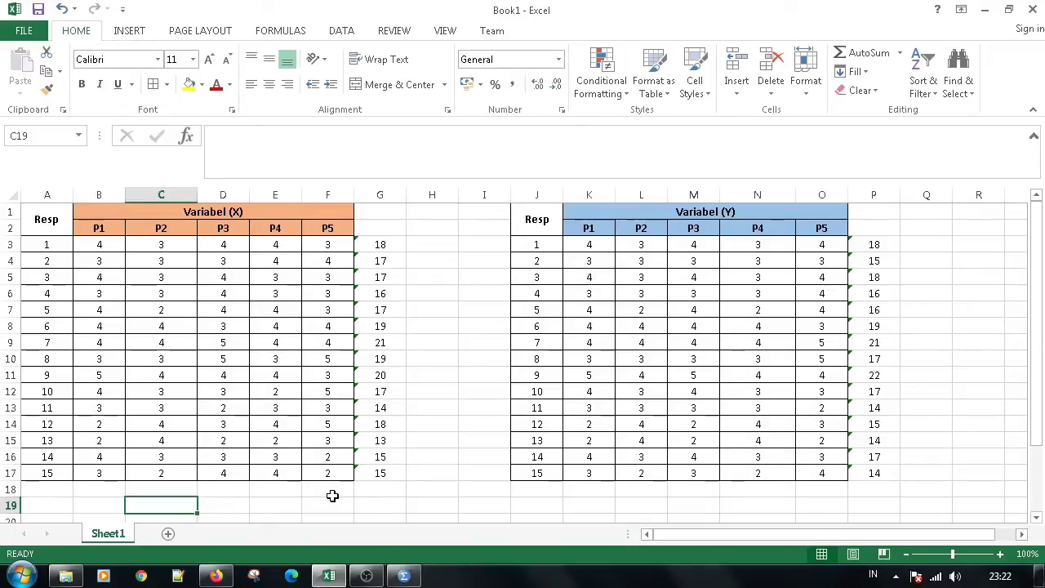
pyautogui.click(437, 442)
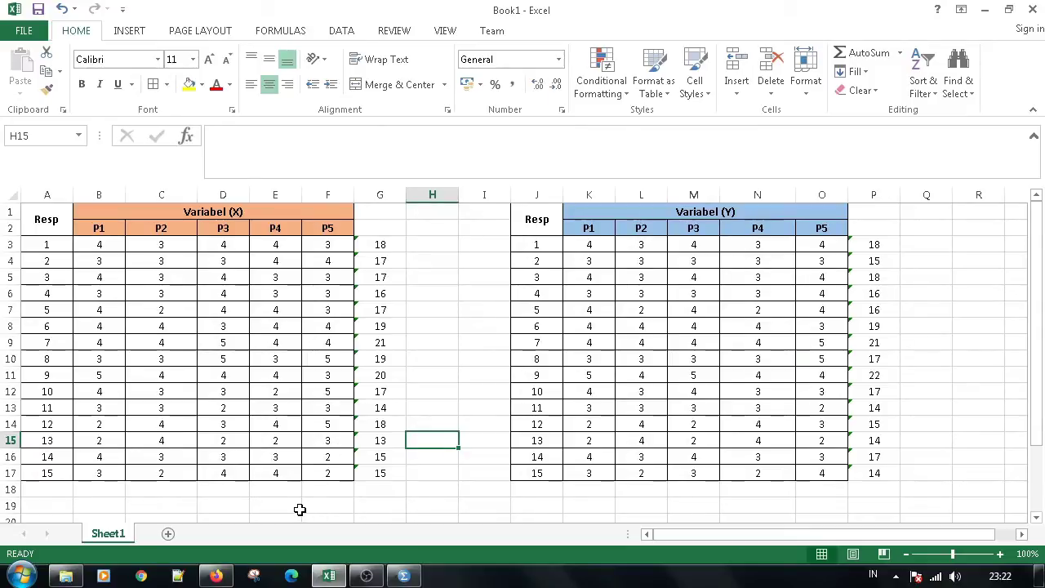
pyautogui.scroll(-1, 238, 472)
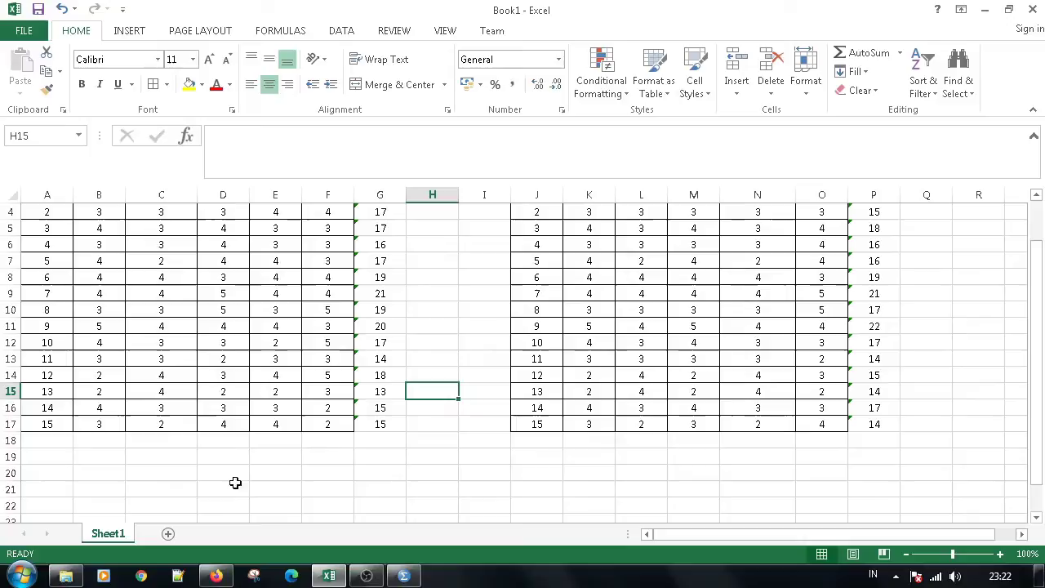
# - Bring up tabel-r.pdf, then glance back at the Excel scores around B19 and respondent 15
pyautogui.moveTo(231, 579)
pyautogui.click(231, 531)
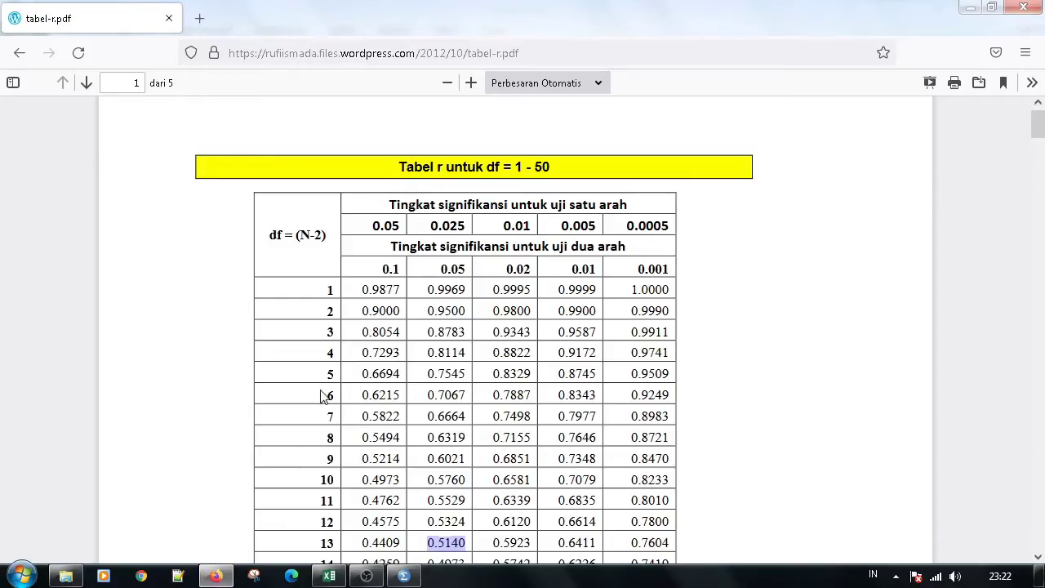
pyautogui.hotkey('alt', 'Tab')
pyautogui.click(117, 454)
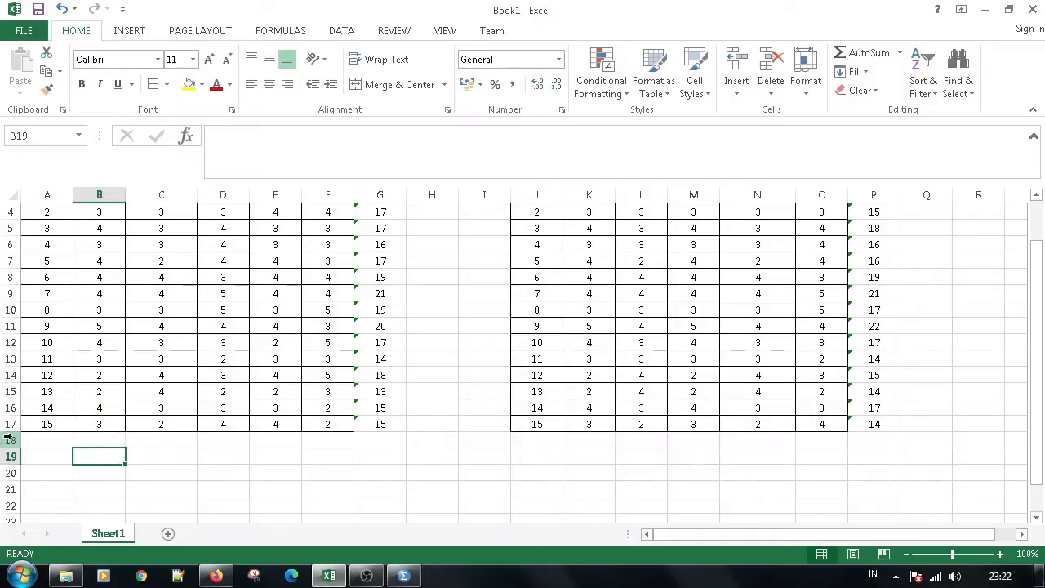
pyautogui.click(47, 423)
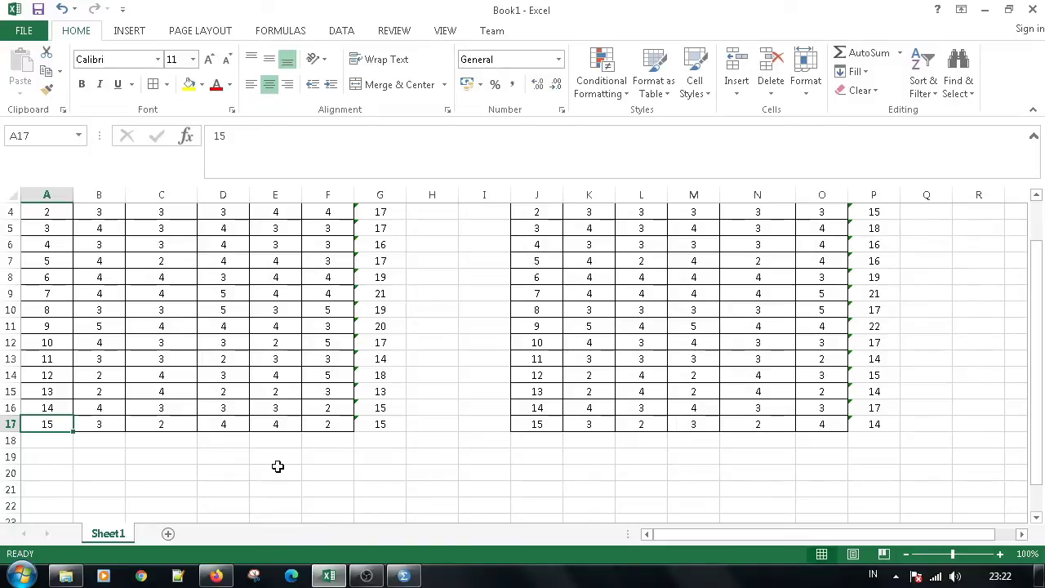
pyautogui.scroll(1, 350, 481)
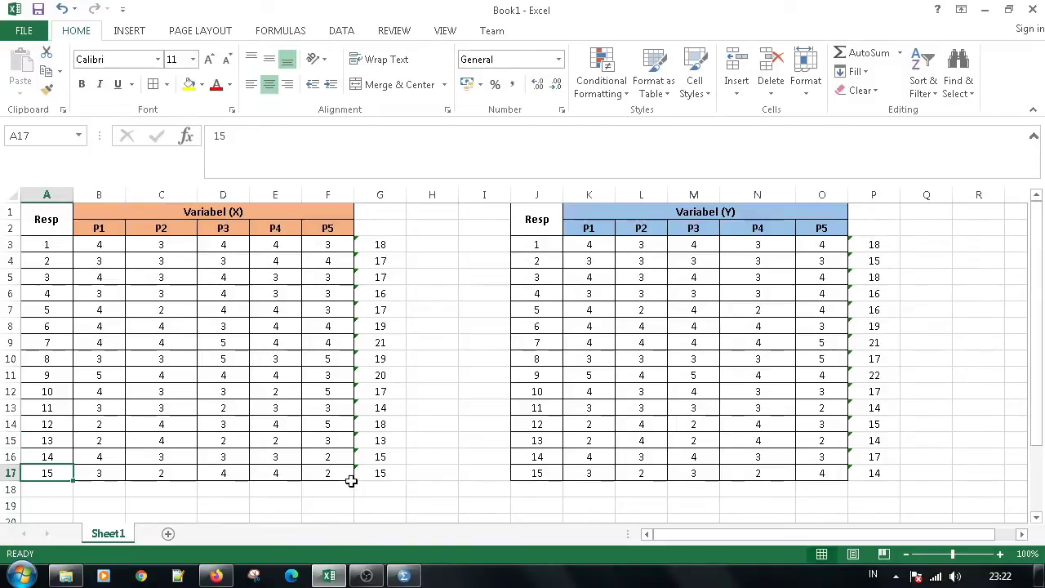
# - In the r table PDF, locate the critical value 0.5140 for df 13
pyautogui.hotkey('alt', 'Tab')
pyautogui.hotkey('alt', 'Tab')
pyautogui.hotkey('alt', 'Tab')
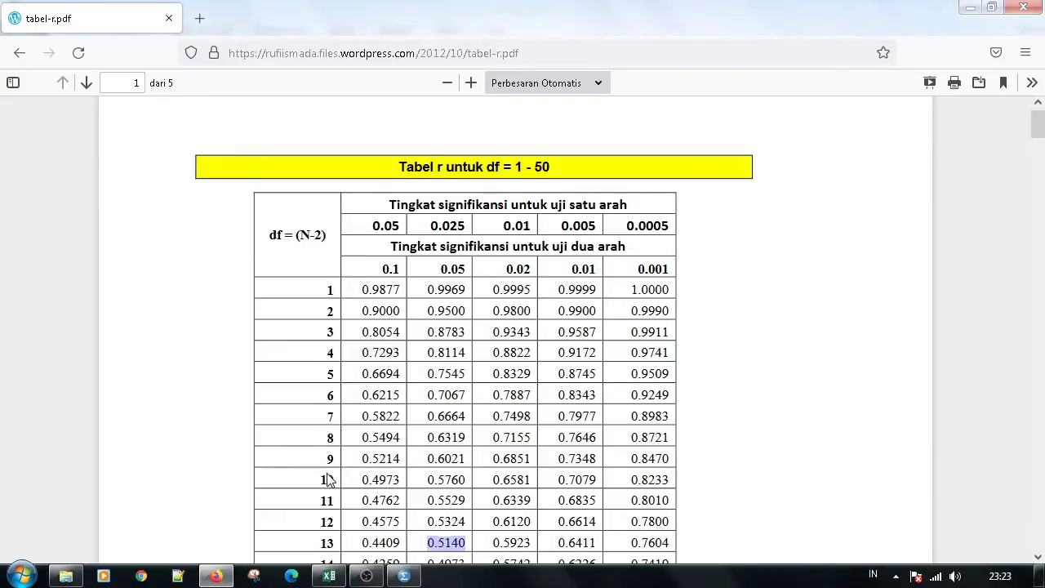
pyautogui.scroll(-2, 326, 480)
pyautogui.moveTo(326, 483); pyautogui.dragTo(335, 467)
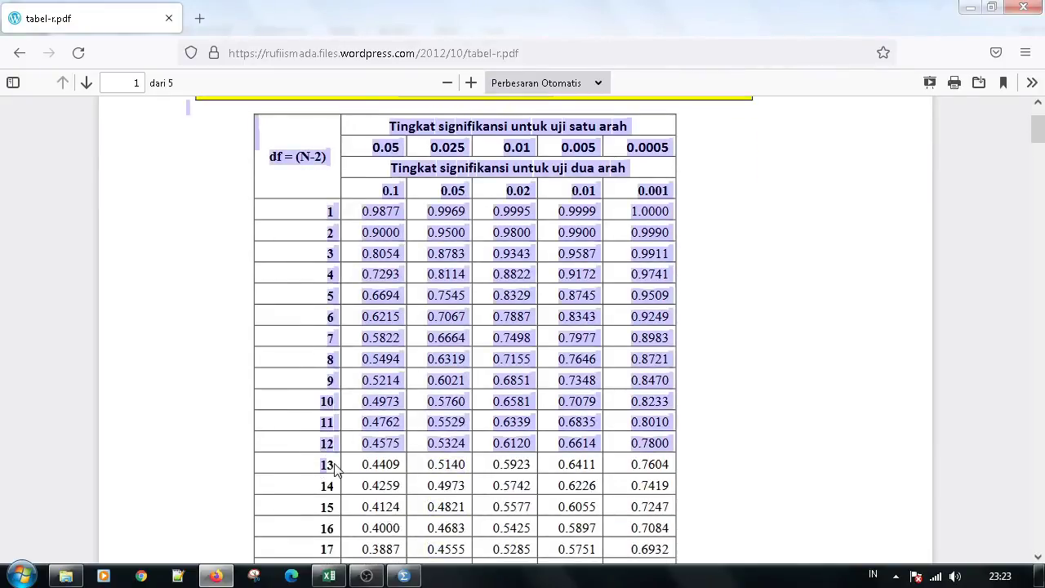
pyautogui.click(335, 467)
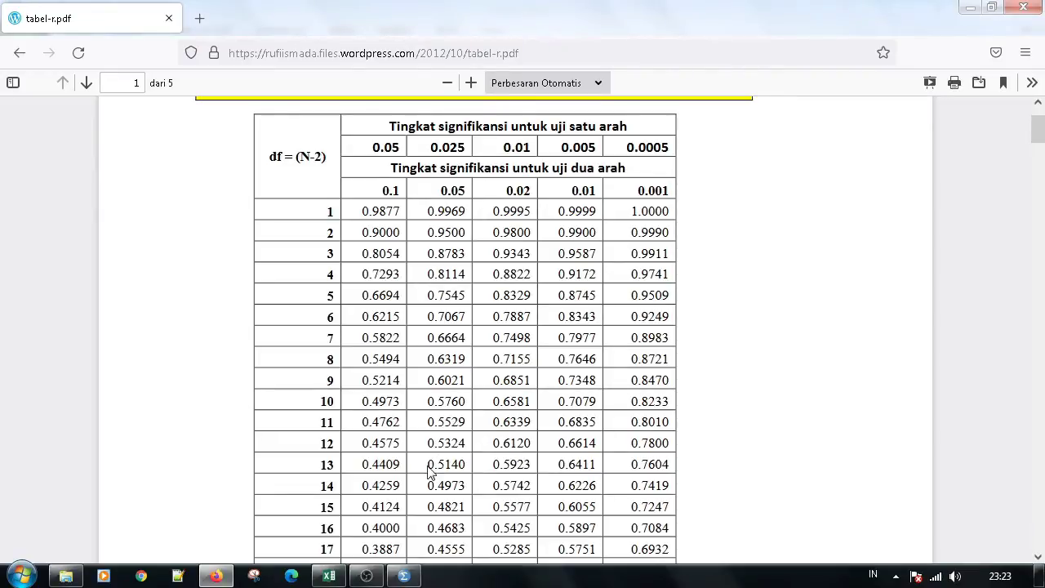
pyautogui.moveTo(433, 469)
pyautogui.mouseDown()
pyautogui.moveTo(454, 465)
pyautogui.moveTo(439, 467)
pyautogui.mouseUp()
pyautogui.click(454, 466)
# - Enter the critical value 0,514 in cell B19
pyautogui.hotkey('alt', 'Tab')
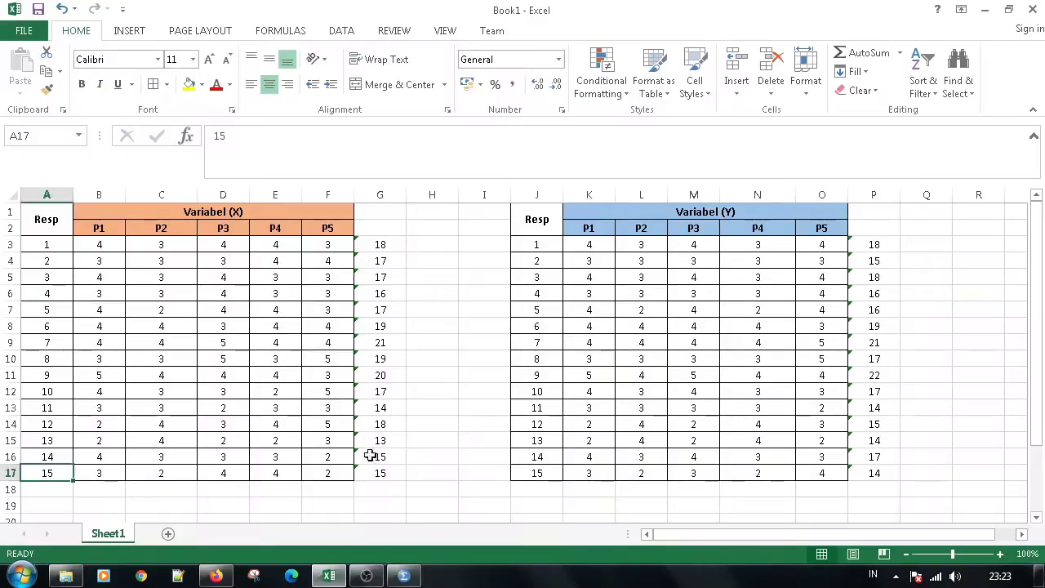
pyautogui.click(98, 504)
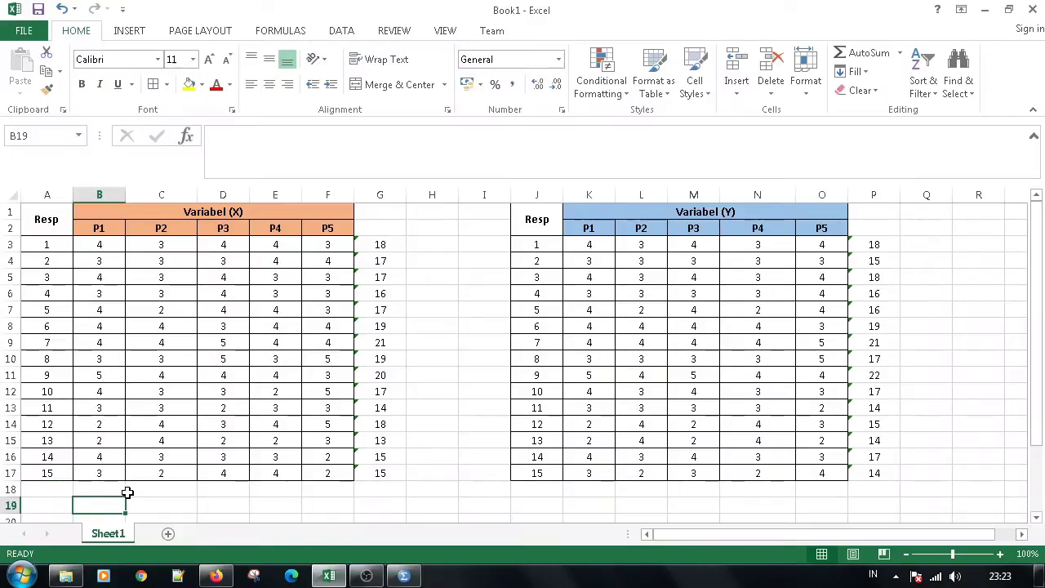
pyautogui.write('0,5140')
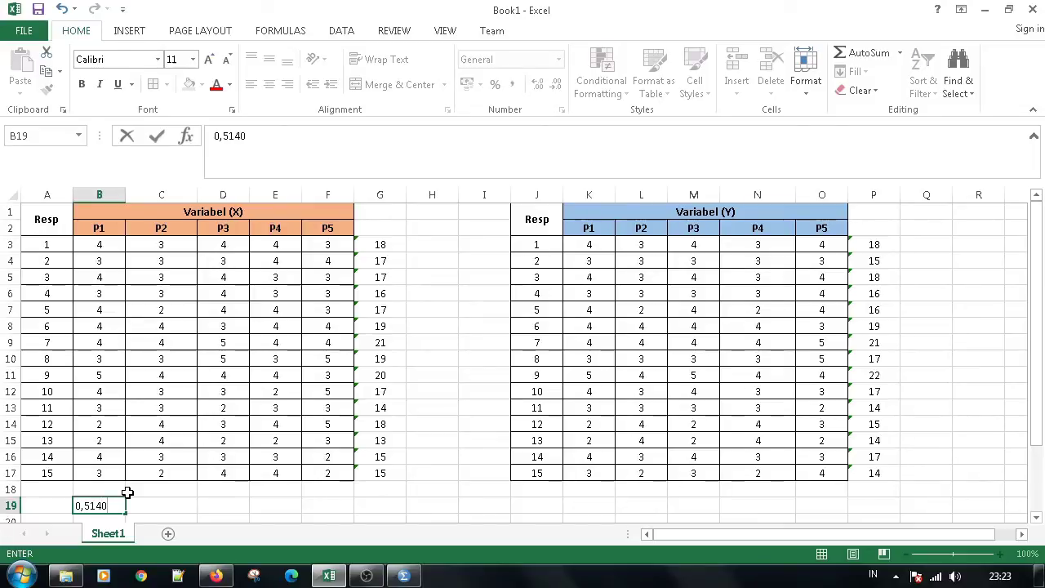
pyautogui.press('BackSpace')
pyautogui.scroll(-1, 127, 492)
pyautogui.click(156, 478)
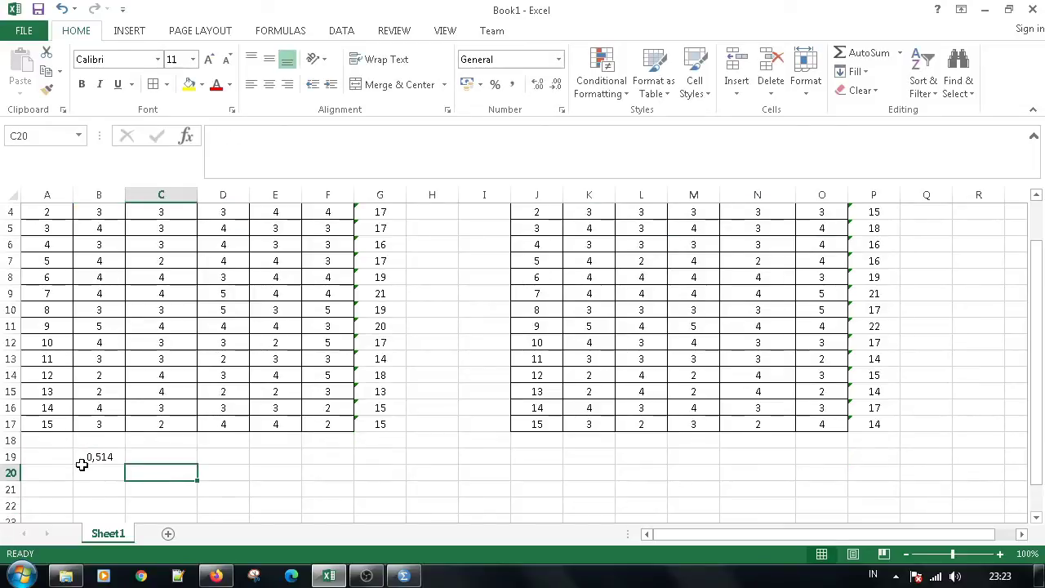
# - Copy 0,514 from B19 into C19:F19 and J19:O19
pyautogui.click(99, 465)
pyautogui.hotkey('ctrl', 'c')
pyautogui.moveTo(147, 454); pyautogui.dragTo(319, 454)
pyautogui.hotkey('ctrl', 'v')
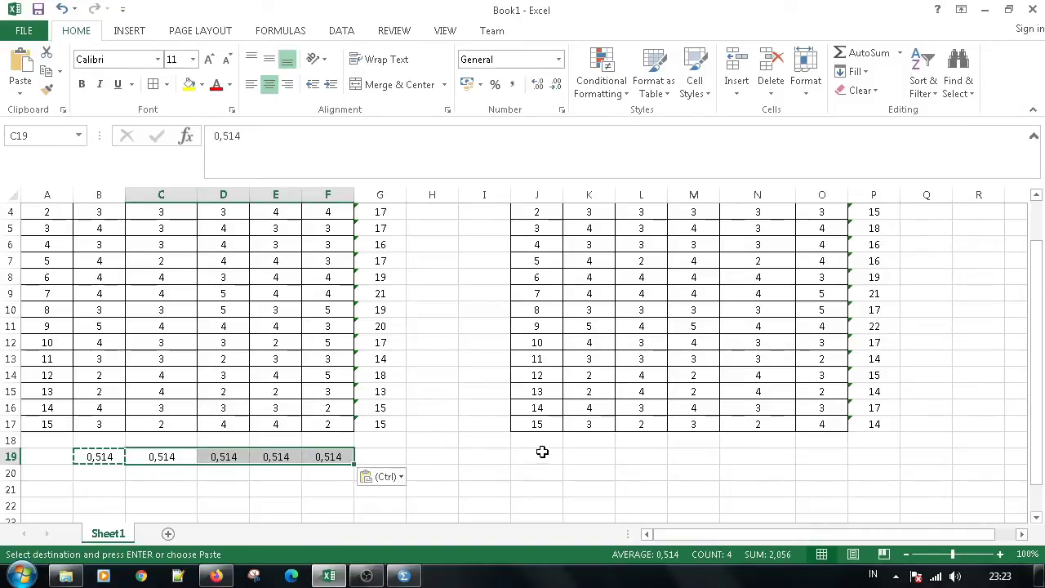
pyautogui.moveTo(541, 454); pyautogui.dragTo(811, 455)
pyautogui.hotkey('ctrl', 'v')
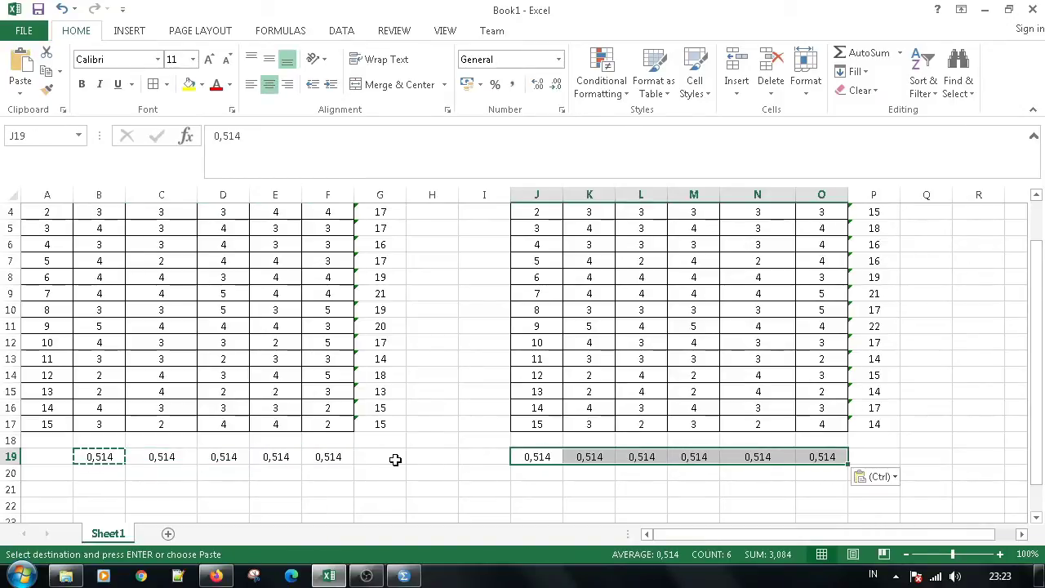
pyautogui.click(397, 456)
pyautogui.click(163, 487)
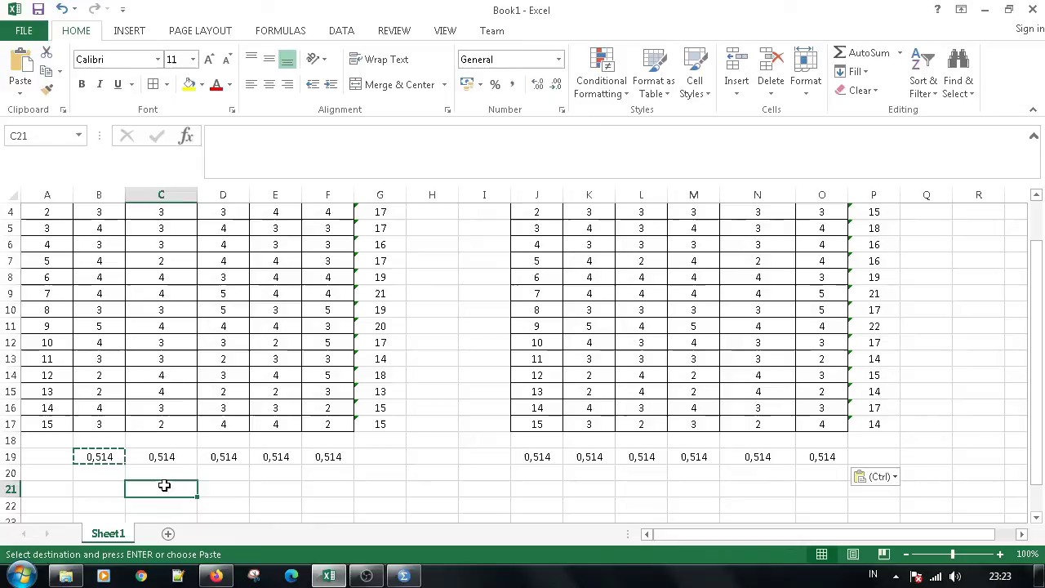
pyautogui.click(111, 473)
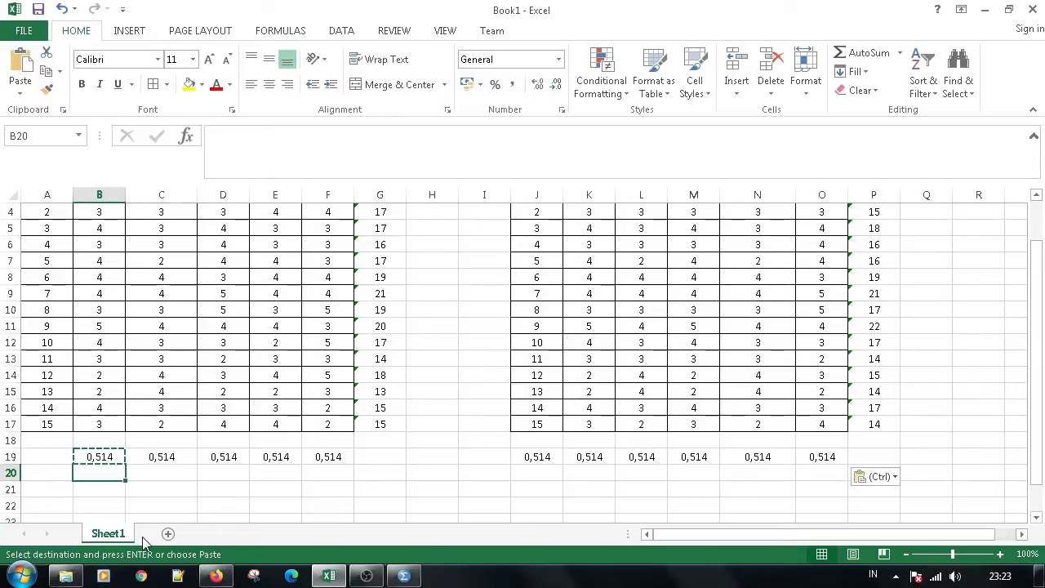
# - In B20, build =CORREL(B3:B17;G3:G17) correlating P1 scores with the X totals
pyautogui.write('=co')
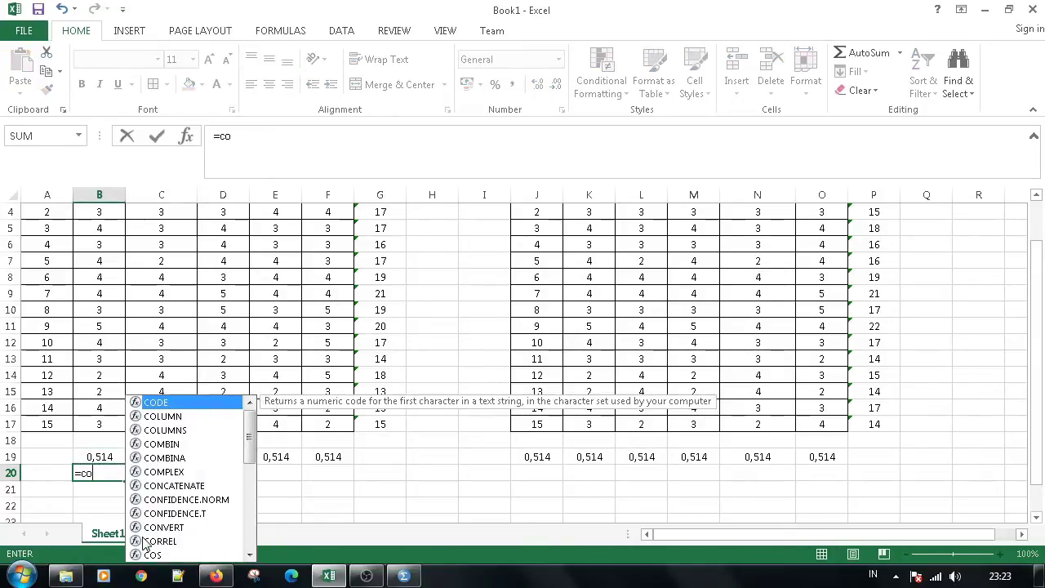
pyautogui.write('r')
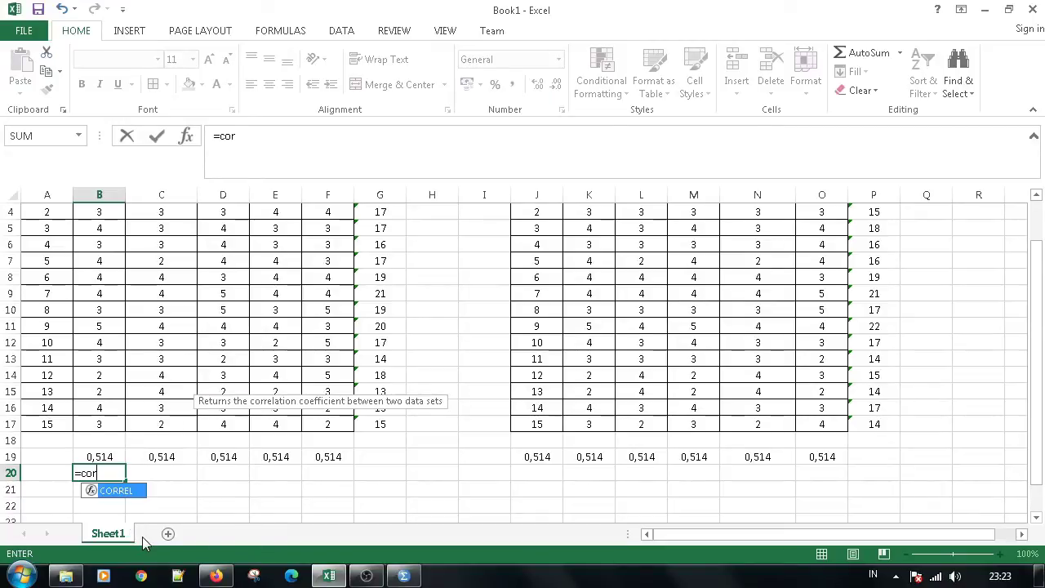
pyautogui.doubleClick(136, 492)
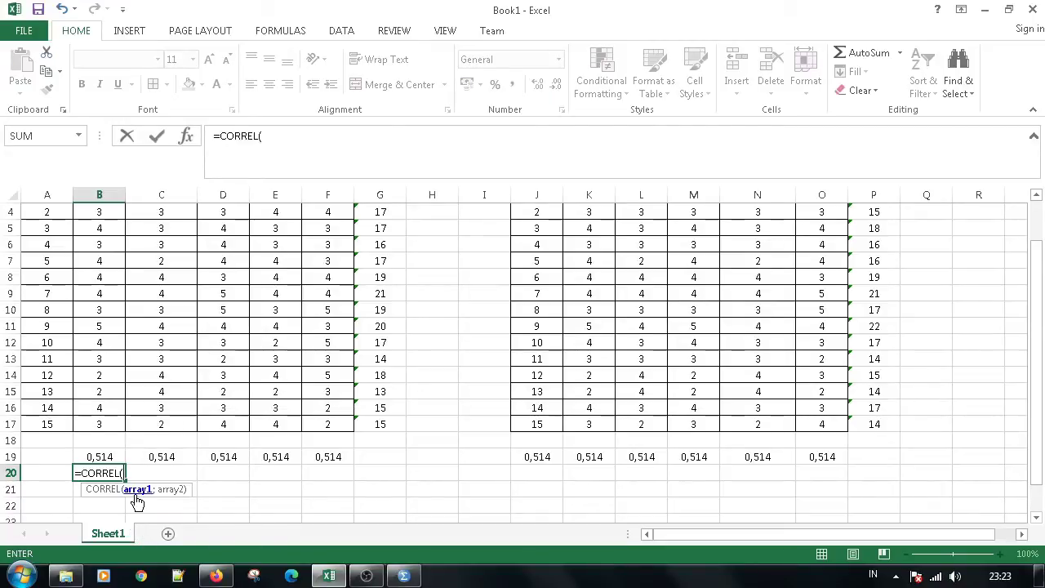
pyautogui.click(109, 426)
pyautogui.scroll(1, 109, 426)
pyautogui.moveTo(109, 426); pyautogui.dragTo(107, 244)
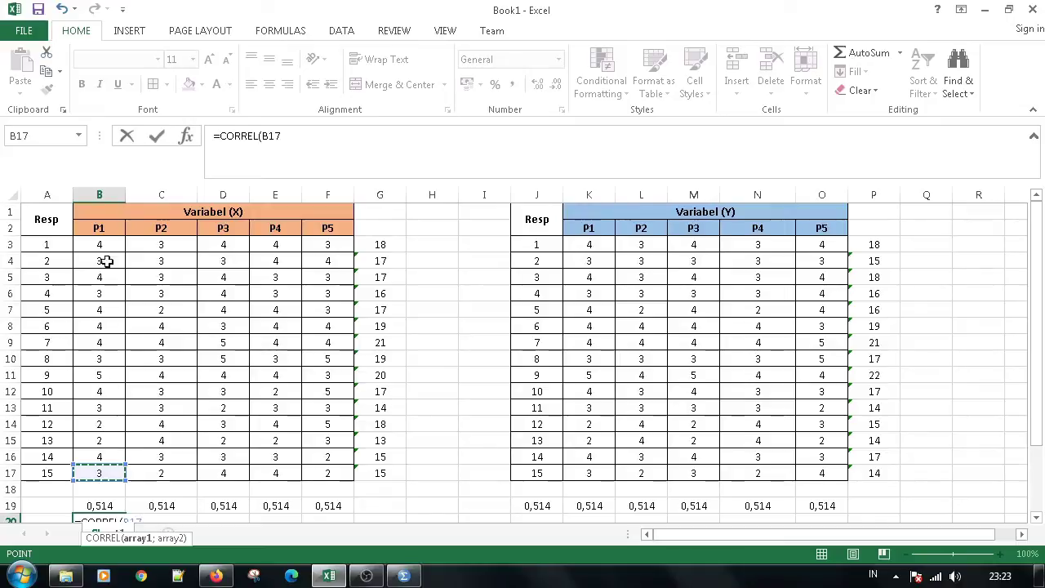
pyautogui.scroll(-1, 103, 329)
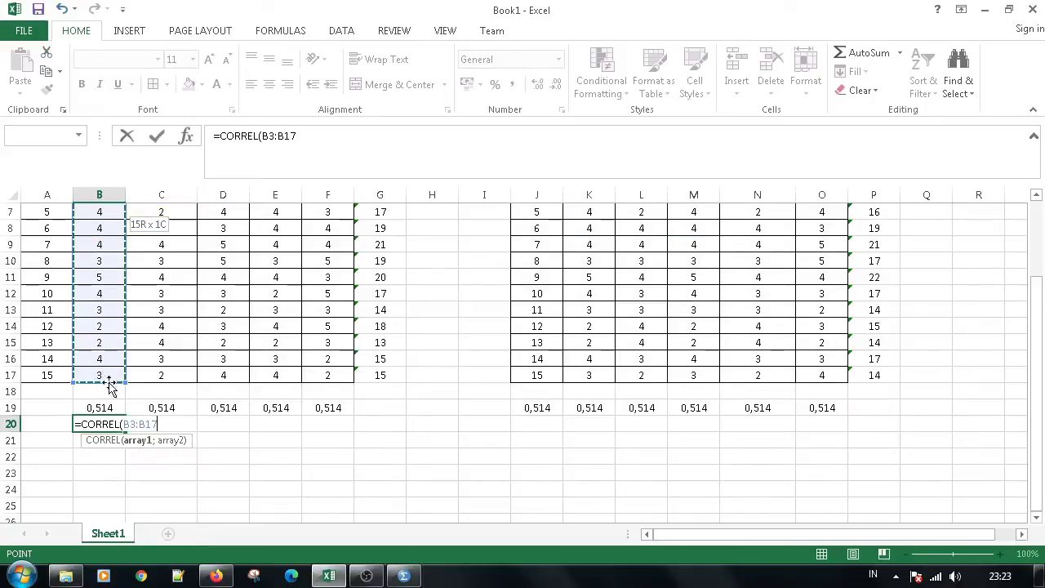
pyautogui.scroll(1, 110, 340)
pyautogui.click(329, 136)
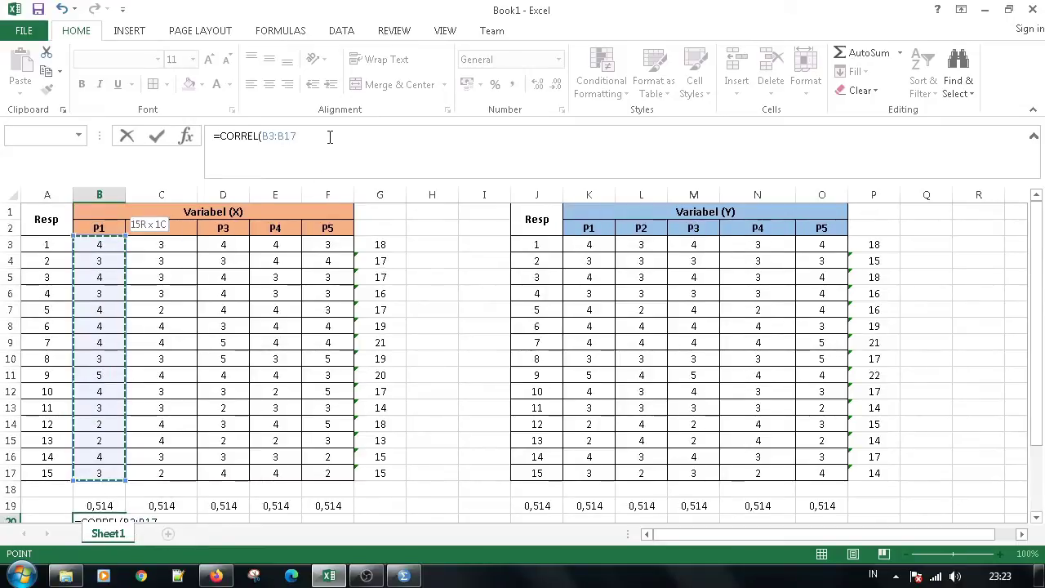
pyautogui.write(';')
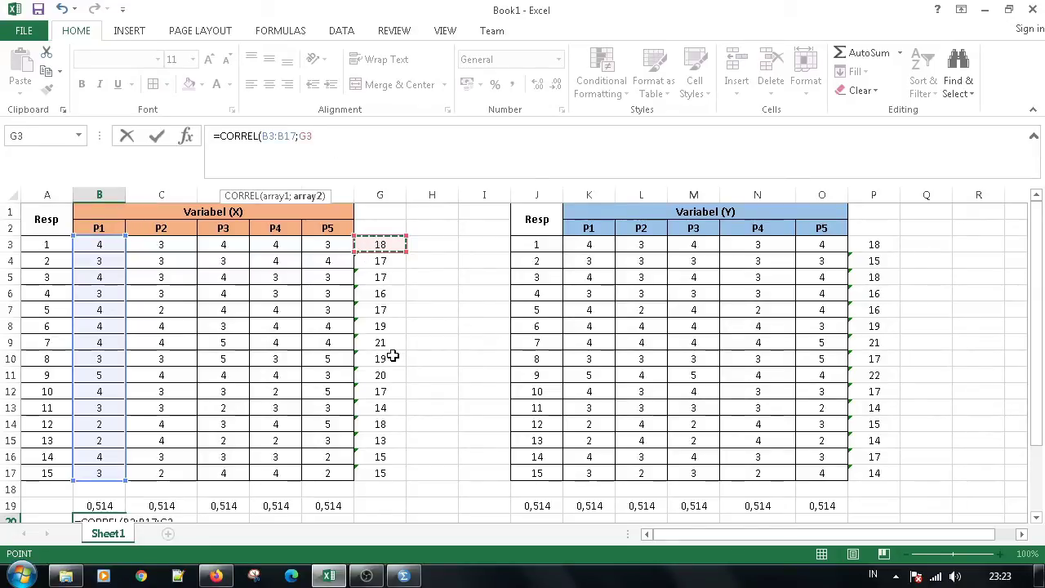
pyautogui.moveTo(374, 244); pyautogui.dragTo(385, 475)
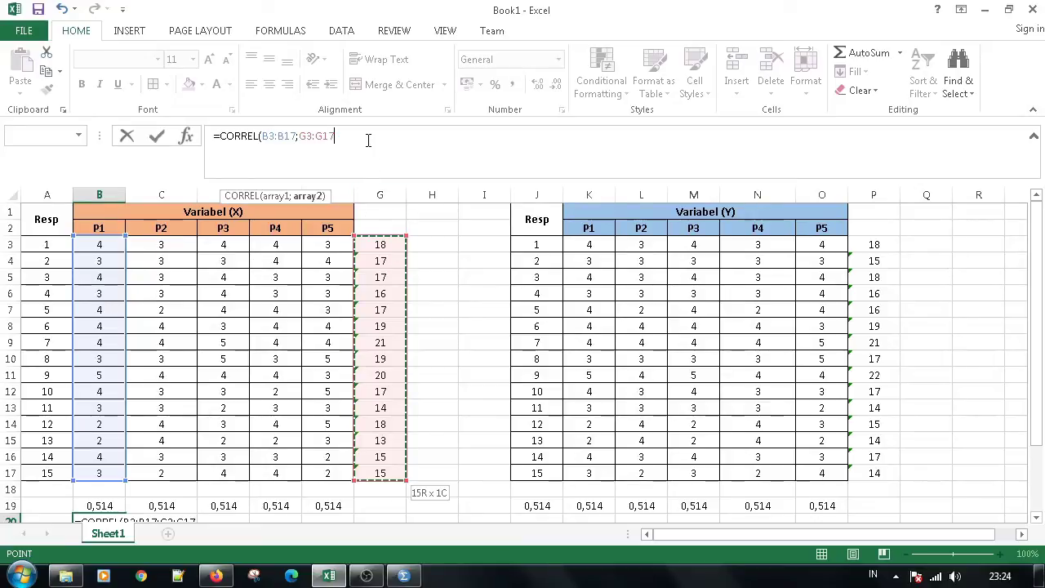
pyautogui.click(335, 138)
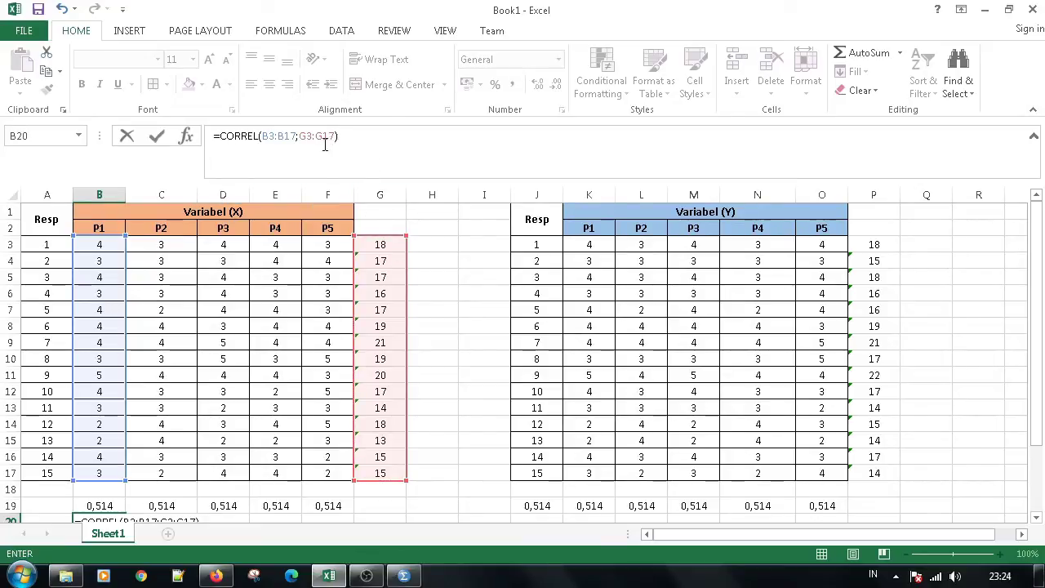
# - Lock the totals as $G$3:$G$17, giving 0,522468 in B20, and copy the cell
pyautogui.moveTo(299, 136); pyautogui.dragTo(329, 138)
pyautogui.click(319, 137)
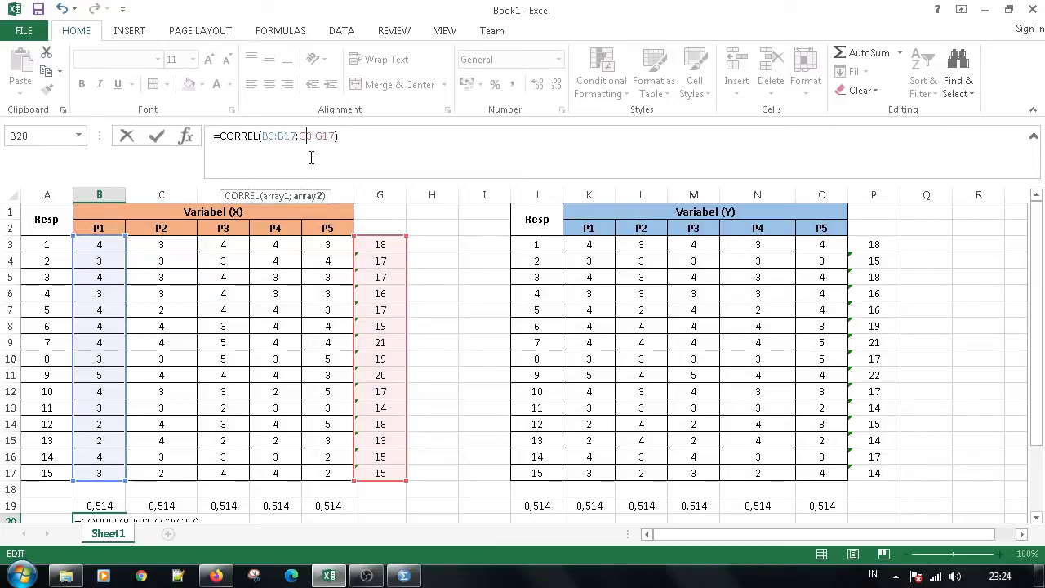
pyautogui.press('F4')
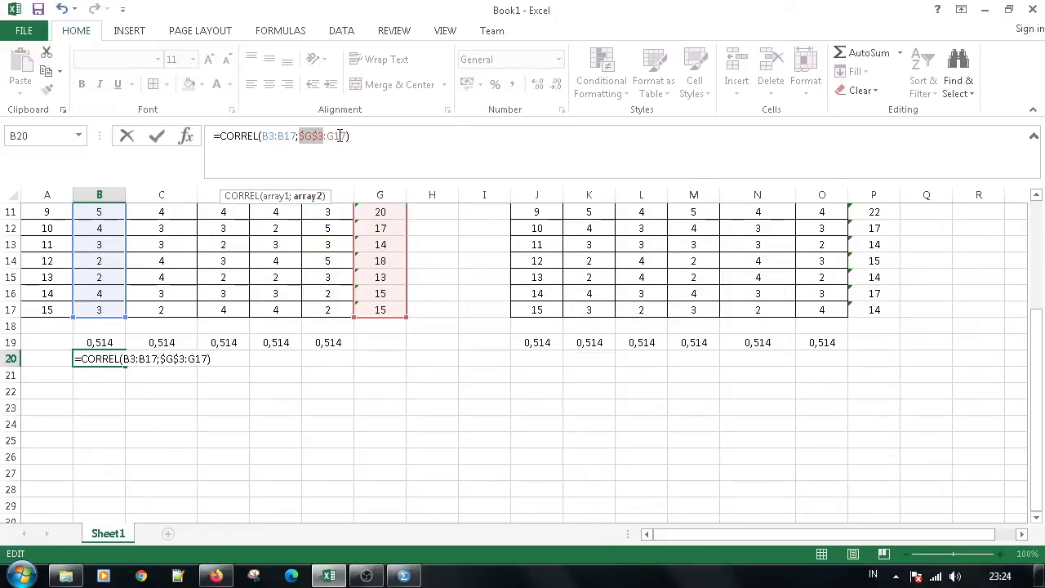
pyautogui.click(337, 137)
pyautogui.press('F4')
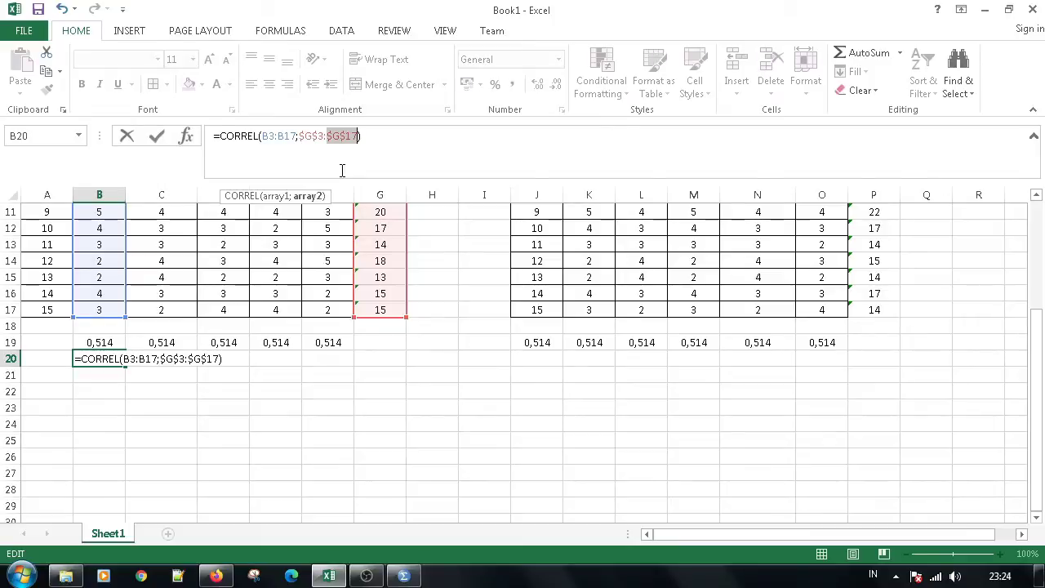
pyautogui.press('Return')
pyautogui.scroll(1, 380, 363)
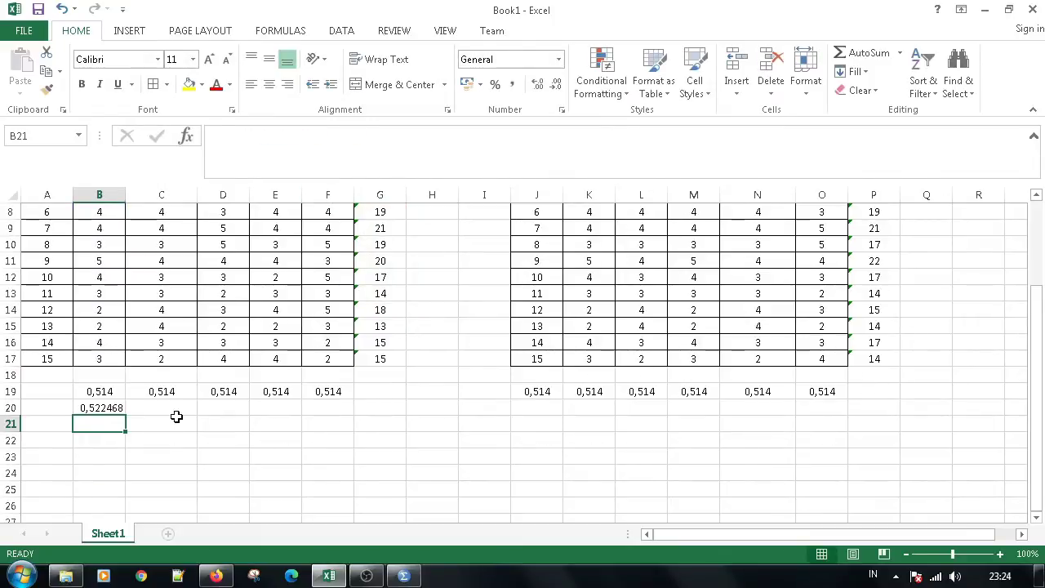
pyautogui.click(92, 405)
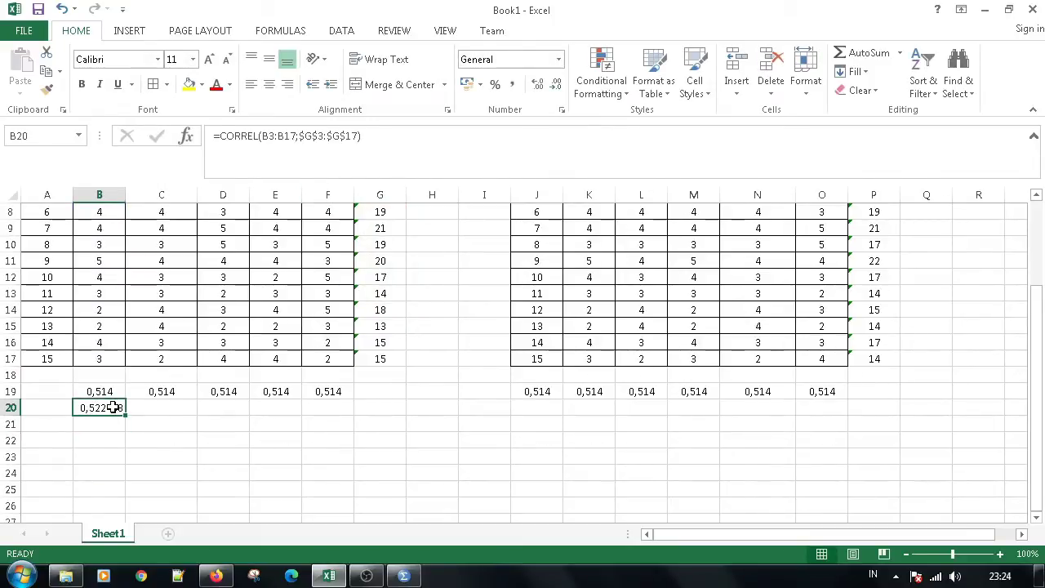
pyautogui.hotkey('ctrl', 'c')
# - Paste B20's formula into C20:F20 for items P2–P5, discarding a stray formula started in J20
pyautogui.click(157, 409)
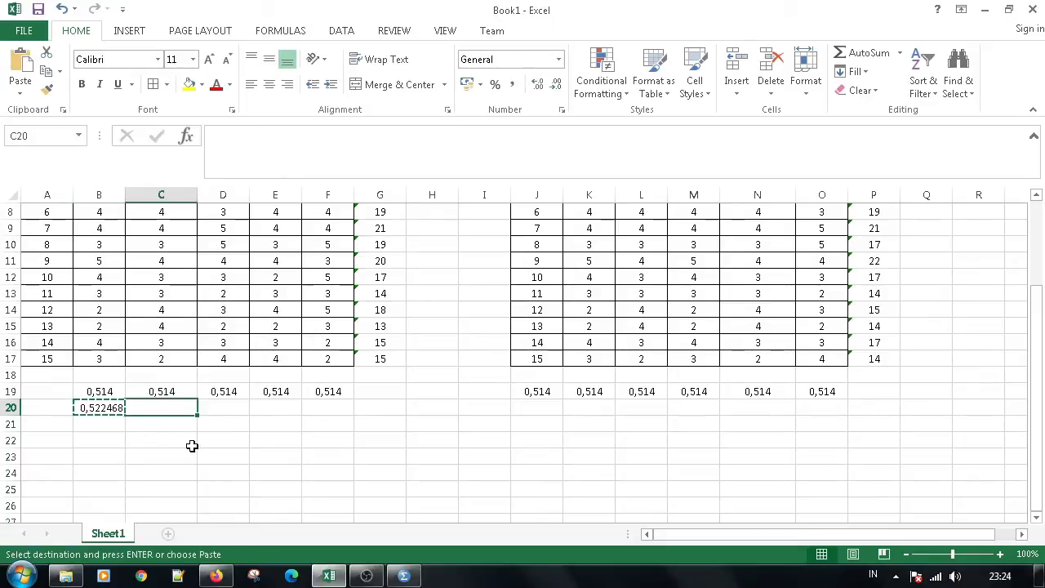
pyautogui.keyDown('shift'); pyautogui.click(331, 405); pyautogui.keyUp('shift')
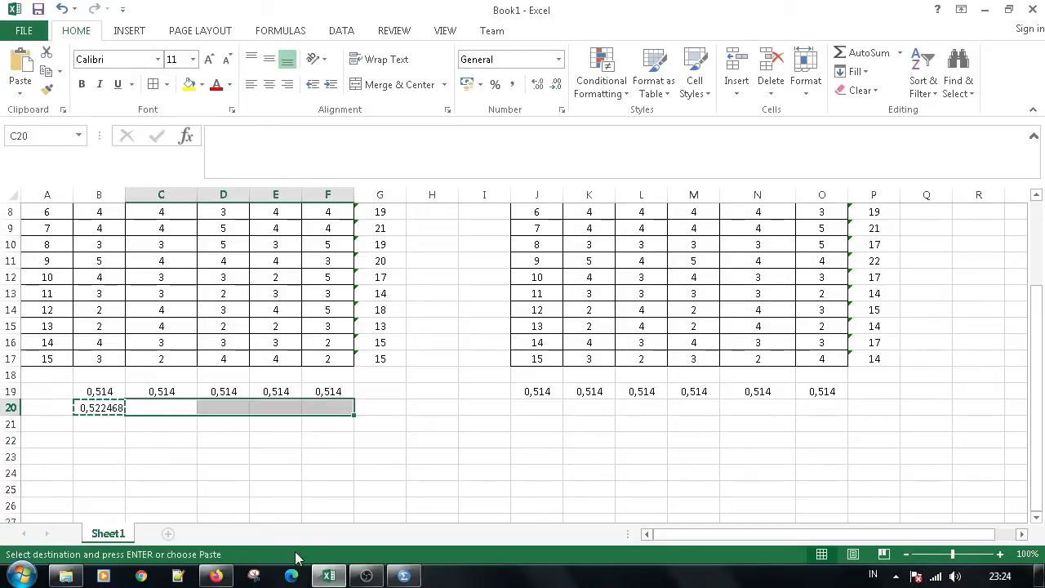
pyautogui.hotkey('ctrl', 'v')
pyautogui.click(549, 410)
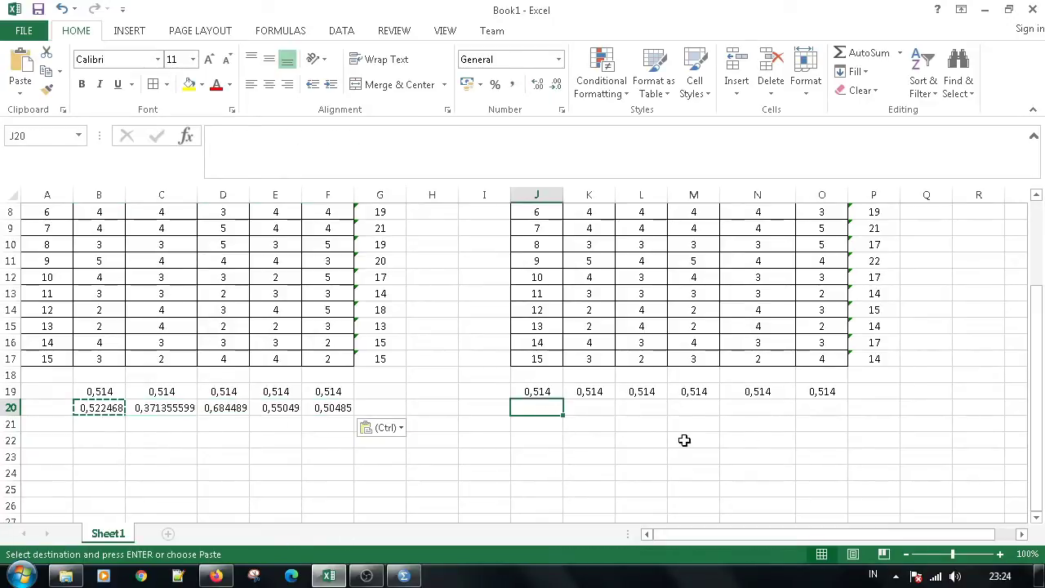
pyautogui.click(501, 490)
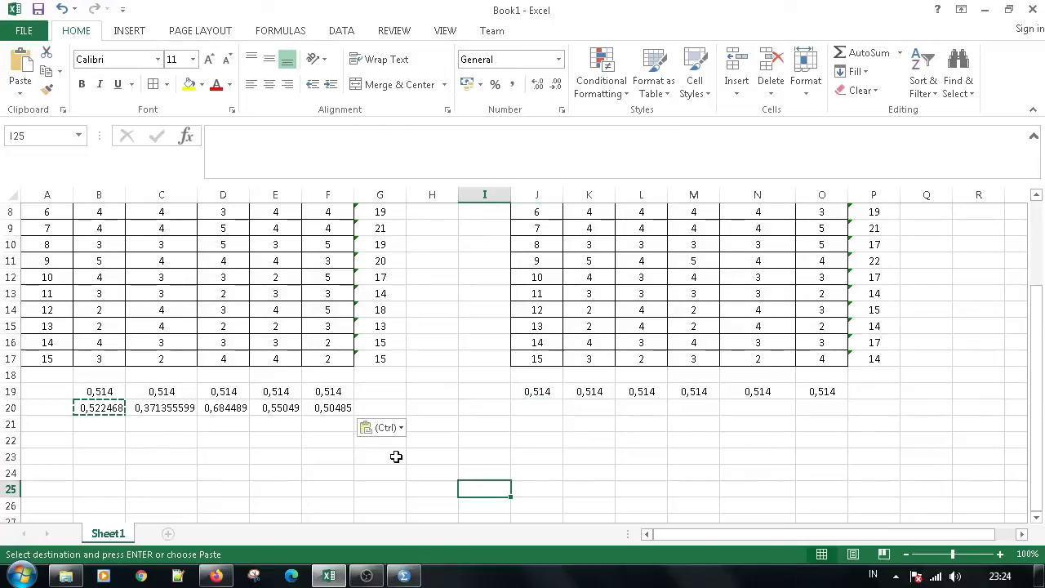
pyautogui.click(556, 410)
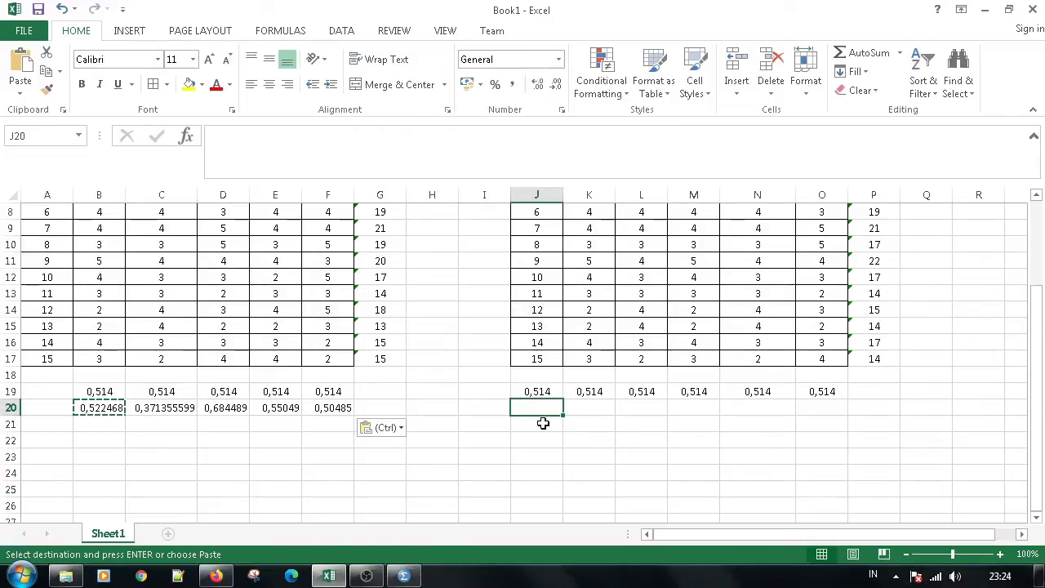
pyautogui.press('Escape')
pyautogui.write('=cor')
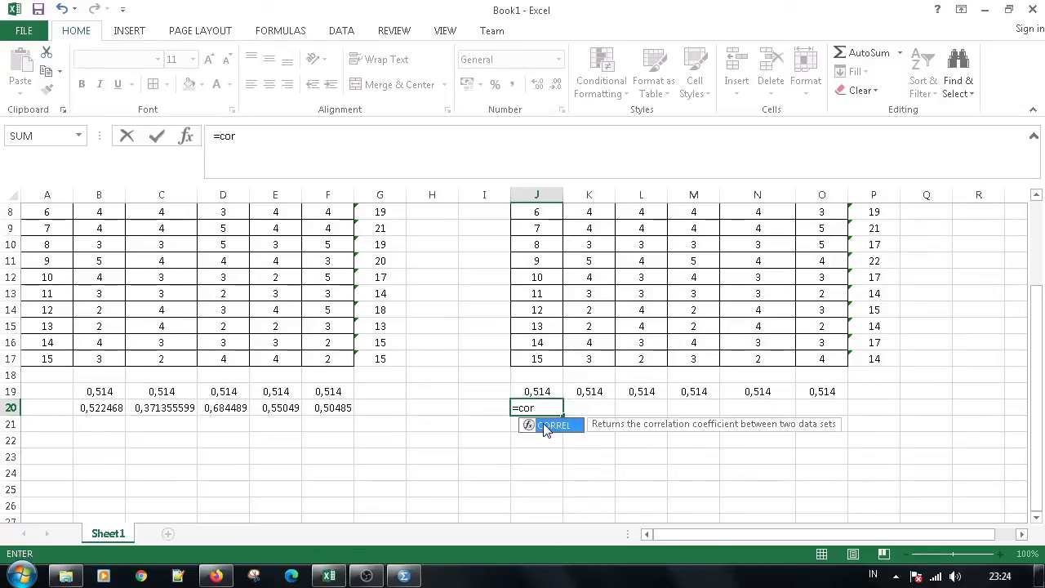
pyautogui.doubleClick(543, 424)
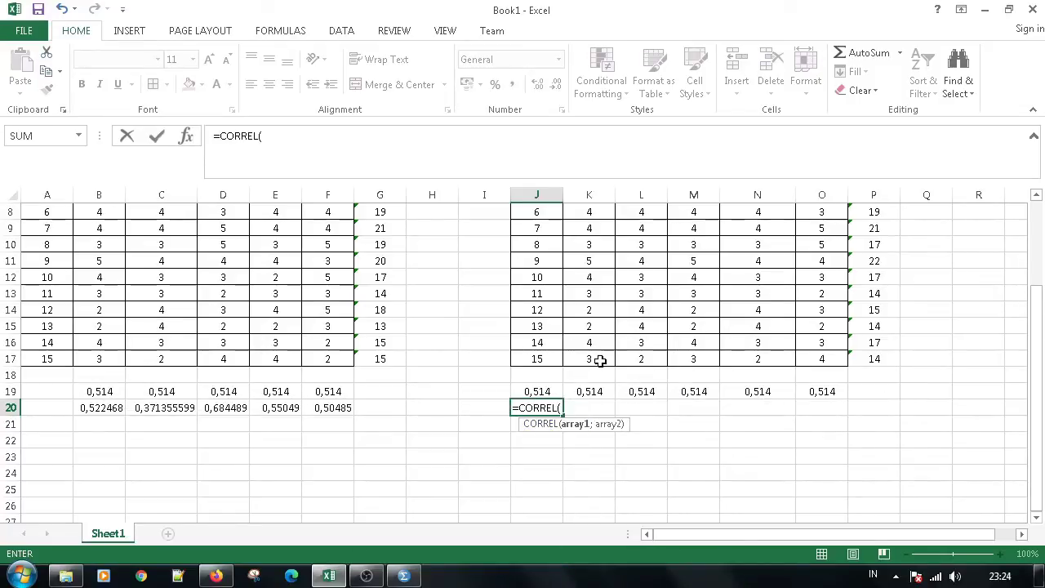
pyautogui.scroll(2, 577, 393)
pyautogui.scroll(-2, 569, 427)
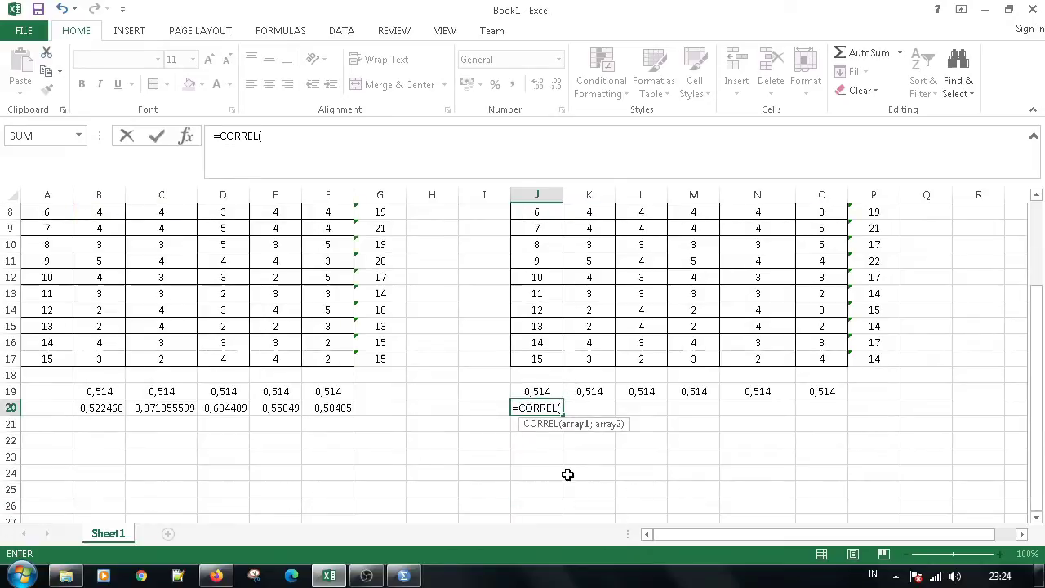
pyautogui.press('BackSpace')
pyautogui.press('BackSpace')
pyautogui.press('BackSpace')
pyautogui.press('BackSpace')
# - In K20, build =CORREL(K3:K17;P3:P17) correlating Y-table P1 scores with the Y totals
pyautogui.click(593, 408)
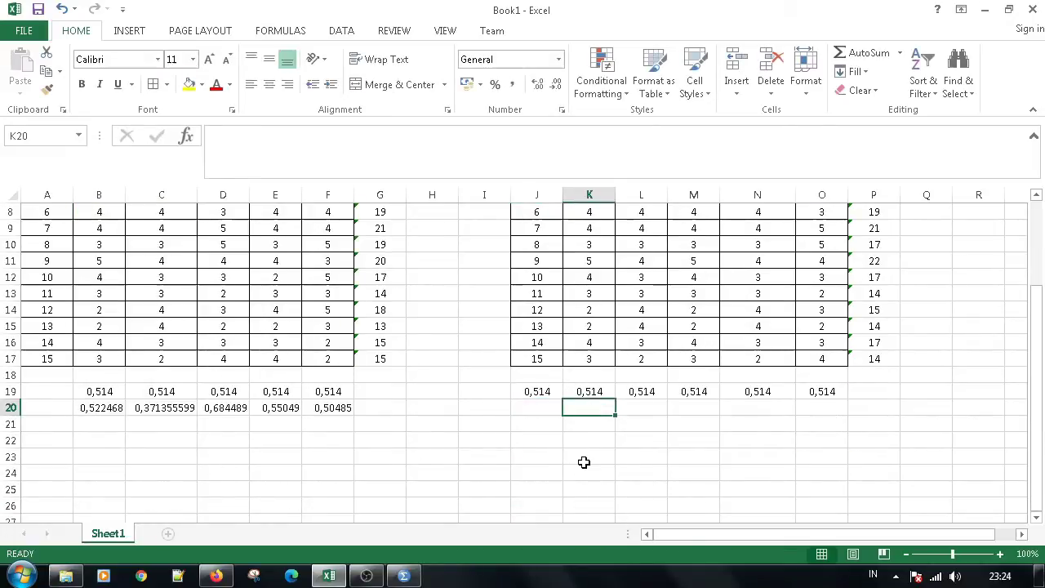
pyautogui.write('=cor')
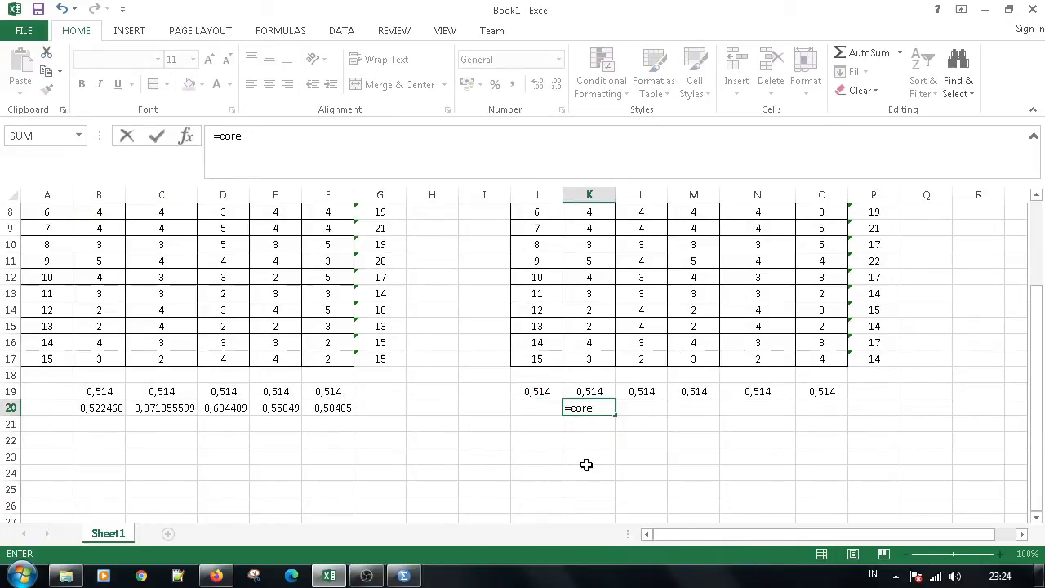
pyautogui.doubleClick(625, 426)
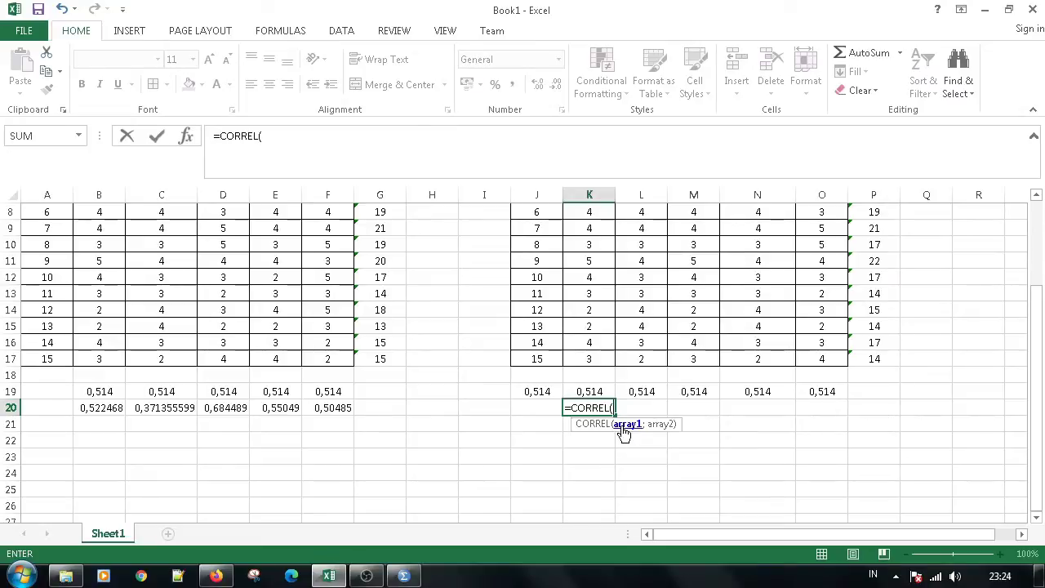
pyautogui.click(585, 359)
pyautogui.scroll(3, 589, 330)
pyautogui.moveTo(589, 330); pyautogui.dragTo(602, 245)
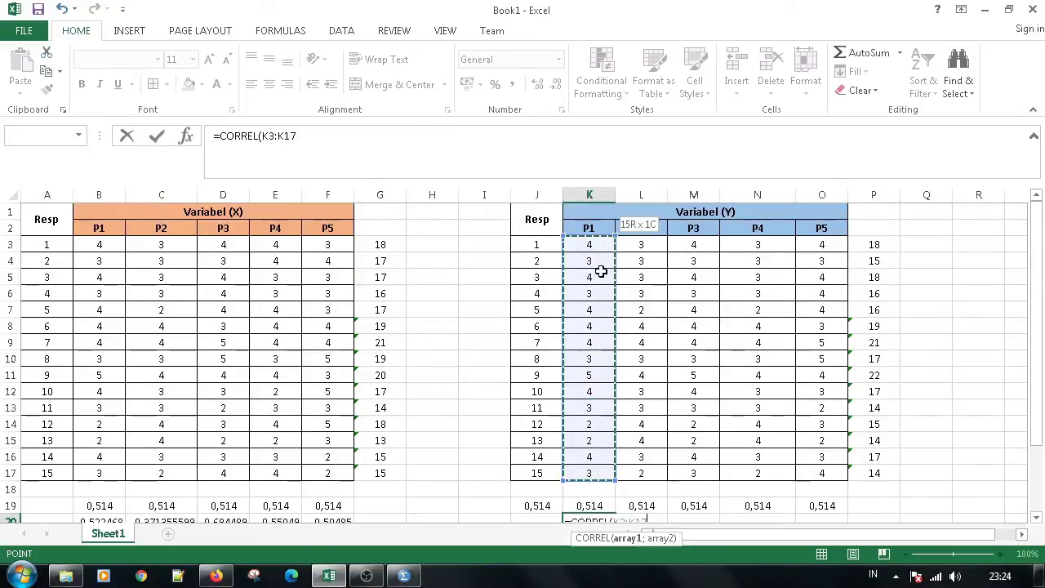
pyautogui.write(';')
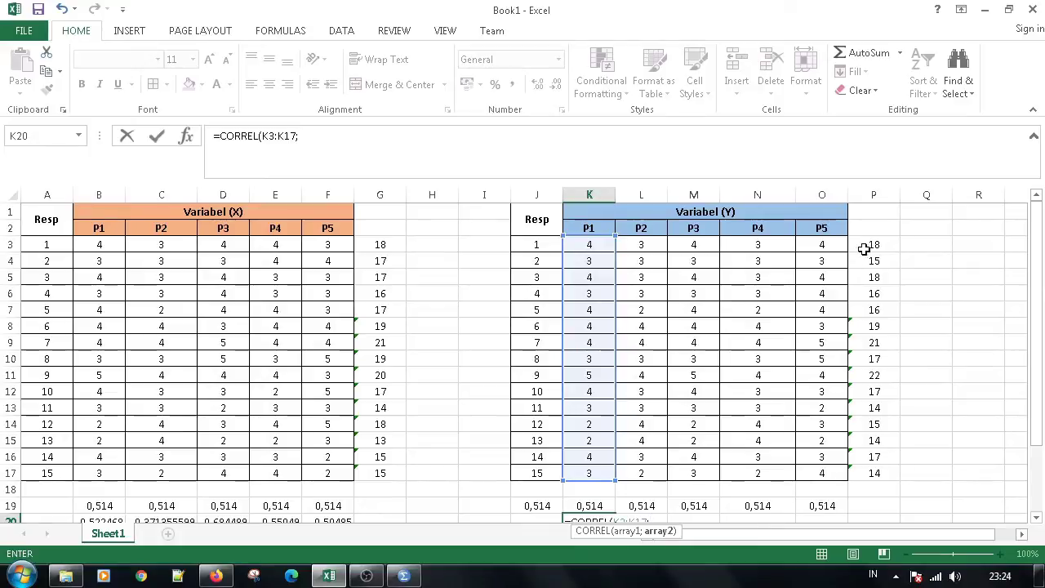
pyautogui.click(865, 245)
pyautogui.moveTo(889, 463); pyautogui.dragTo(875, 473)
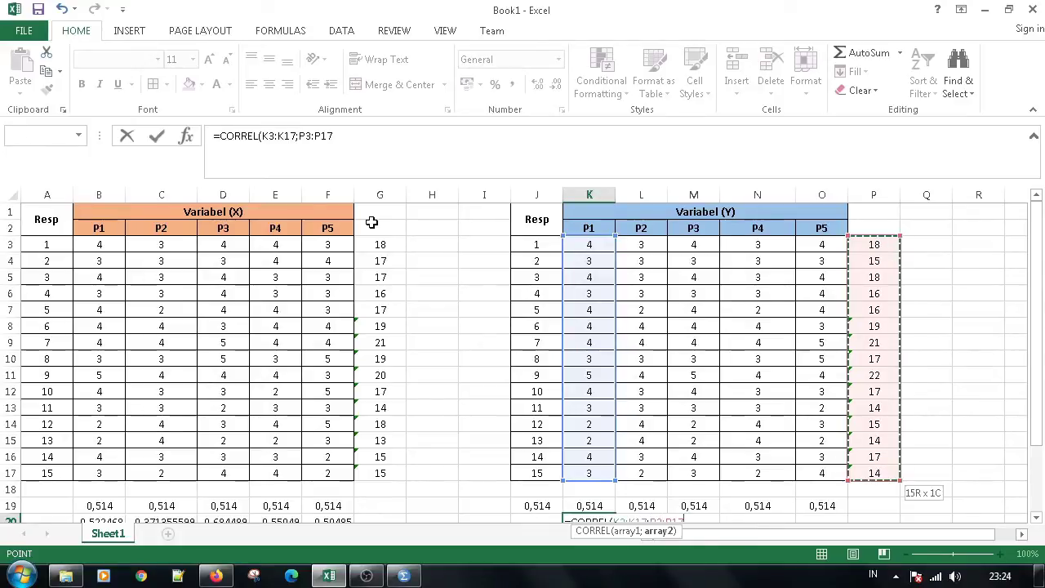
# - Lock the Y totals as $P$3:$P$17, giving 0,803317 in K20, and copy the cell
pyautogui.click(301, 136)
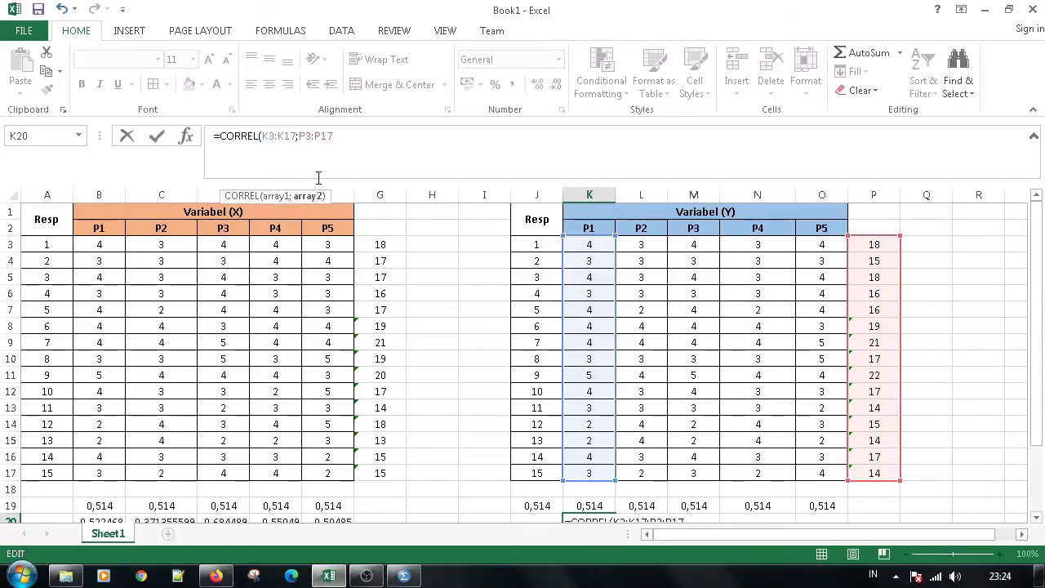
pyautogui.press('F4')
pyautogui.click(343, 137)
pyautogui.press('F4')
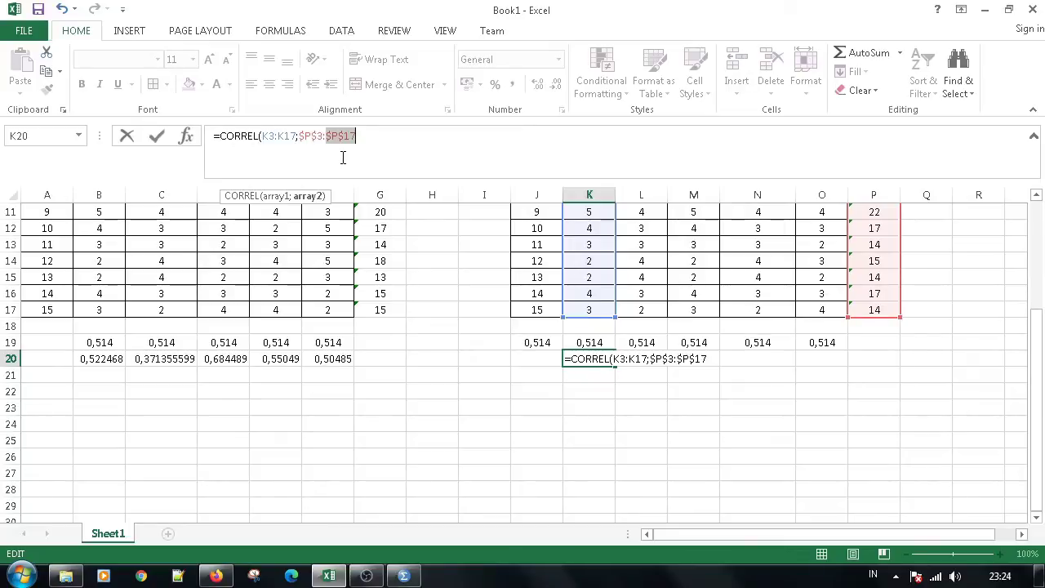
pyautogui.click(385, 132)
pyautogui.press('Return')
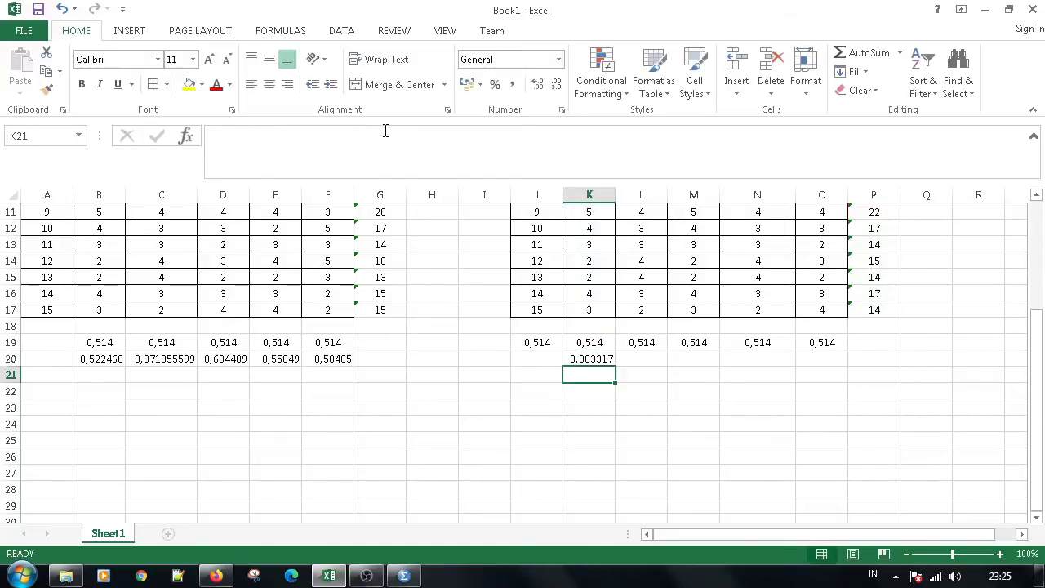
pyautogui.click(598, 361)
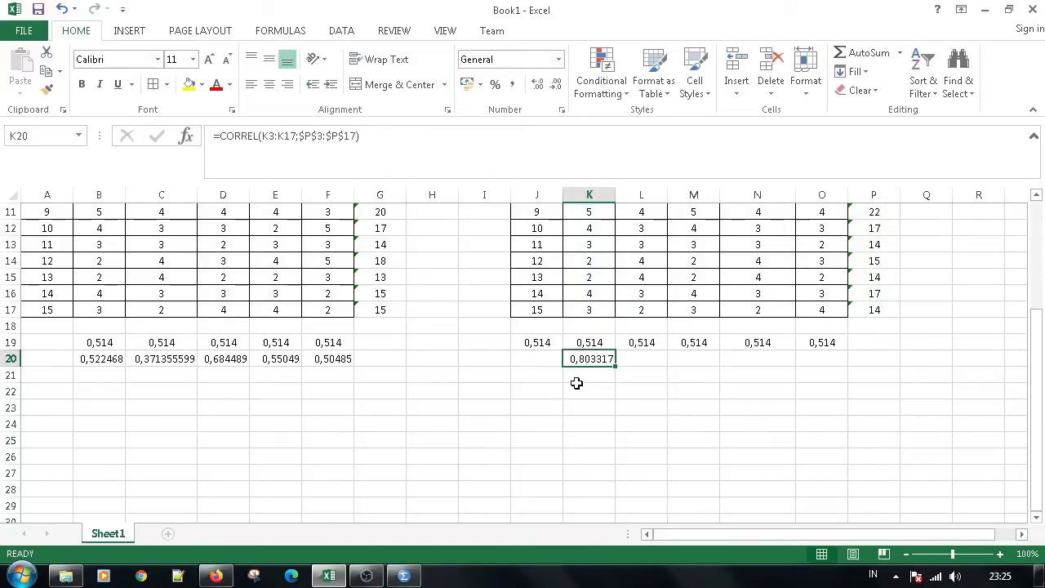
pyautogui.hotkey('ctrl', 'c')
pyautogui.click(637, 358)
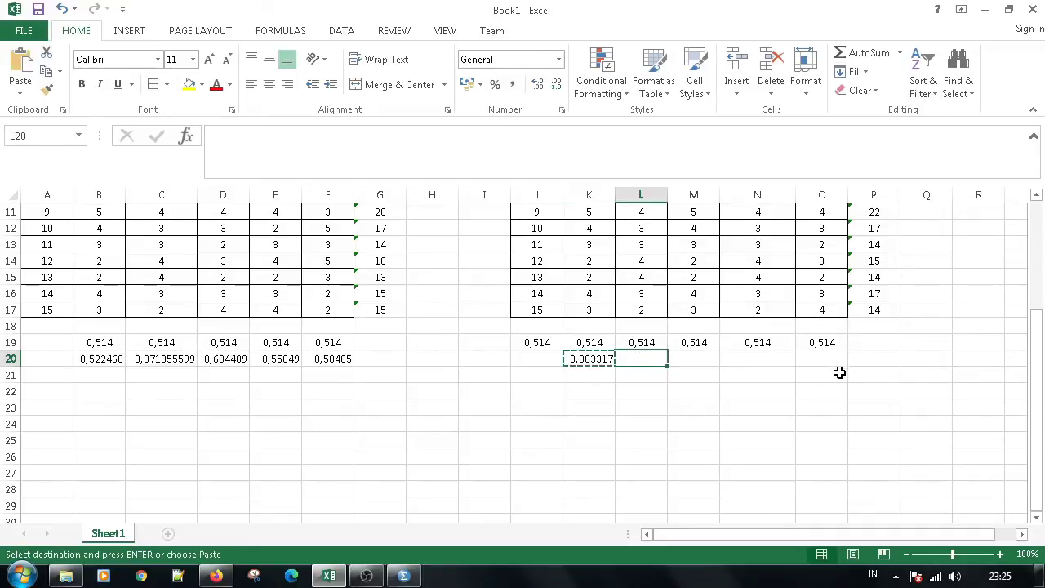
# - Paste K20's correlation formula into L20:O20 for Y items P2–P5
pyautogui.keyDown('shift'); pyautogui.click(833, 360); pyautogui.keyUp('shift')
pyautogui.hotkey('ctrl', 'v')
pyautogui.click(556, 442)
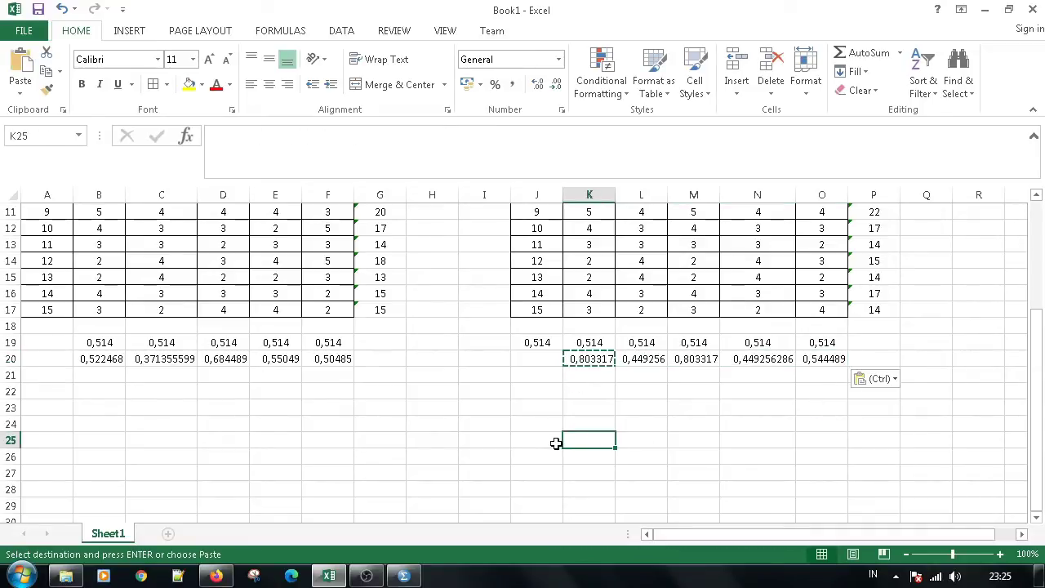
# - Compare B20's correlation formula against the 0,514 threshold in B19
pyautogui.click(89, 375)
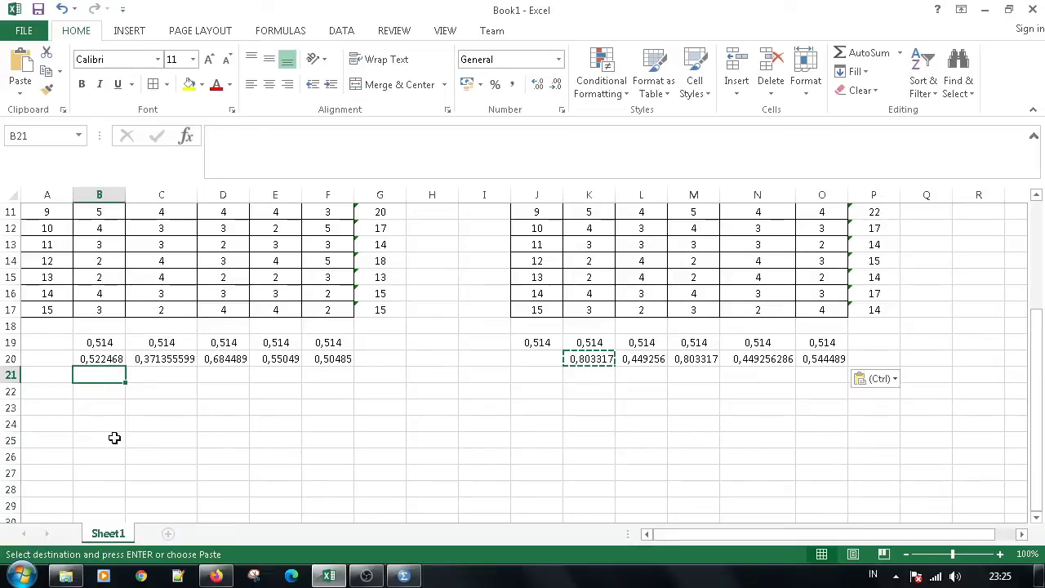
pyautogui.click(109, 363)
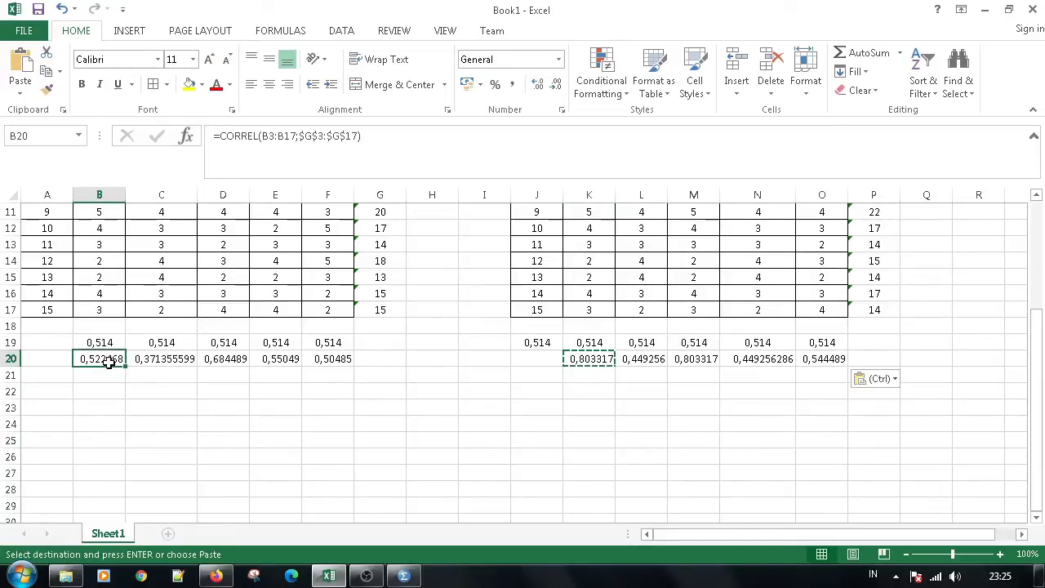
pyautogui.click(104, 343)
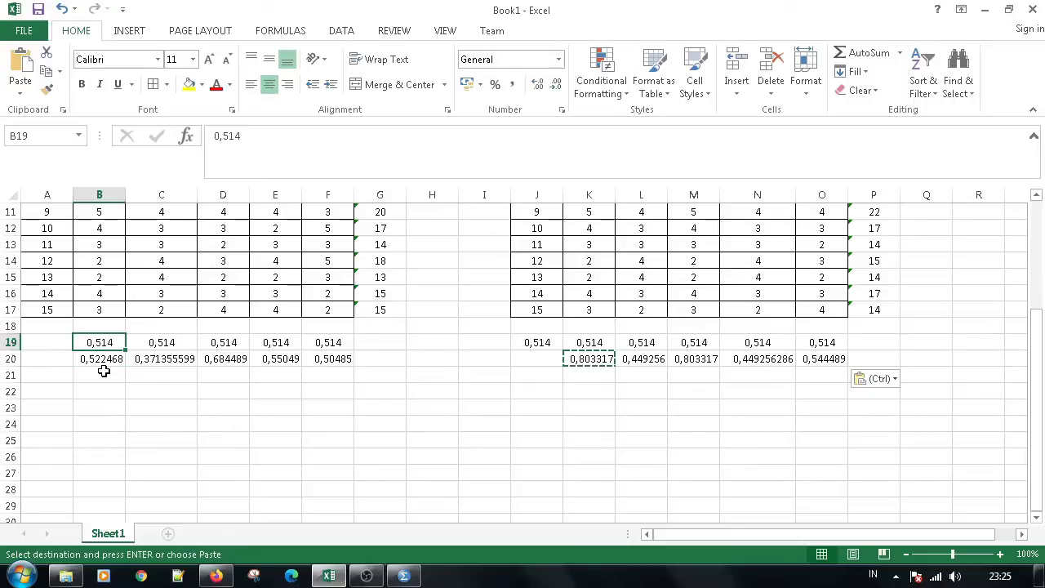
pyautogui.click(106, 372)
pyautogui.click(100, 360)
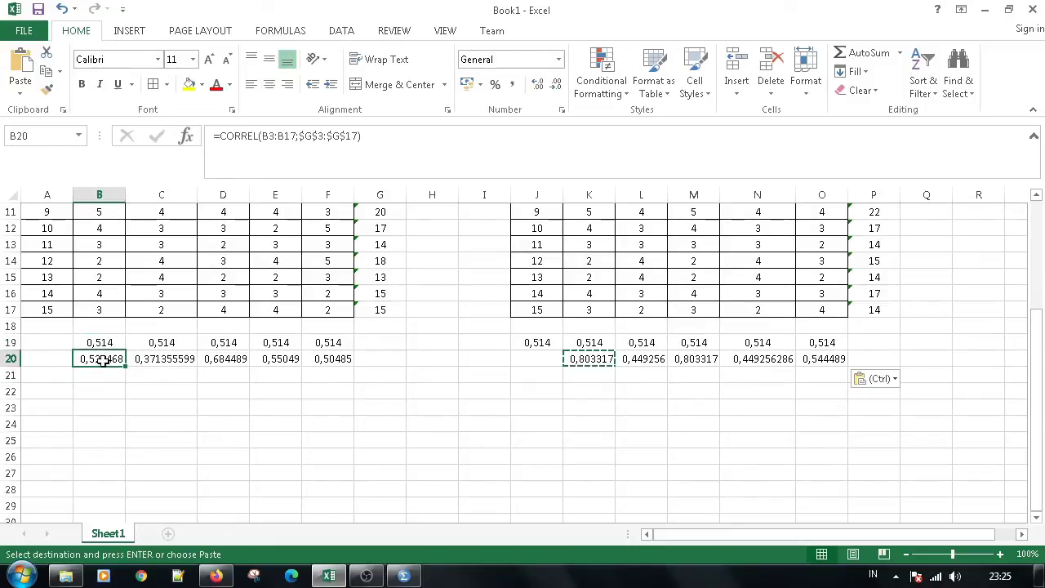
pyautogui.click(99, 343)
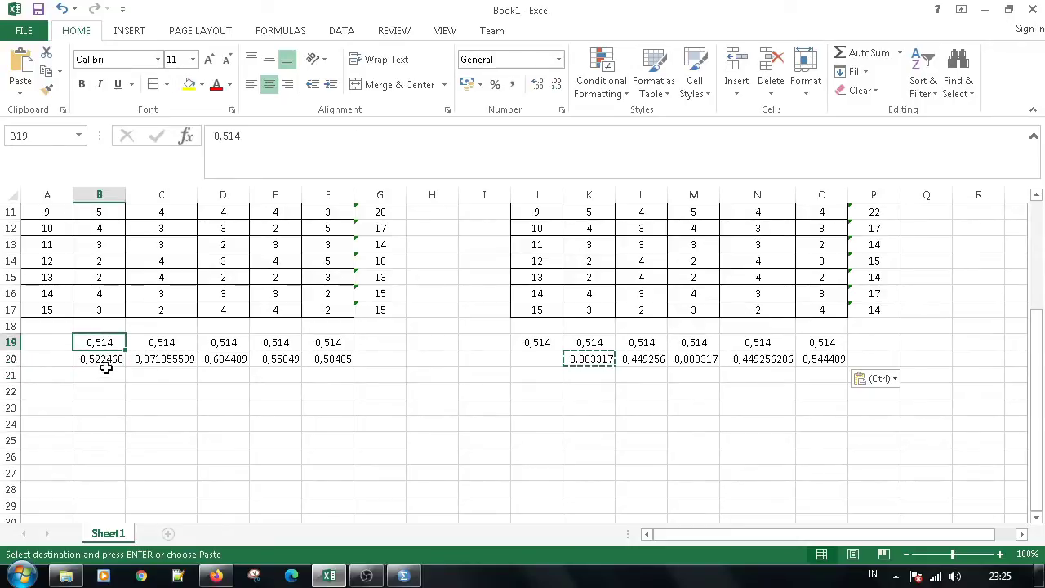
pyautogui.click(106, 378)
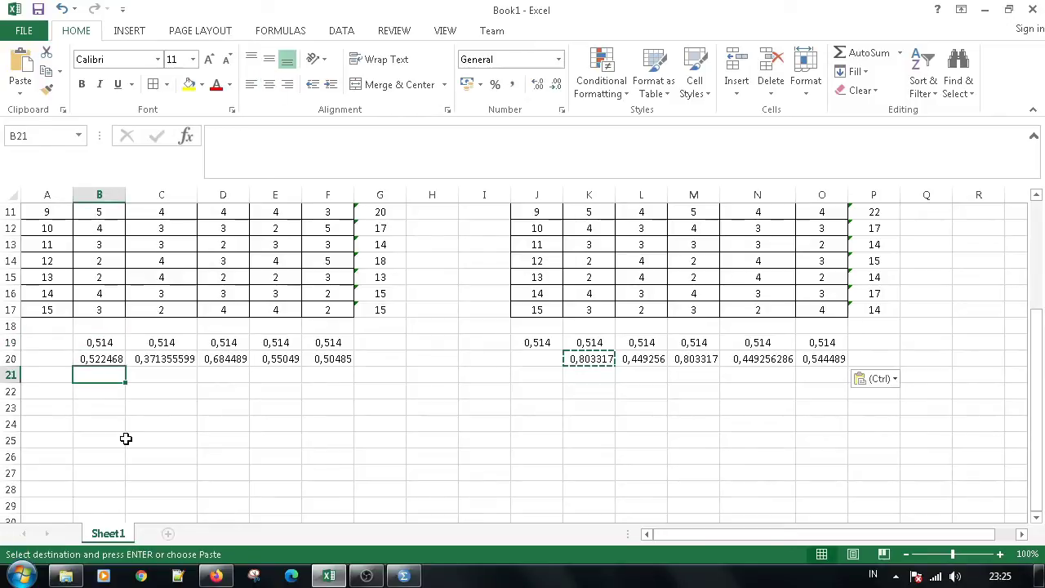
# - In B21, enter =IF(B20<B19;"Tidak Valid";IF(B20>B19;"Valid")) to judge P1's validity
pyautogui.write('=if(')
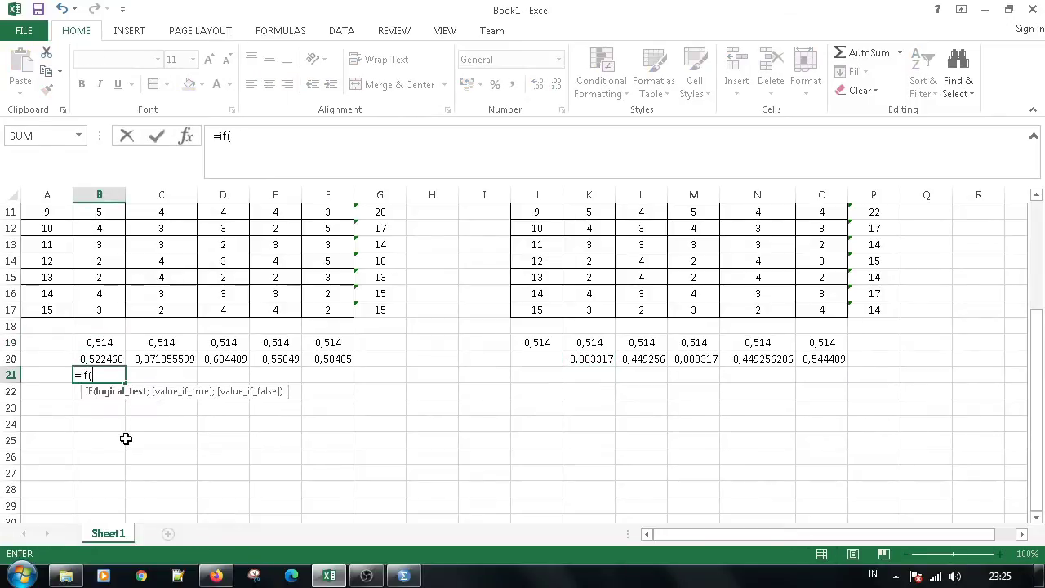
pyautogui.click(113, 360)
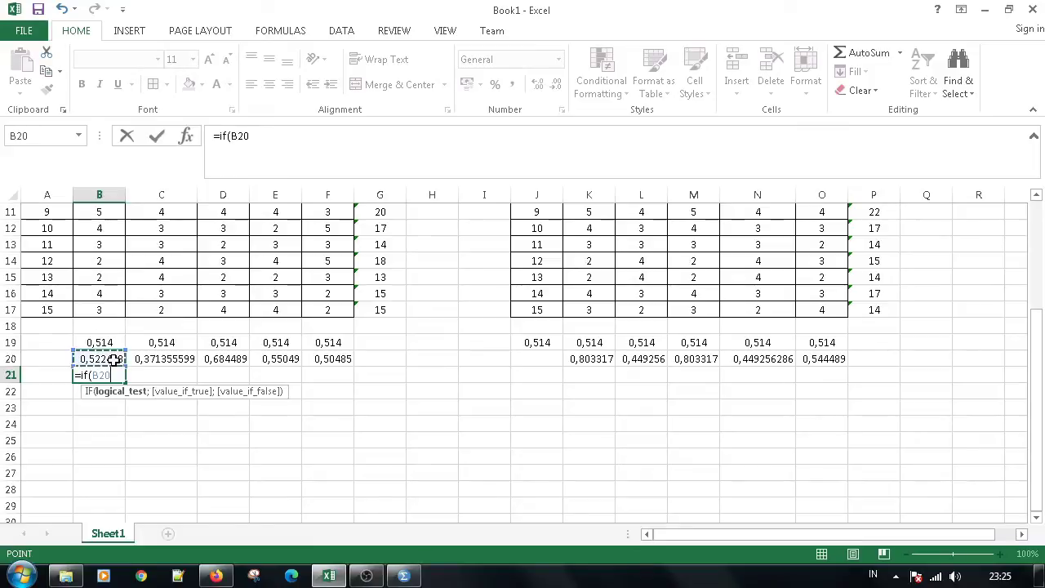
pyautogui.write('<')
pyautogui.click(107, 342)
pyautogui.write(';"T')
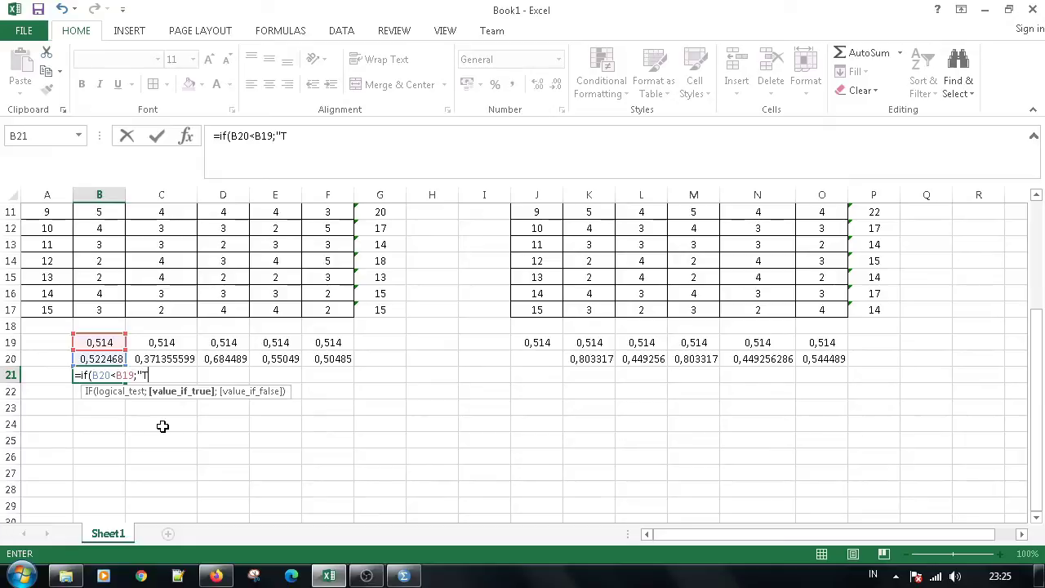
pyautogui.write('idak Vali')
pyautogui.write('d')
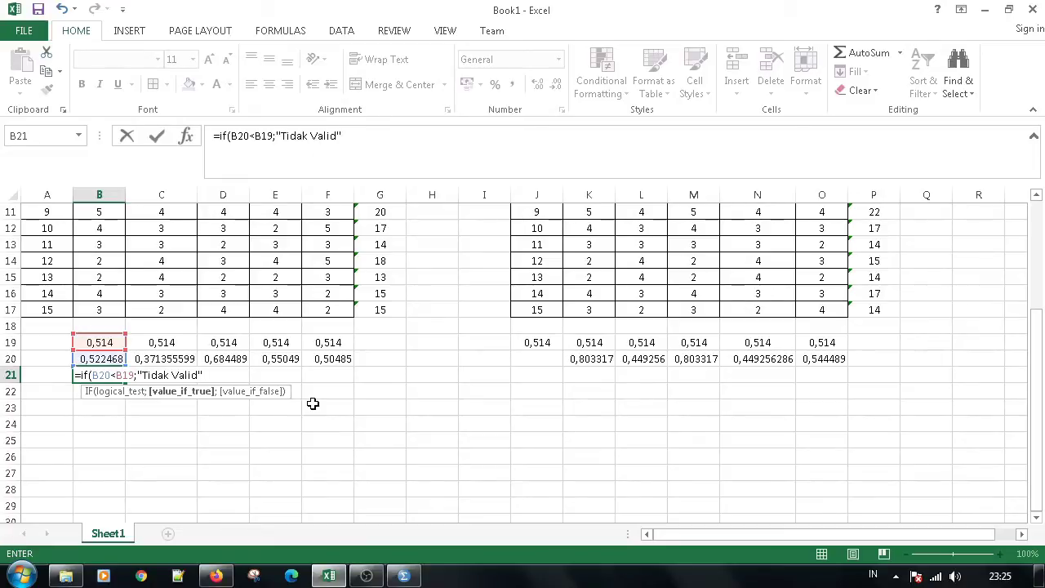
pyautogui.write(';if')
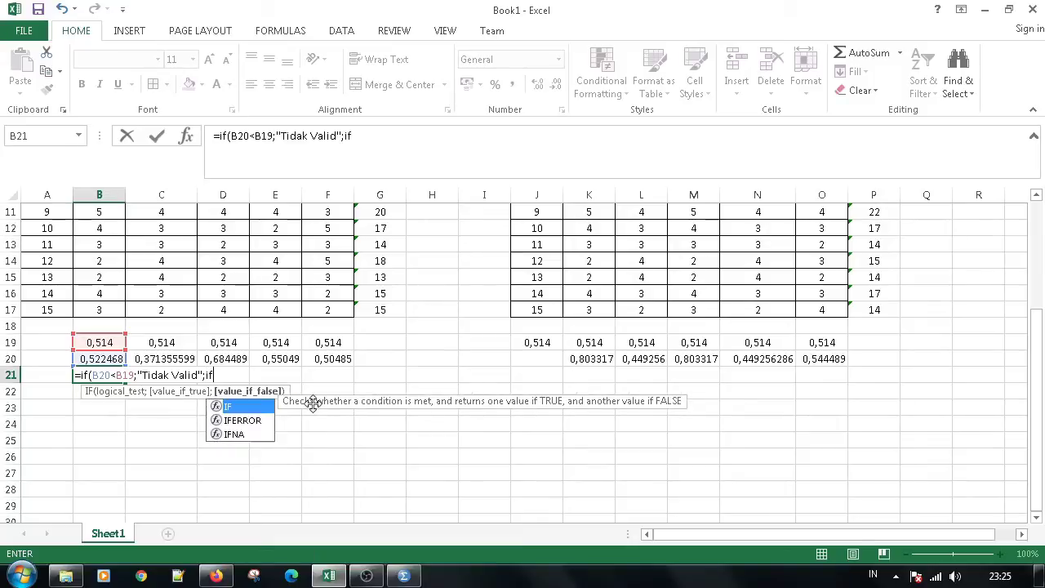
pyautogui.write('(')
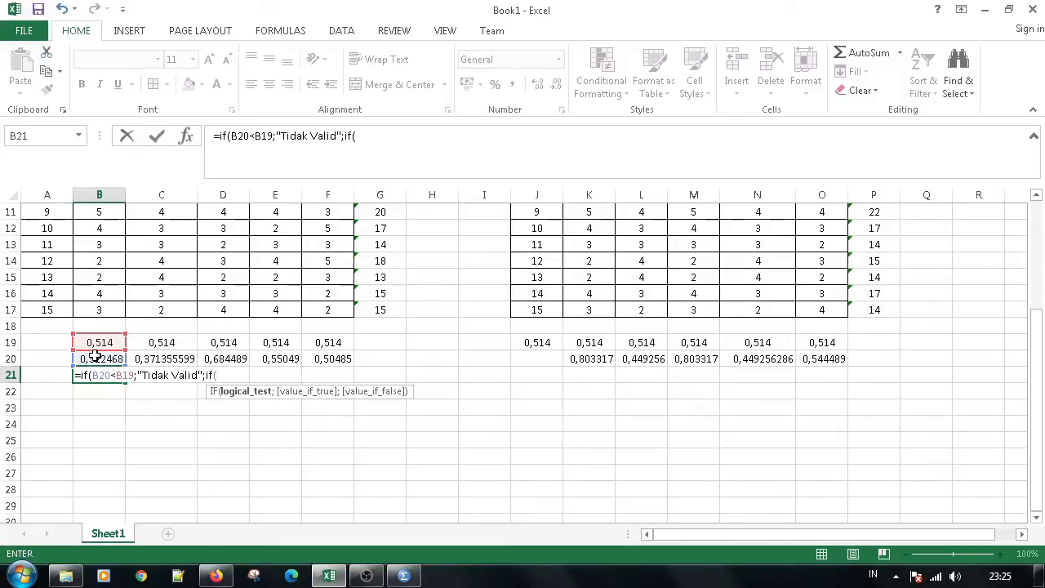
pyautogui.click(96, 357)
pyautogui.write('>')
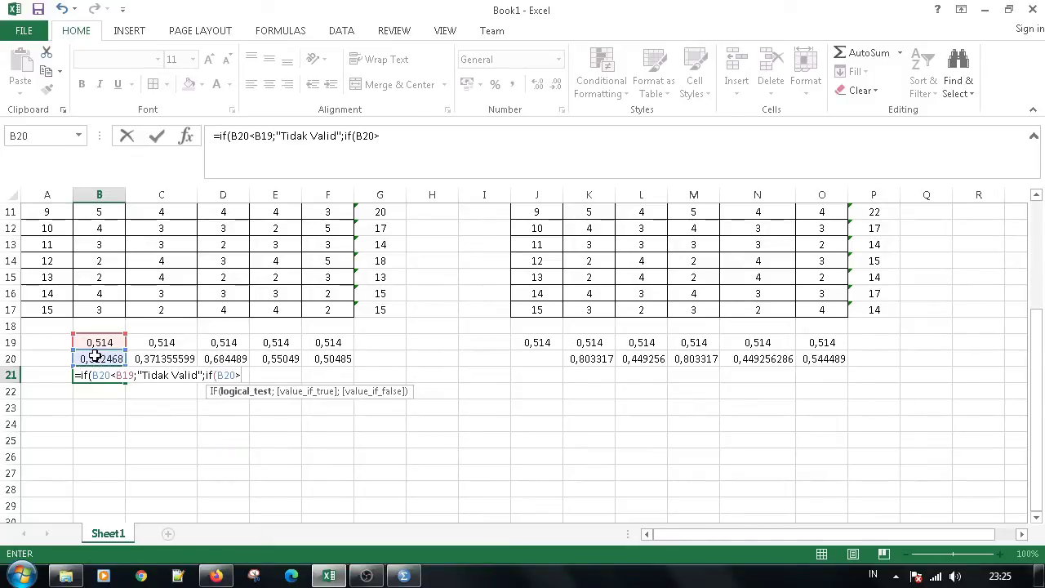
pyautogui.click(98, 342)
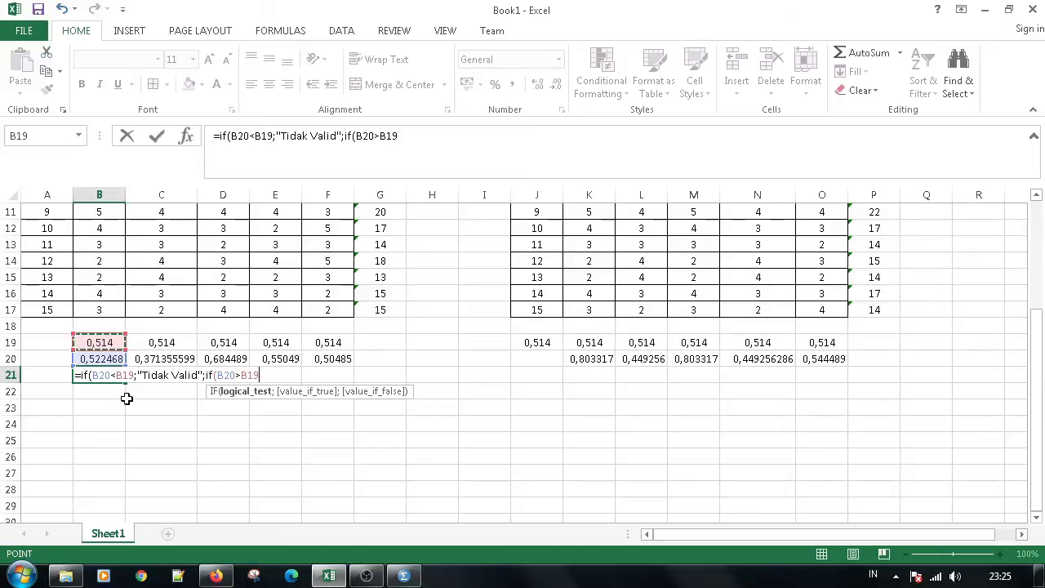
pyautogui.write(';"Valid')
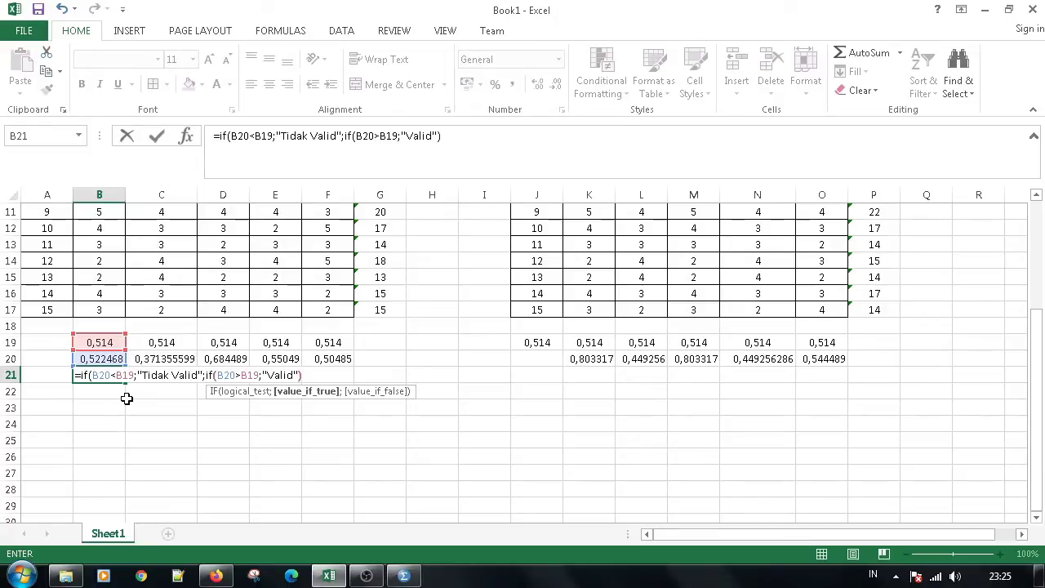
pyautogui.write(')')
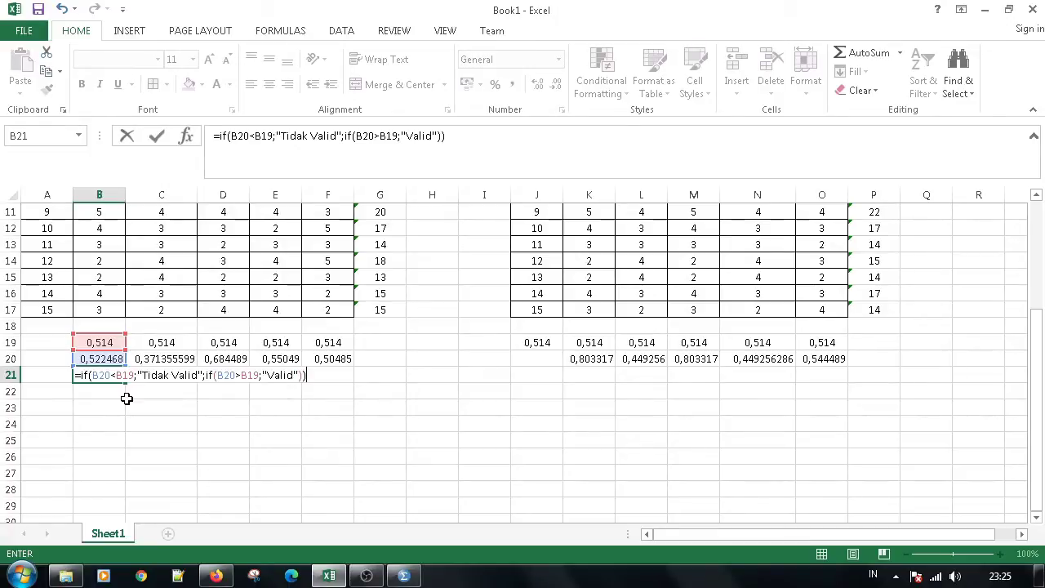
pyautogui.press('Return')
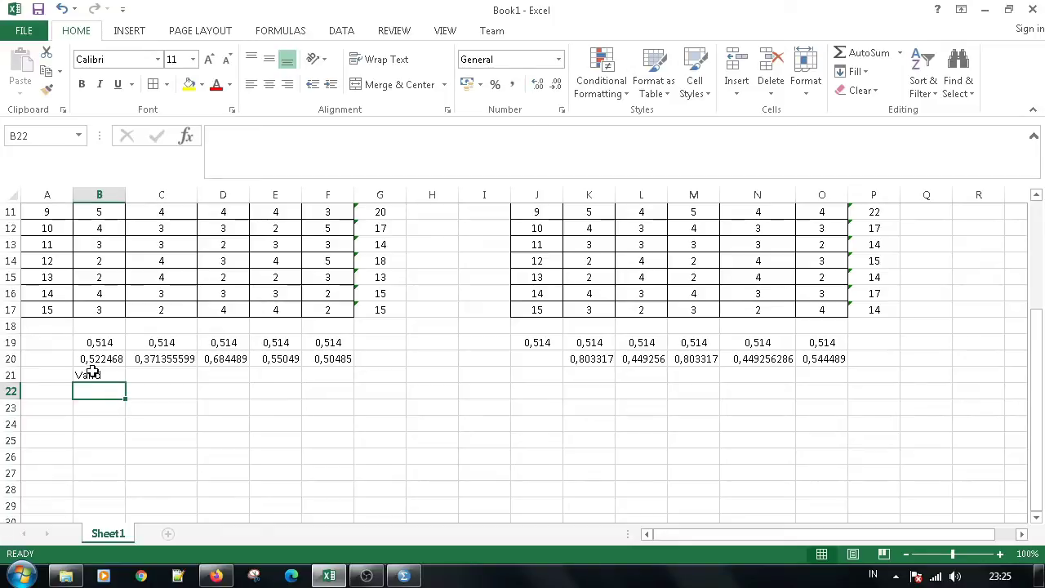
# - Copy B21's validity formula into C21:F21 and K21:O21
pyautogui.click(90, 369)
pyautogui.hotkey('ctrl', 'c')
pyautogui.moveTo(155, 374); pyautogui.dragTo(339, 376)
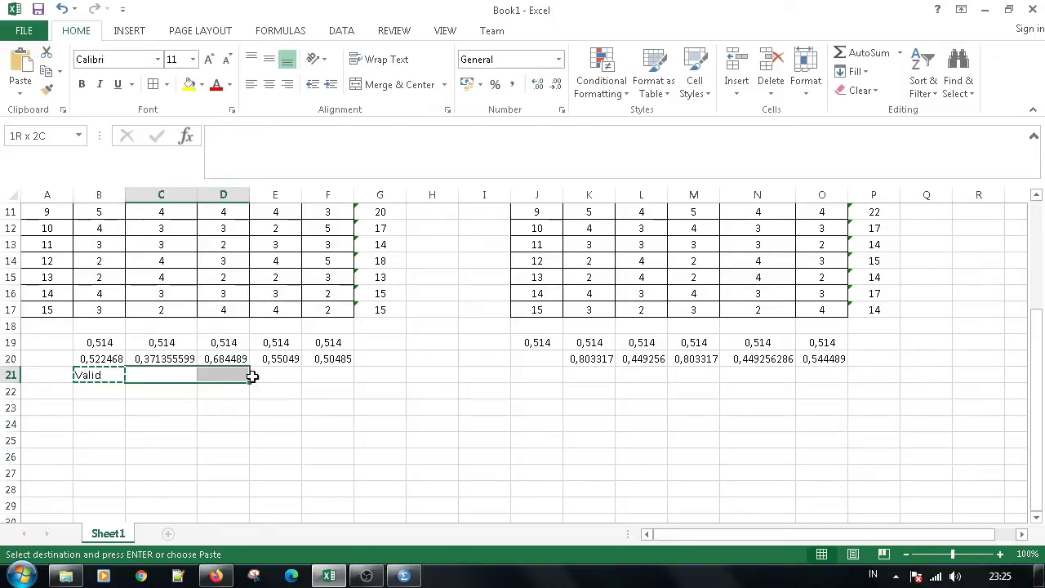
pyautogui.hotkey('ctrl', 'v')
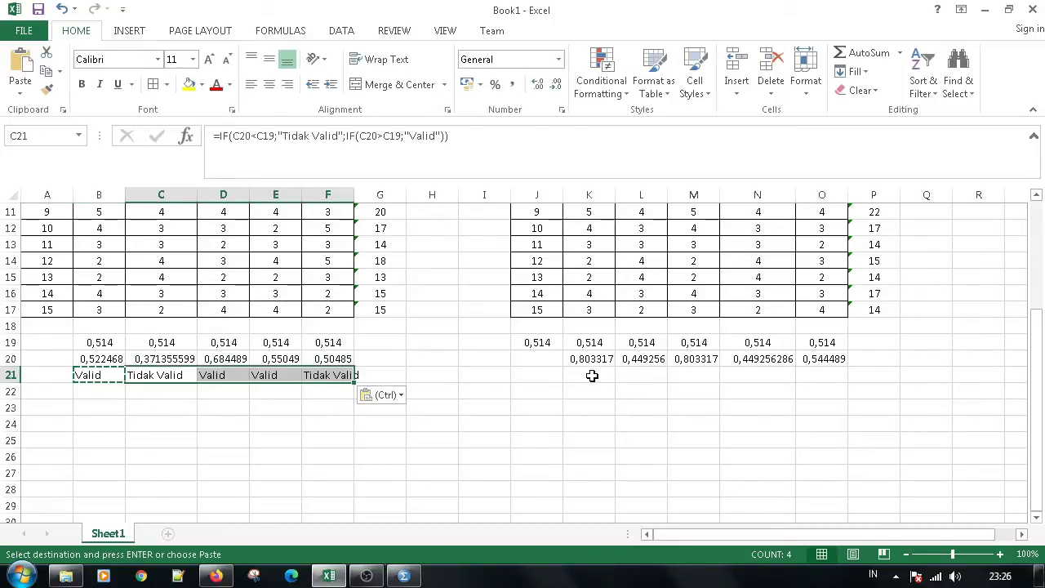
pyautogui.moveTo(591, 374); pyautogui.dragTo(837, 372)
pyautogui.hotkey('ctrl', 'v')
pyautogui.click(453, 426)
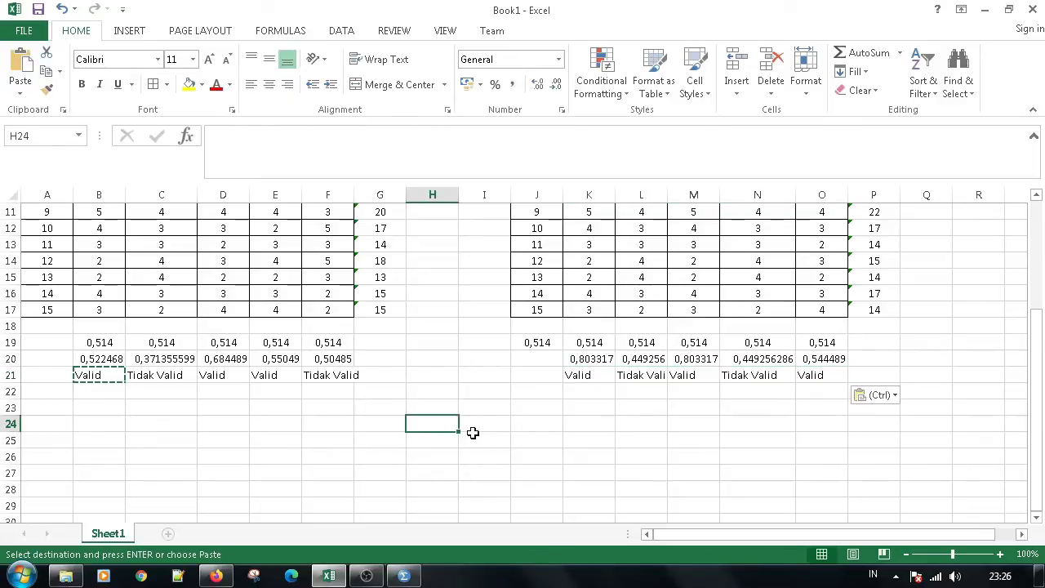
# - Fill the Tidak Valid cells C21, F21, L21 and N21 yellow
pyautogui.click(163, 374)
pyautogui.click(189, 85)
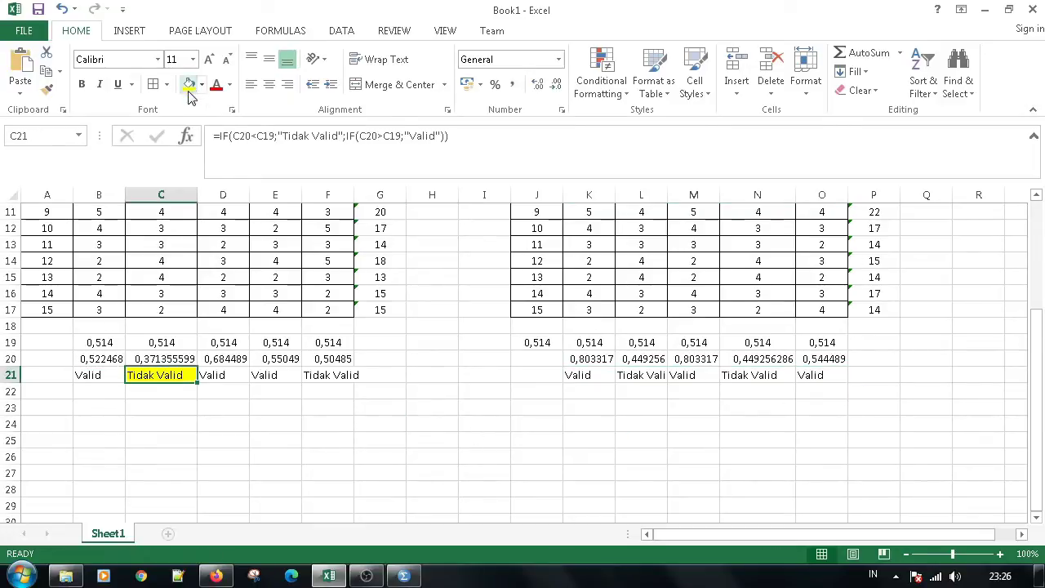
pyautogui.click(314, 375)
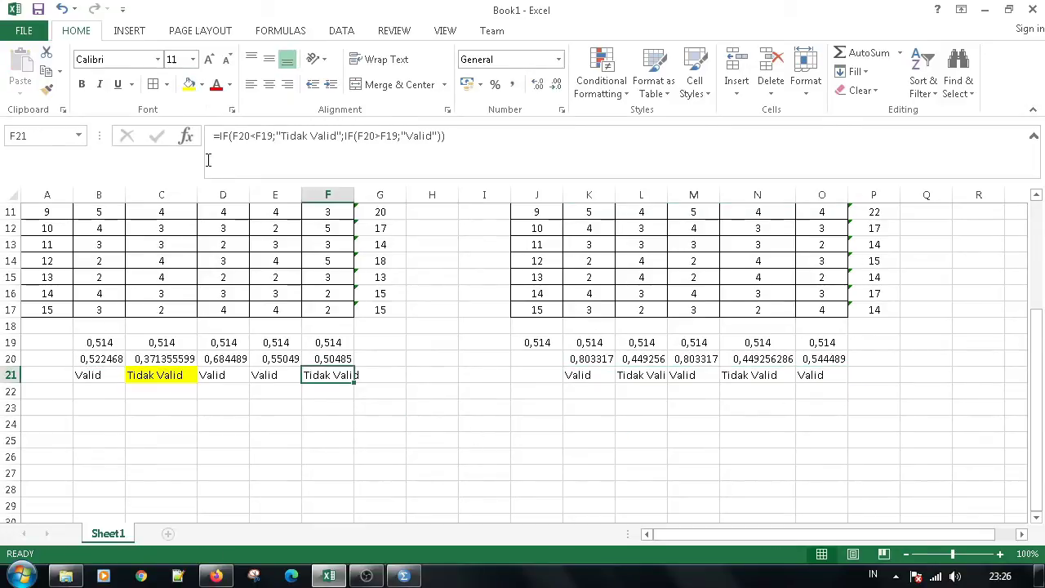
pyautogui.click(188, 84)
pyautogui.click(645, 374)
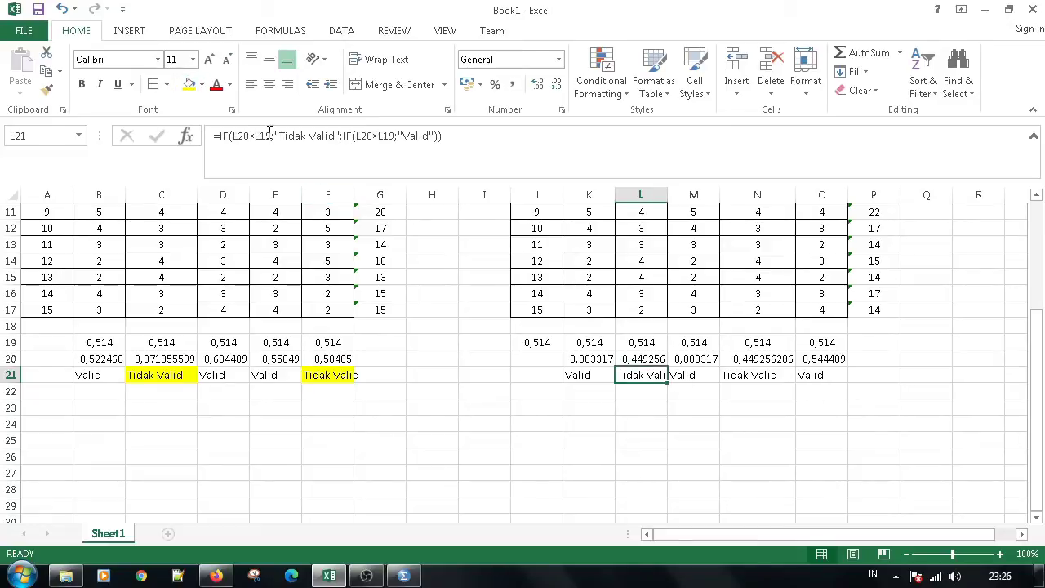
pyautogui.click(189, 84)
pyautogui.click(772, 380)
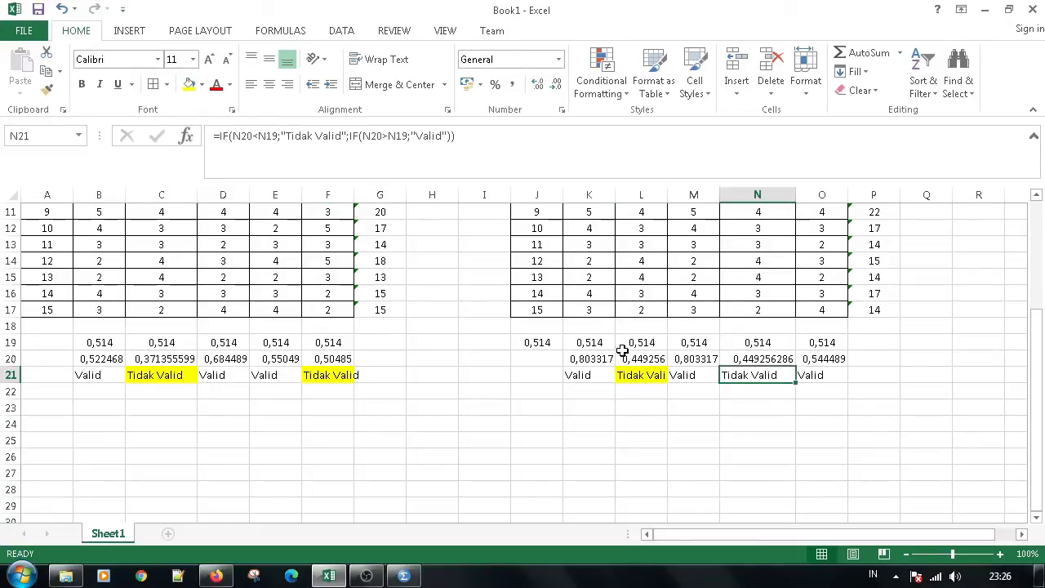
pyautogui.click(189, 84)
pyautogui.click(454, 439)
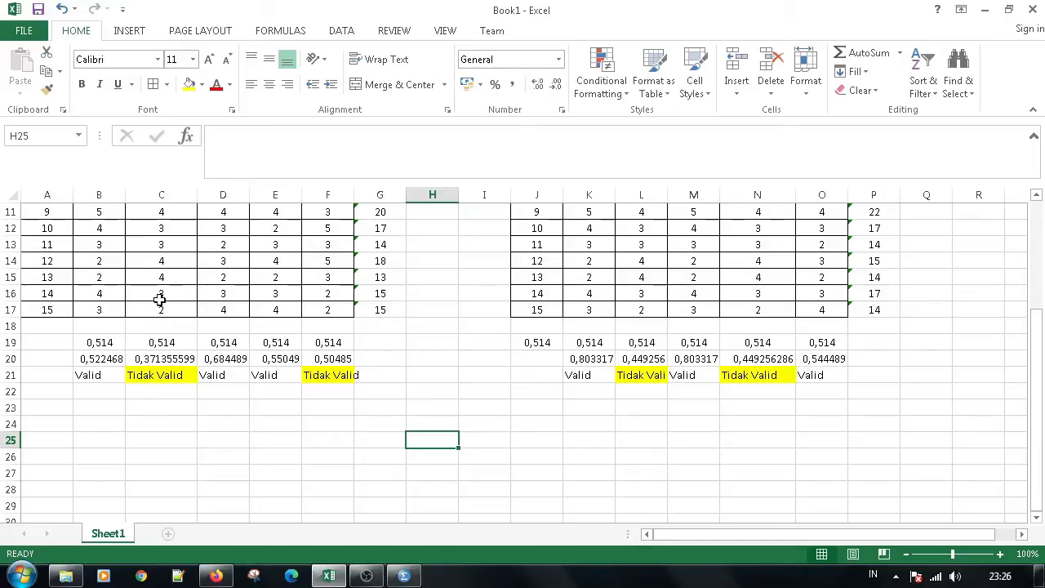
# - Enter =AVERAGE(B3:F3) in H3 to average respondent 1's P1–P5 scores
pyautogui.scroll(4, 163, 387)
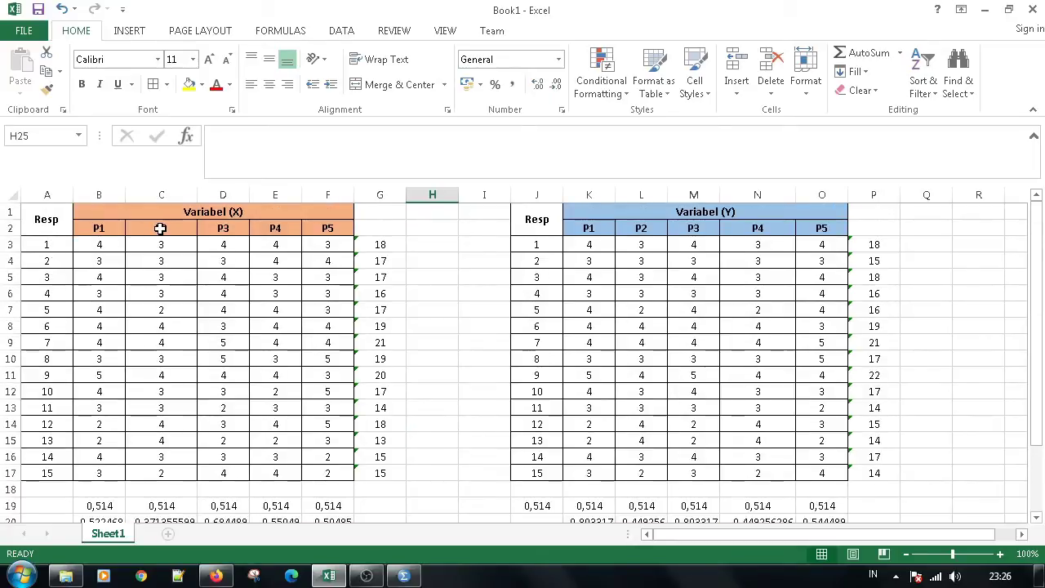
pyautogui.scroll(-2, 168, 309)
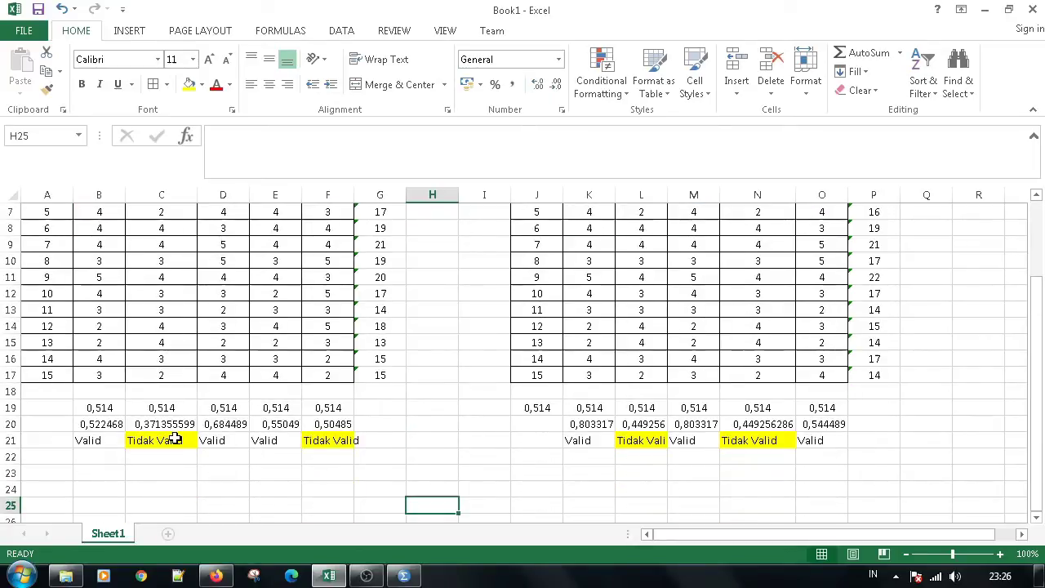
pyautogui.scroll(2, 174, 438)
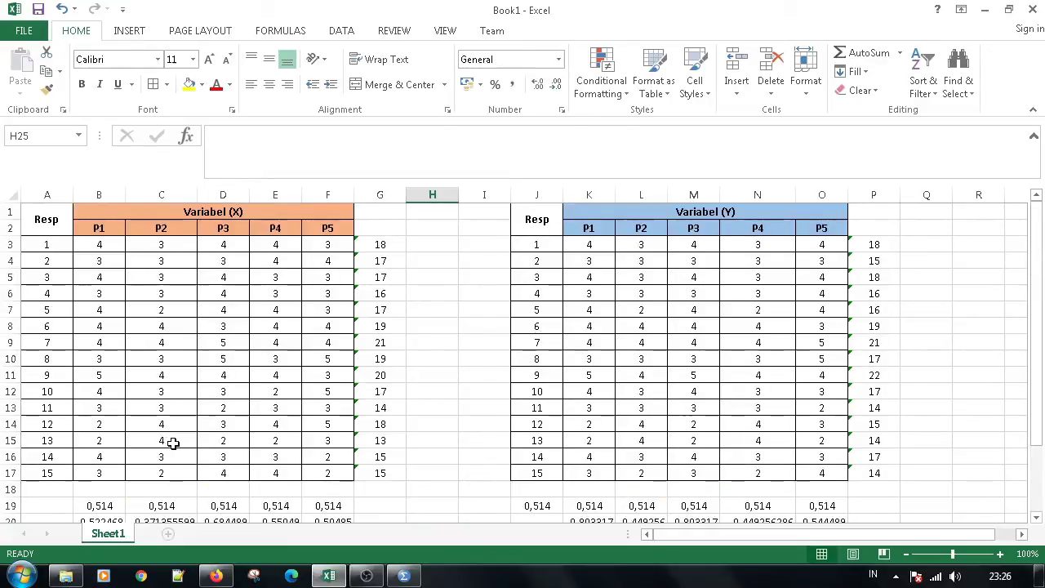
pyautogui.click(429, 245)
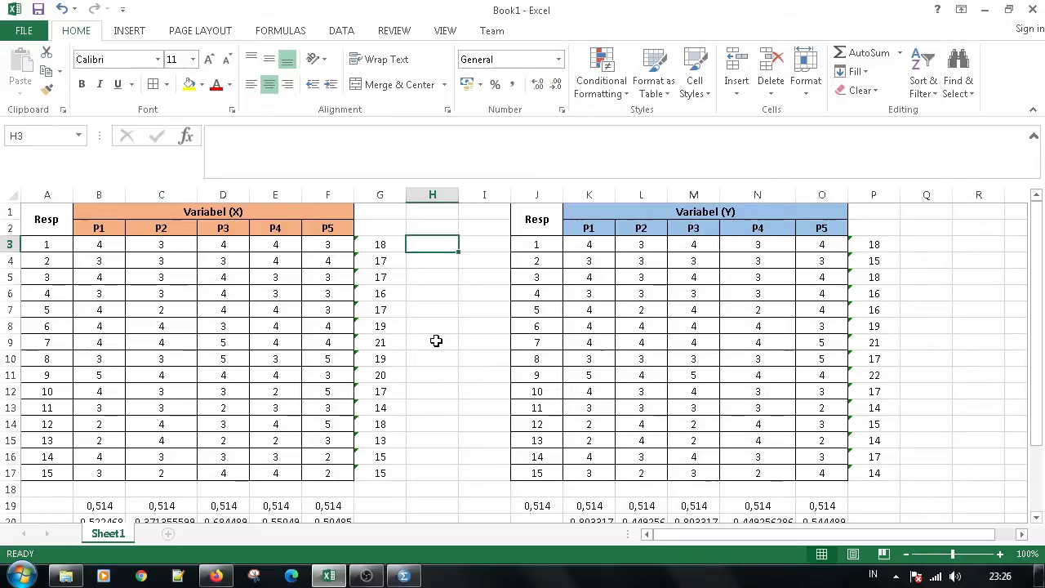
pyautogui.write('=ave')
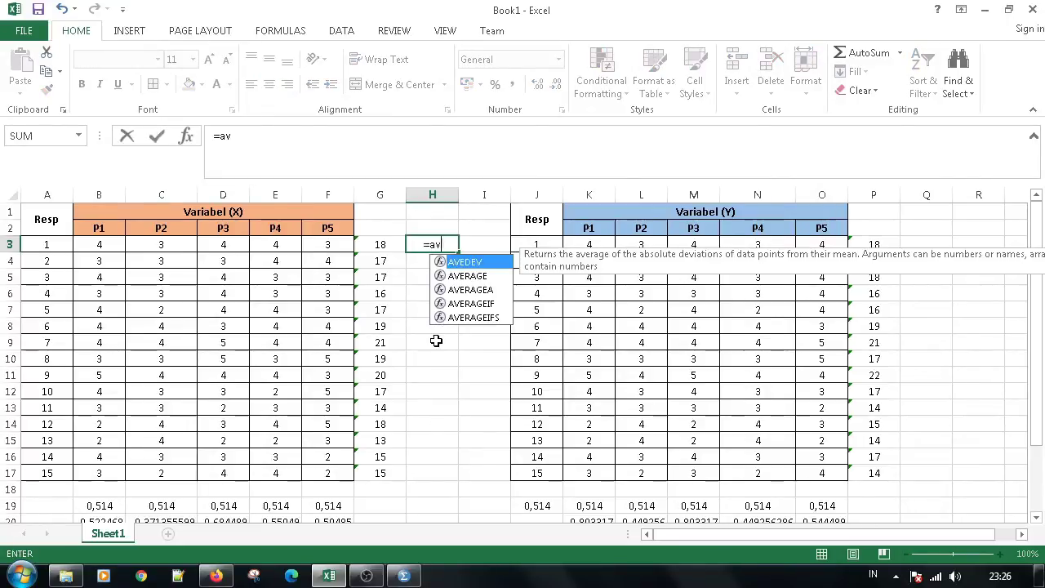
pyautogui.write('ra')
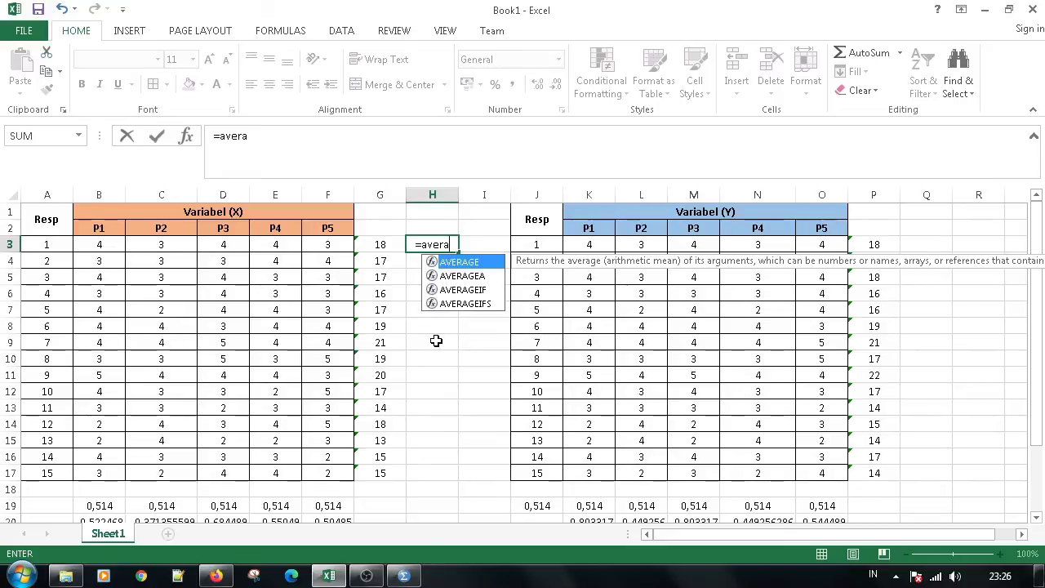
pyautogui.press('Tab')
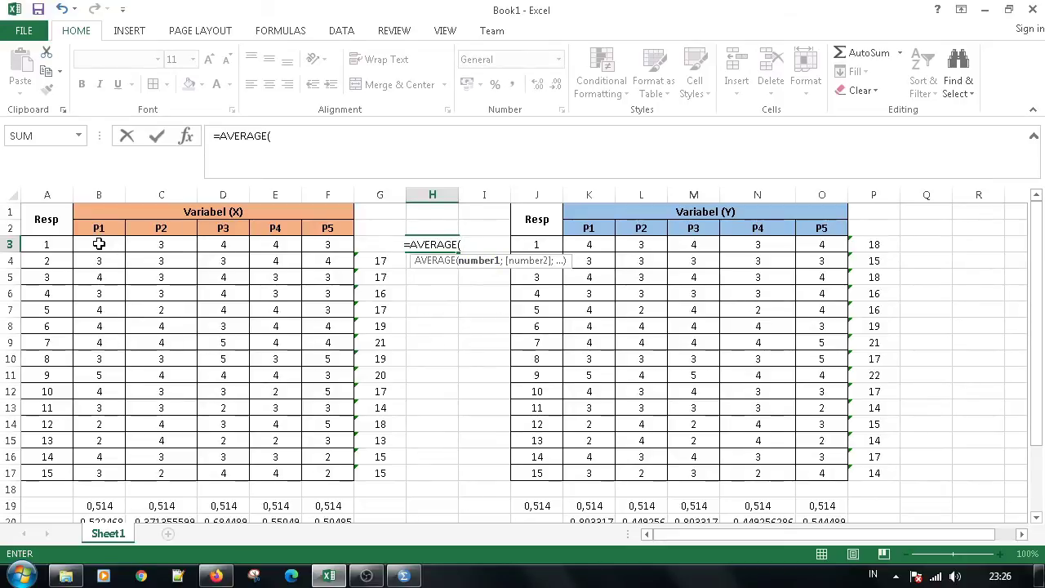
pyautogui.moveTo(98, 244)
pyautogui.mouseDown()
pyautogui.moveTo(327, 257)
pyautogui.moveTo(323, 247)
pyautogui.mouseUp()
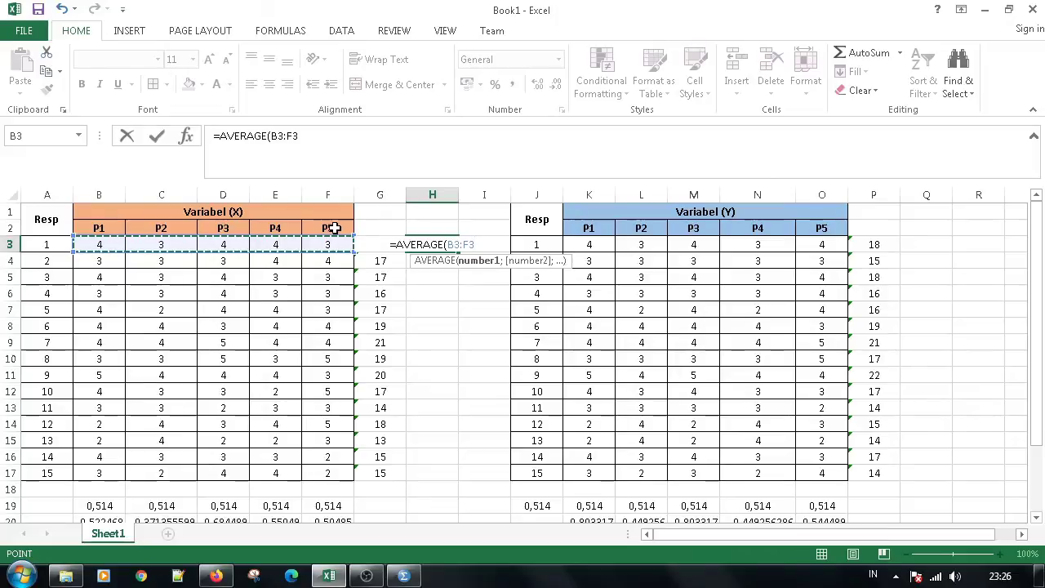
pyautogui.write(')')
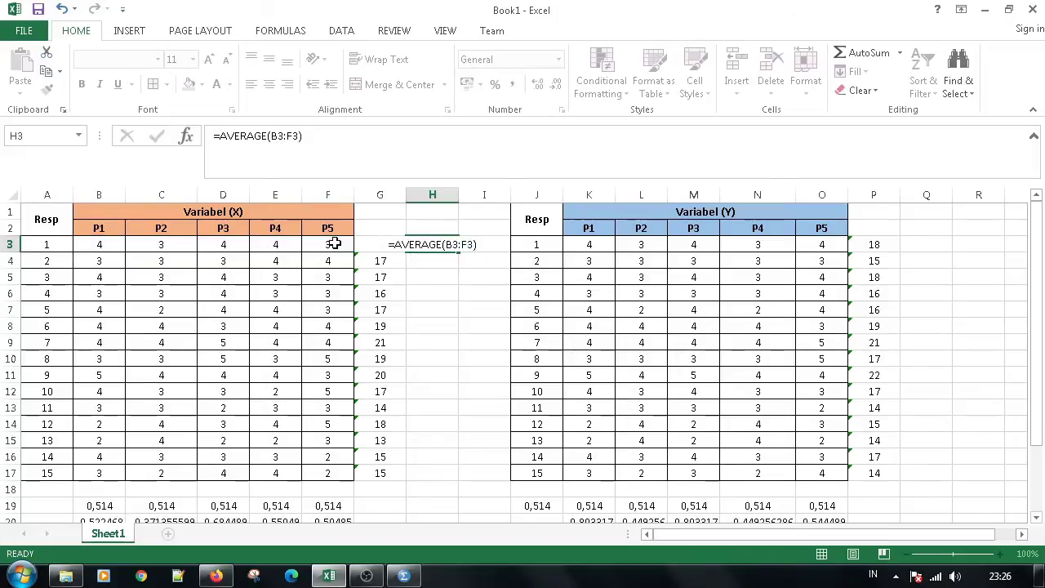
pyautogui.press('Return')
# - Copy the H3 average formula down into H4:H17
pyautogui.click(412, 244)
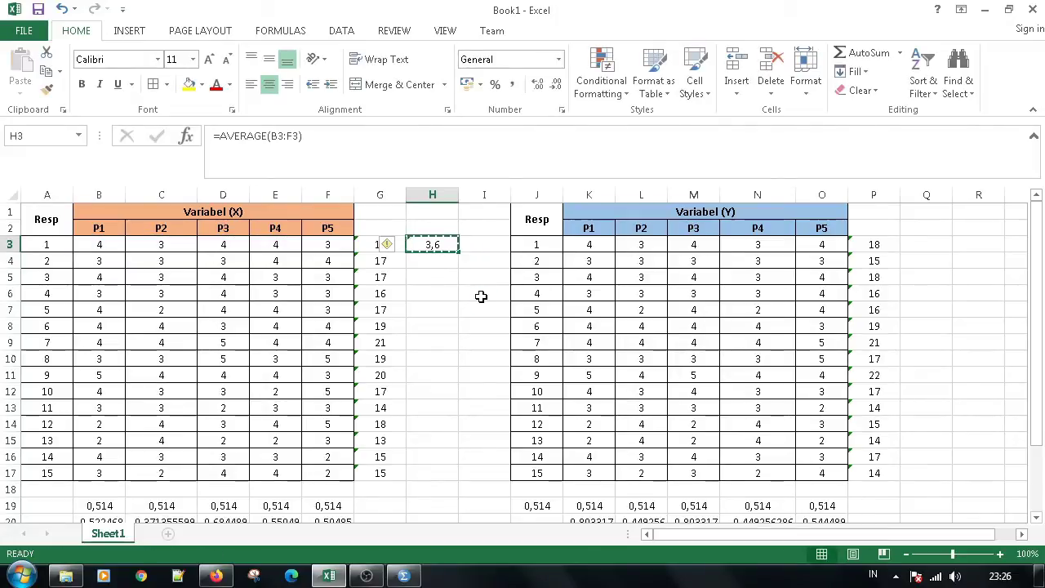
pyautogui.hotkey('ctrl', 'c')
pyautogui.click(441, 262)
pyautogui.keyDown('shift'); pyautogui.click(428, 469); pyautogui.keyUp('shift')
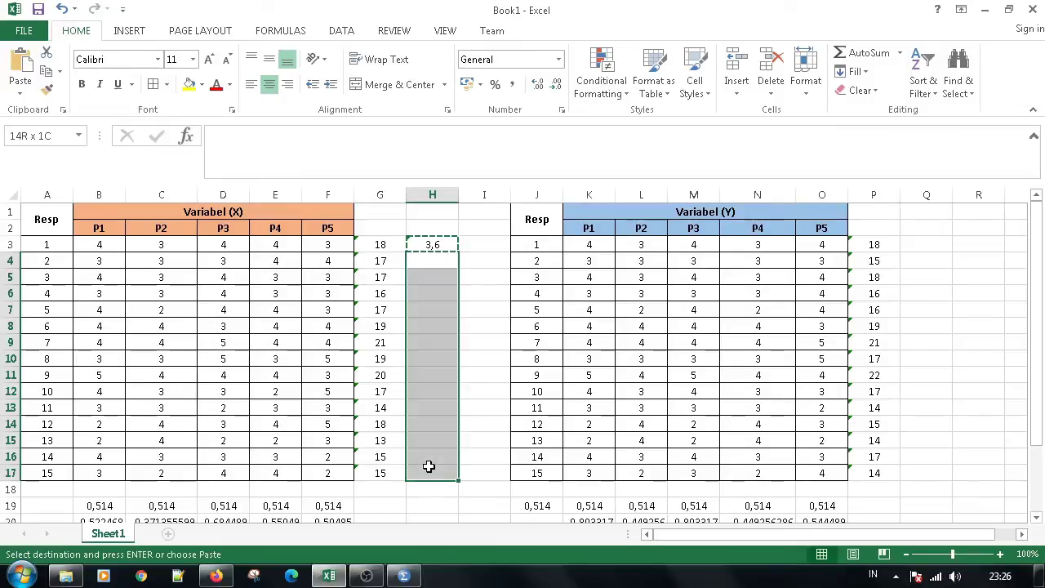
pyautogui.hotkey('ctrl', 'v')
pyautogui.click(475, 381)
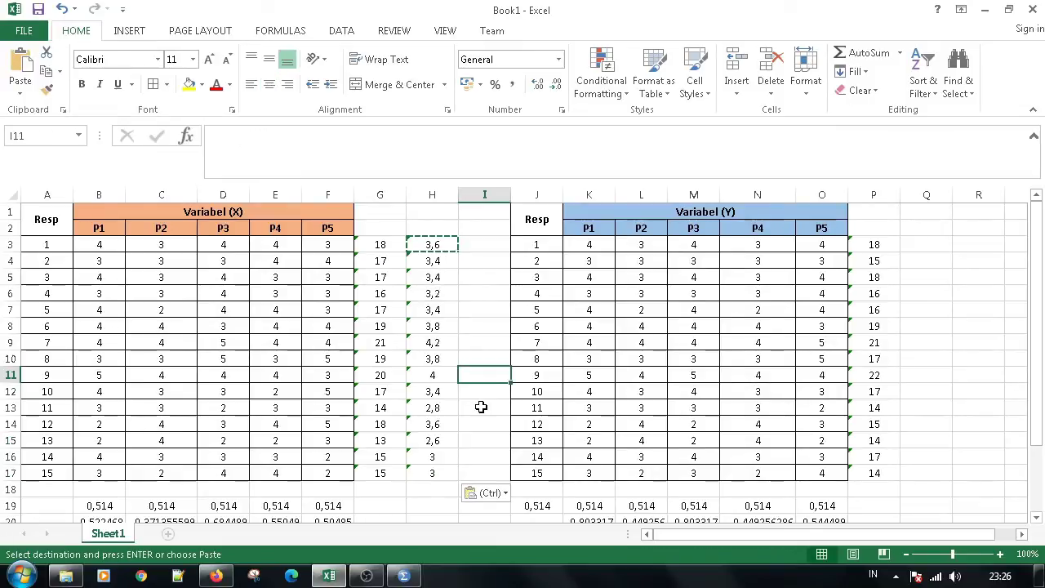
pyautogui.click(426, 490)
pyautogui.scroll(-2, 300, 374)
pyautogui.scroll(2, 469, 354)
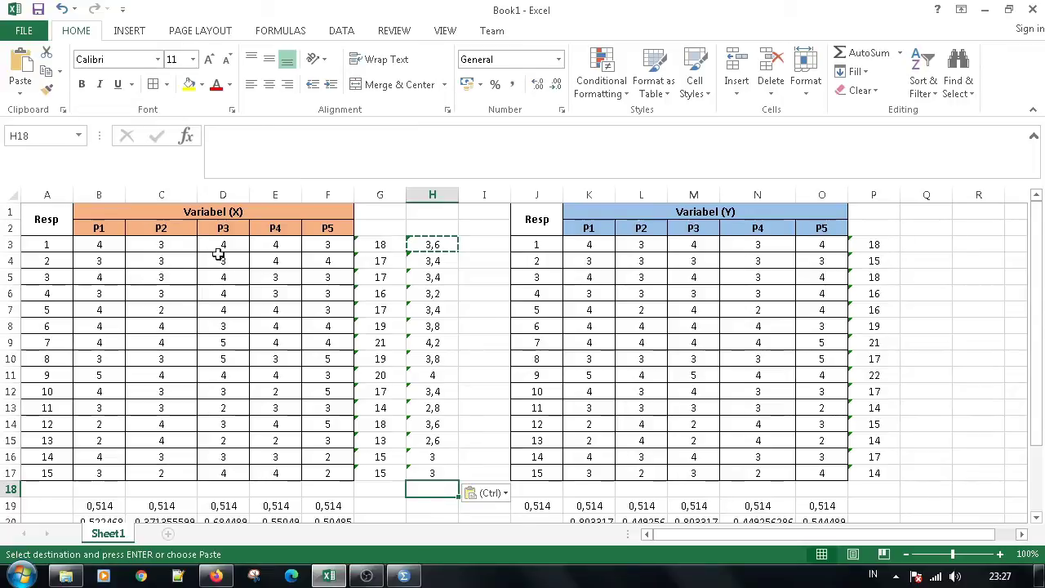
pyautogui.scroll(-2, 220, 269)
pyautogui.click(196, 484)
pyautogui.scroll(2, 196, 484)
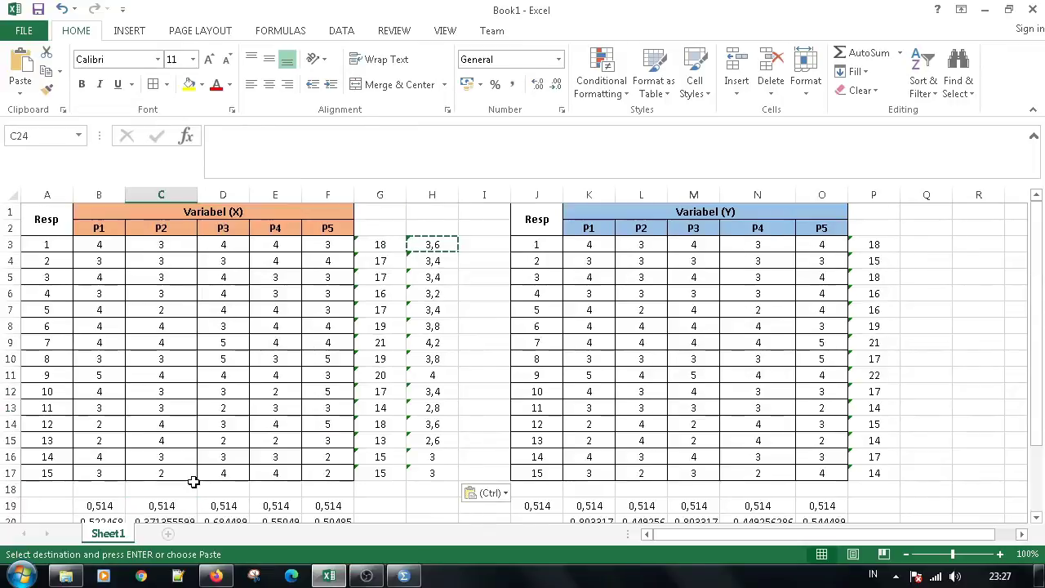
pyautogui.scroll(-2, 196, 485)
pyautogui.click(163, 440)
pyautogui.scroll(1, 160, 436)
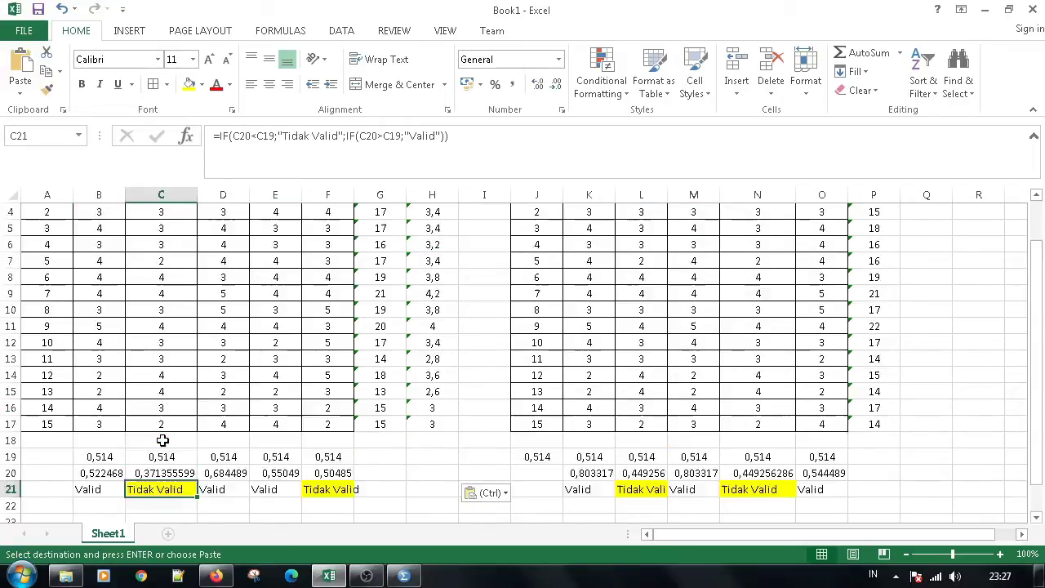
pyautogui.scroll(1, 160, 280)
pyautogui.scroll(-2, 163, 451)
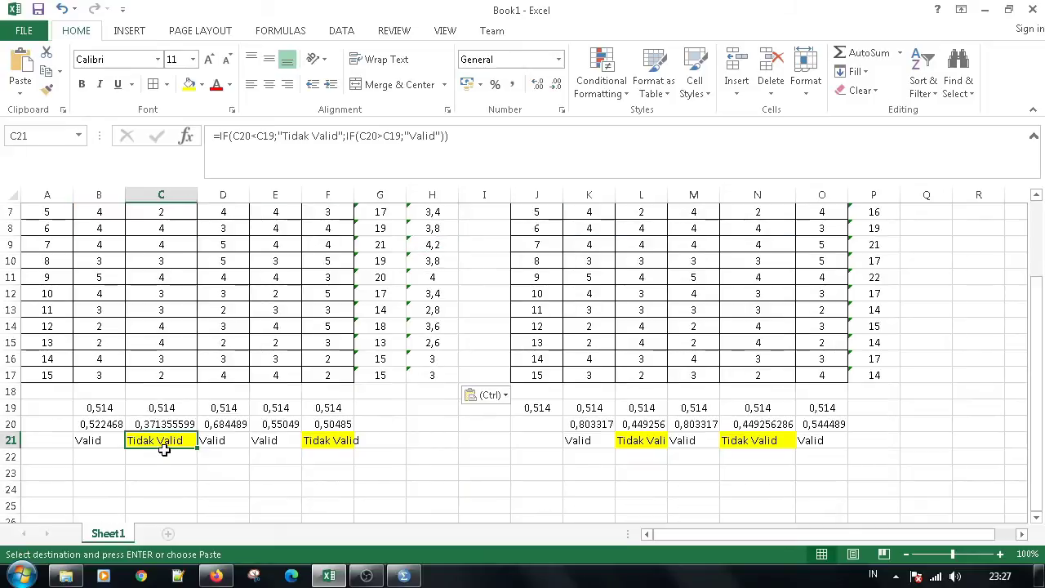
pyautogui.click(187, 474)
pyautogui.scroll(2, 384, 386)
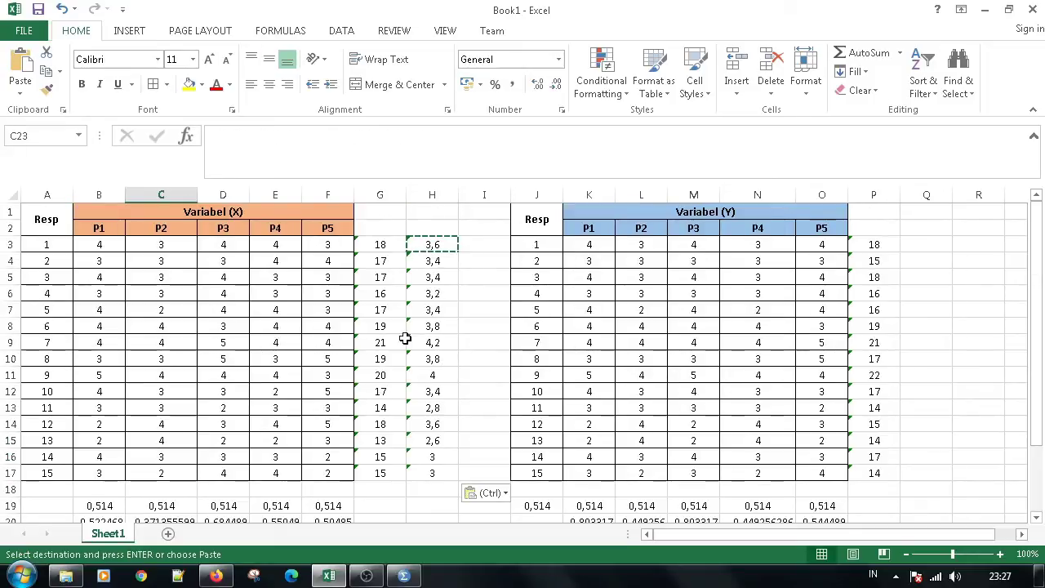
pyautogui.click(435, 243)
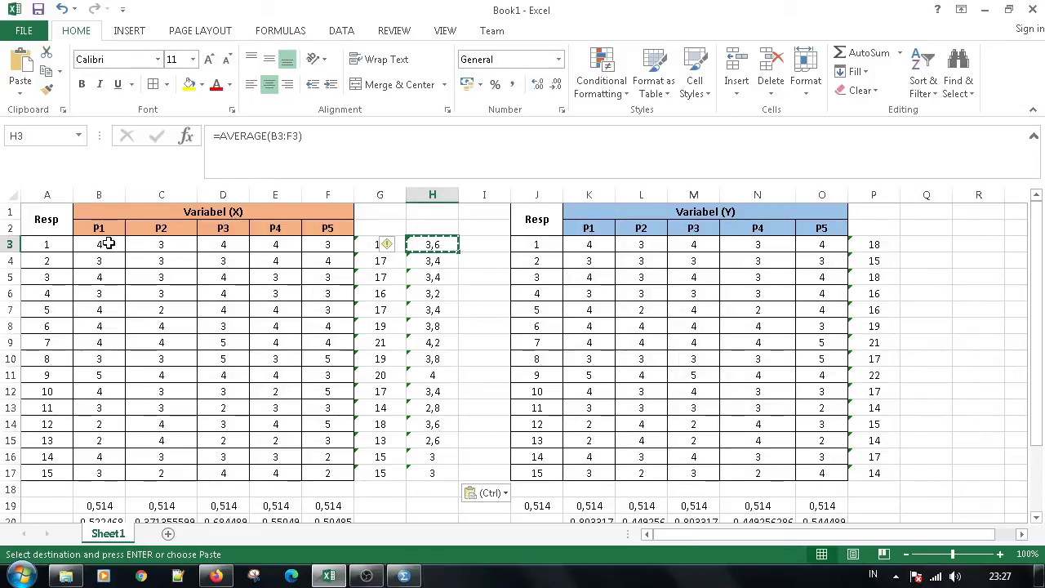
pyautogui.moveTo(104, 245); pyautogui.dragTo(310, 247)
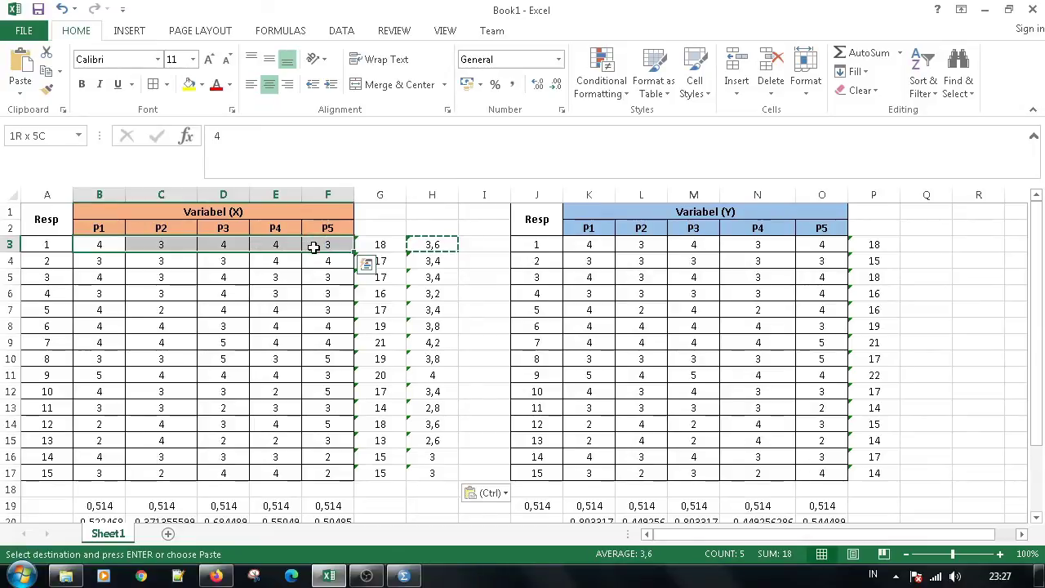
pyautogui.click(432, 261)
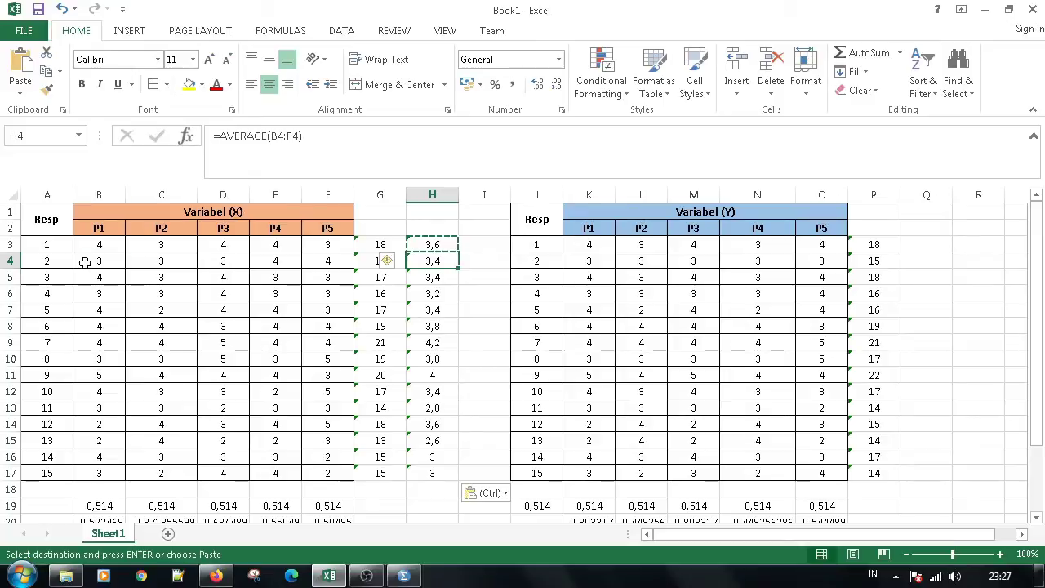
pyautogui.moveTo(85, 260); pyautogui.dragTo(315, 261)
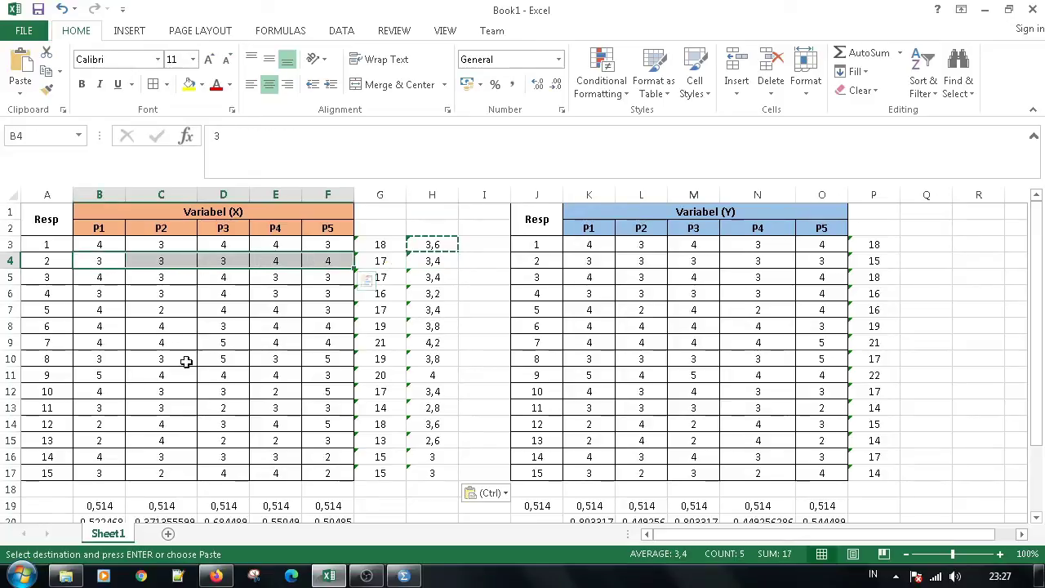
pyautogui.moveTo(93, 277); pyautogui.dragTo(342, 281)
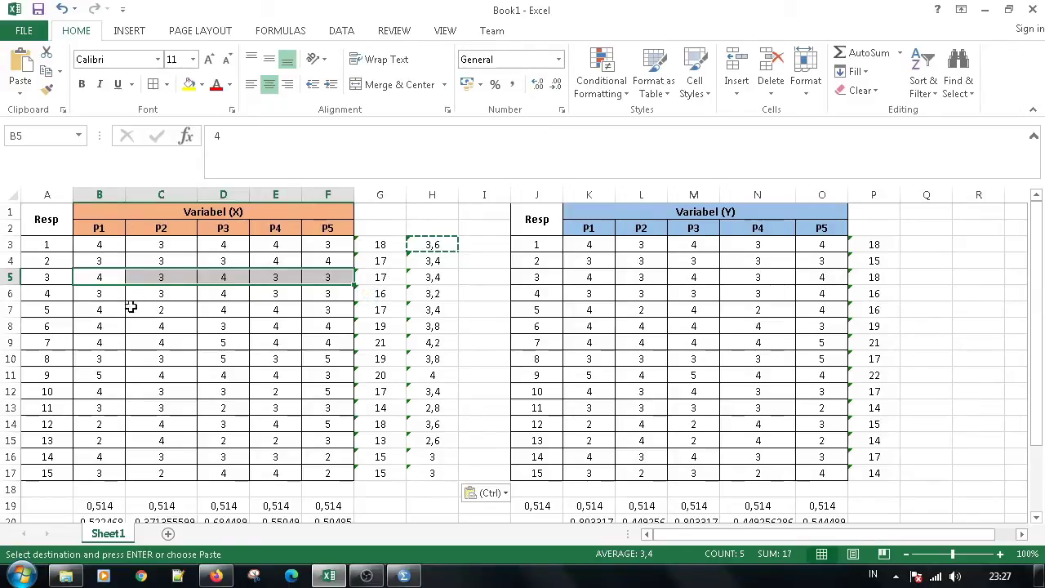
pyautogui.moveTo(92, 294); pyautogui.dragTo(319, 295)
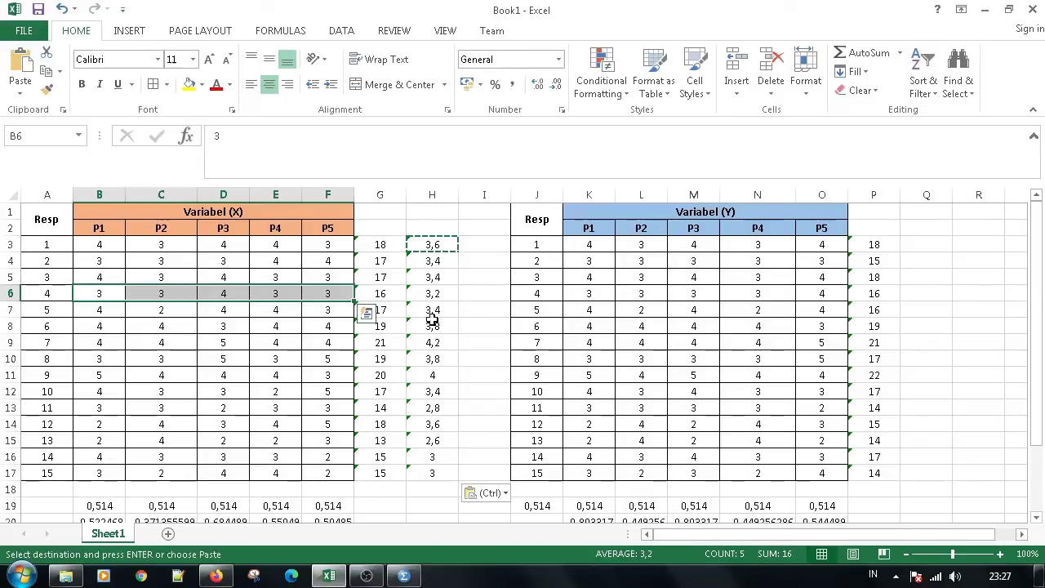
pyautogui.moveTo(95, 311); pyautogui.dragTo(307, 309)
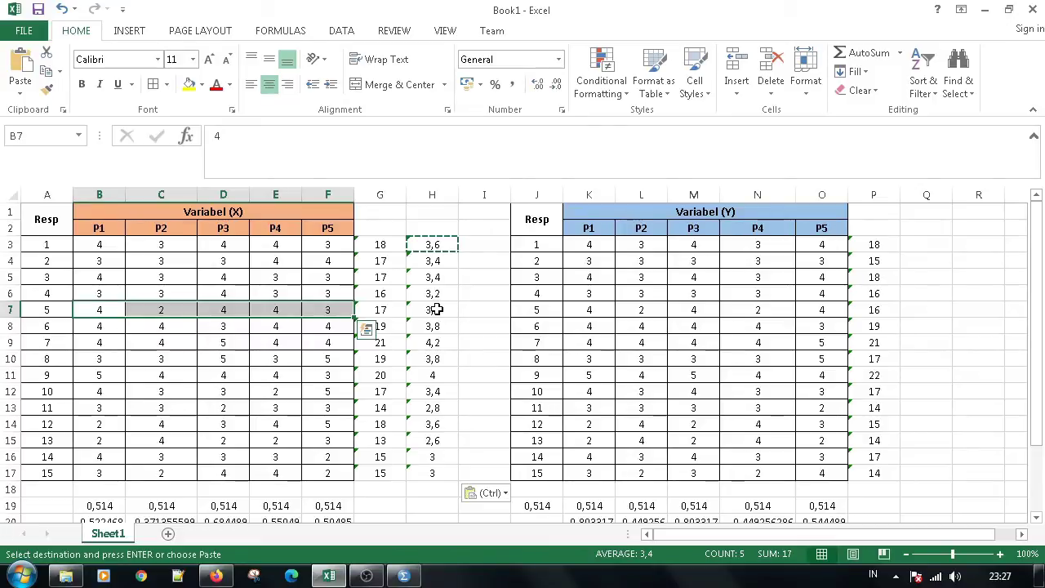
pyautogui.click(171, 312)
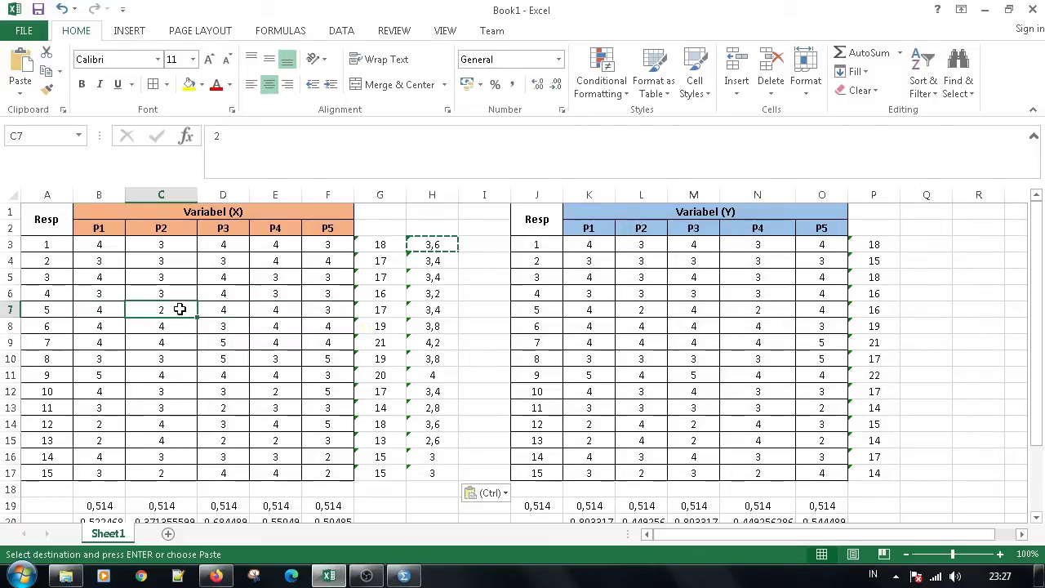
pyautogui.scroll(-2, 165, 368)
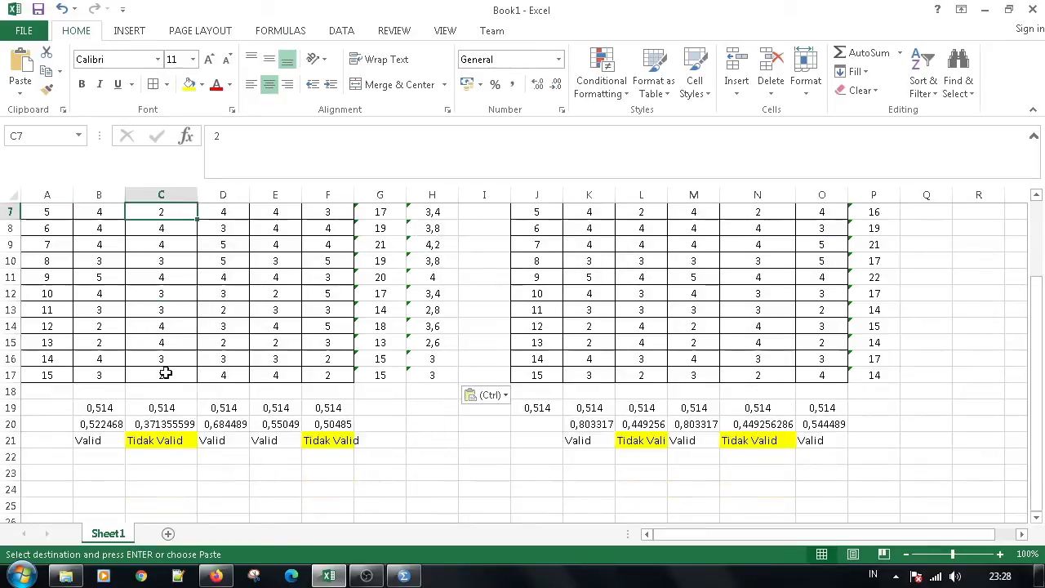
pyautogui.scroll(2, 169, 447)
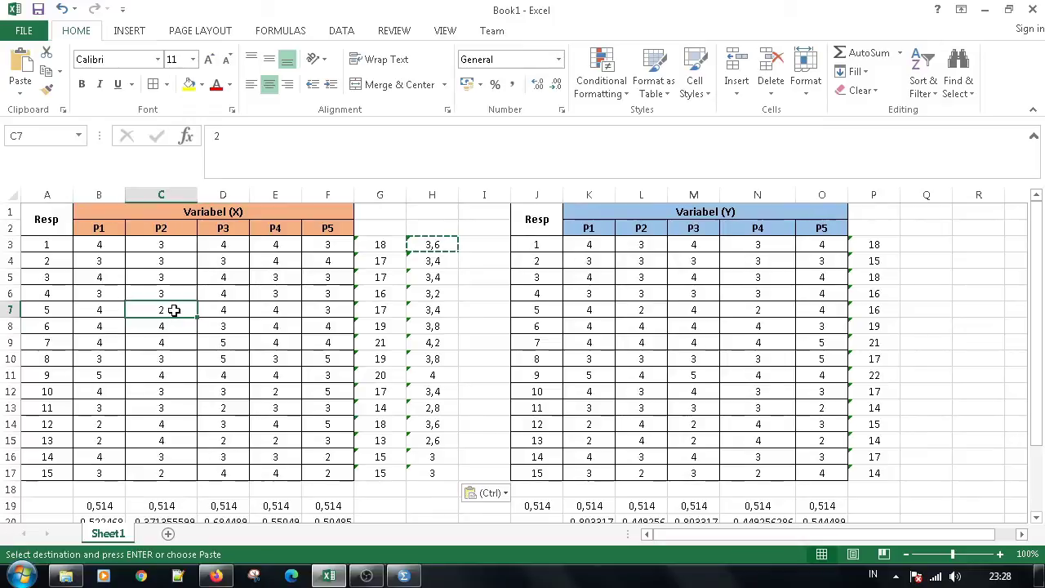
pyautogui.scroll(-1, 167, 383)
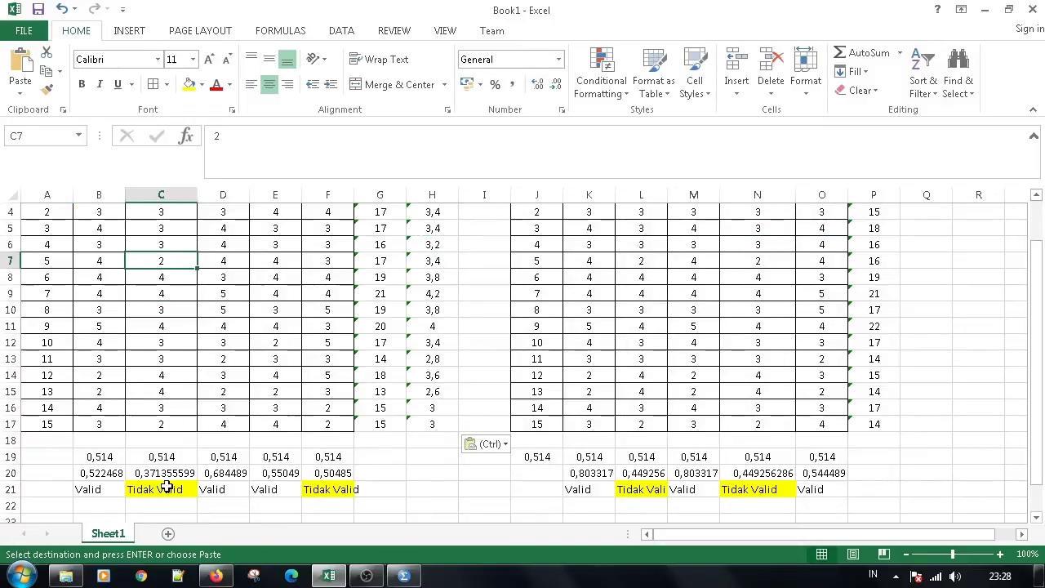
pyautogui.scroll(1, 168, 486)
pyautogui.scroll(-2, 155, 327)
pyautogui.scroll(1, 140, 441)
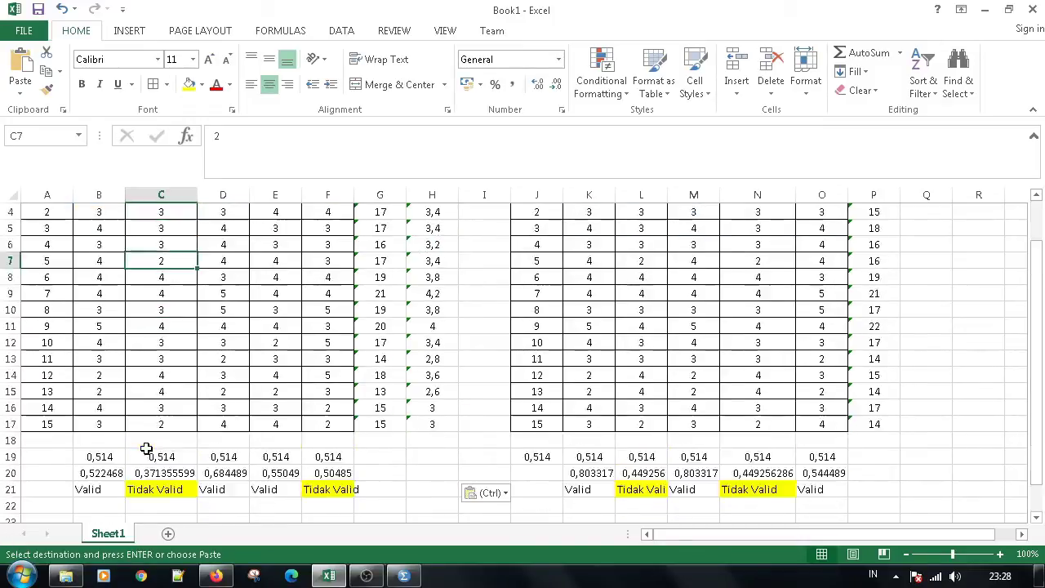
pyautogui.scroll(1, 147, 408)
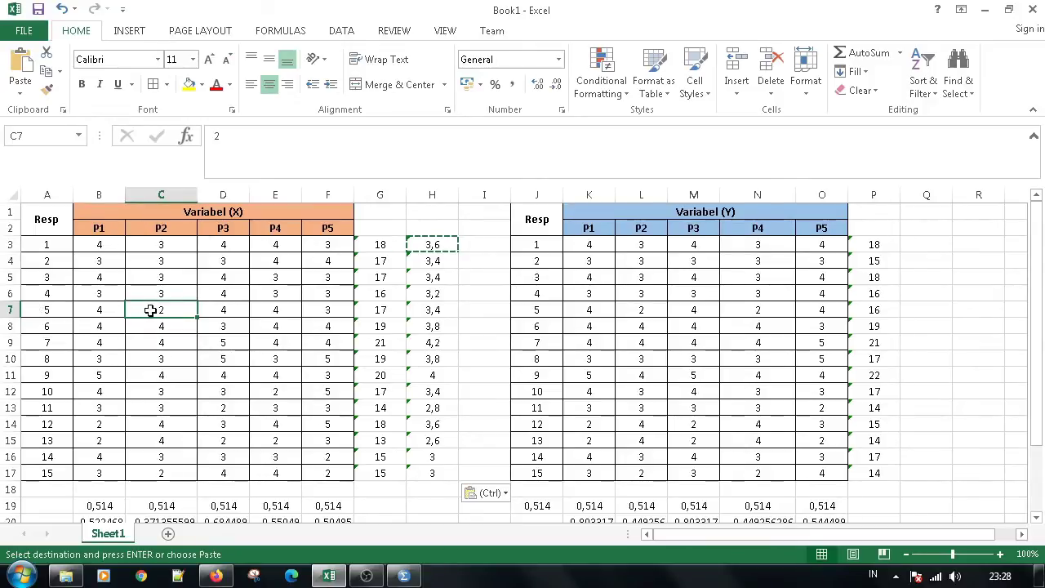
pyautogui.scroll(-1, 151, 310)
pyautogui.scroll(1, 152, 310)
pyautogui.scroll(-1, 171, 348)
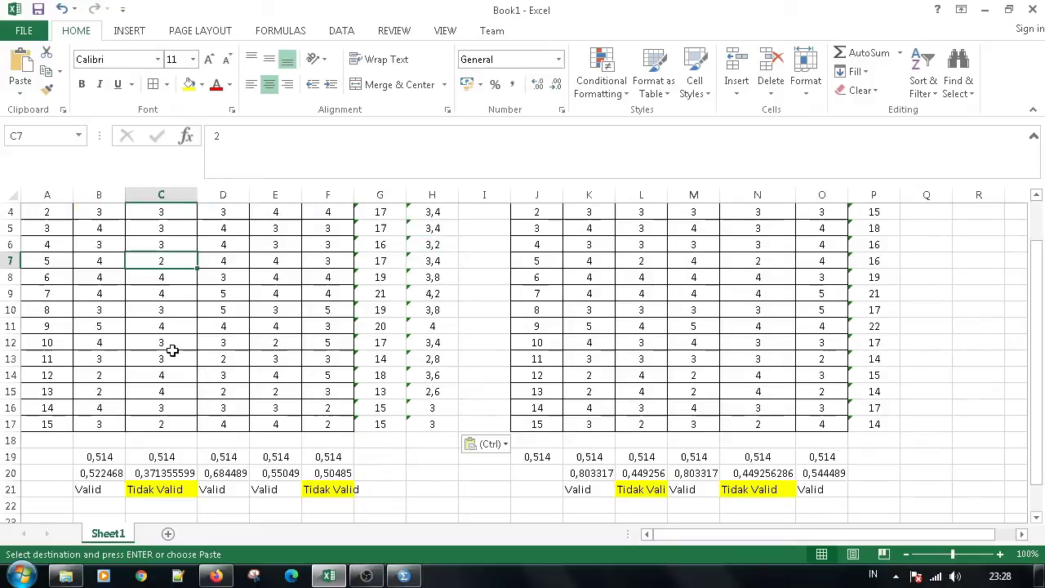
pyautogui.scroll(1, 172, 350)
pyautogui.scroll(-1, 172, 350)
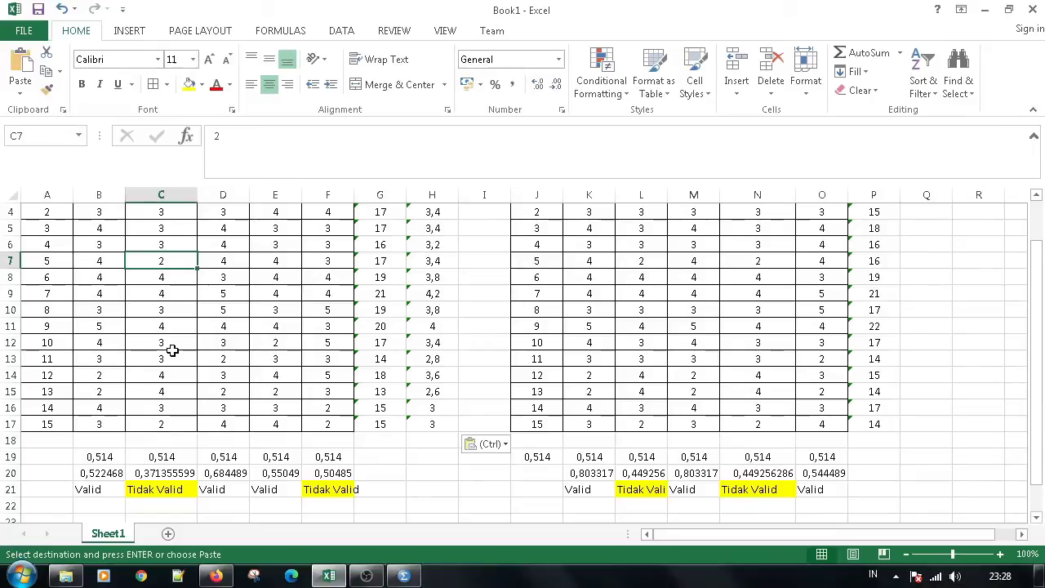
pyautogui.scroll(1, 172, 350)
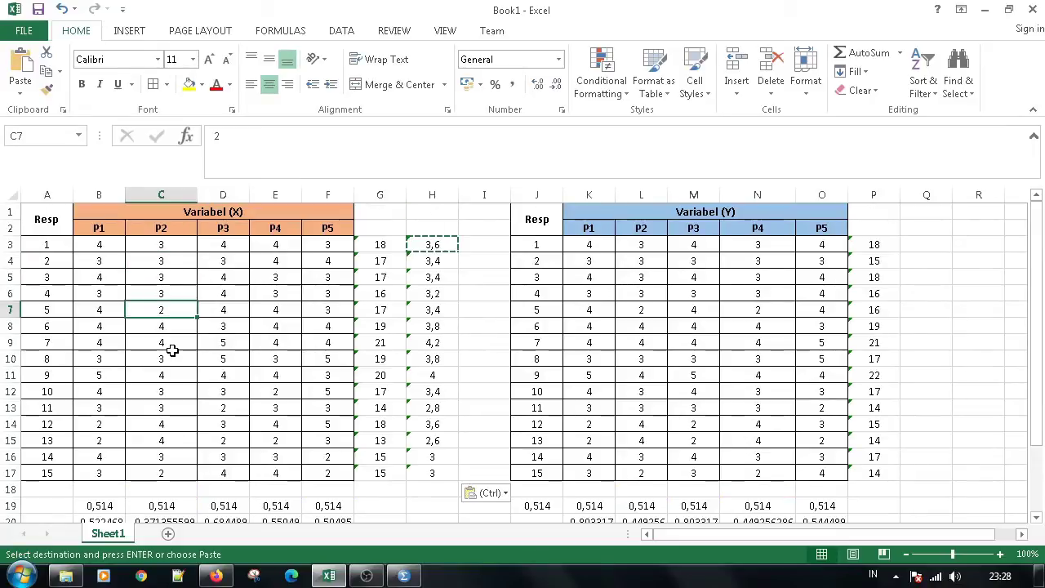
pyautogui.scroll(-1, 172, 349)
pyautogui.scroll(-1, 172, 430)
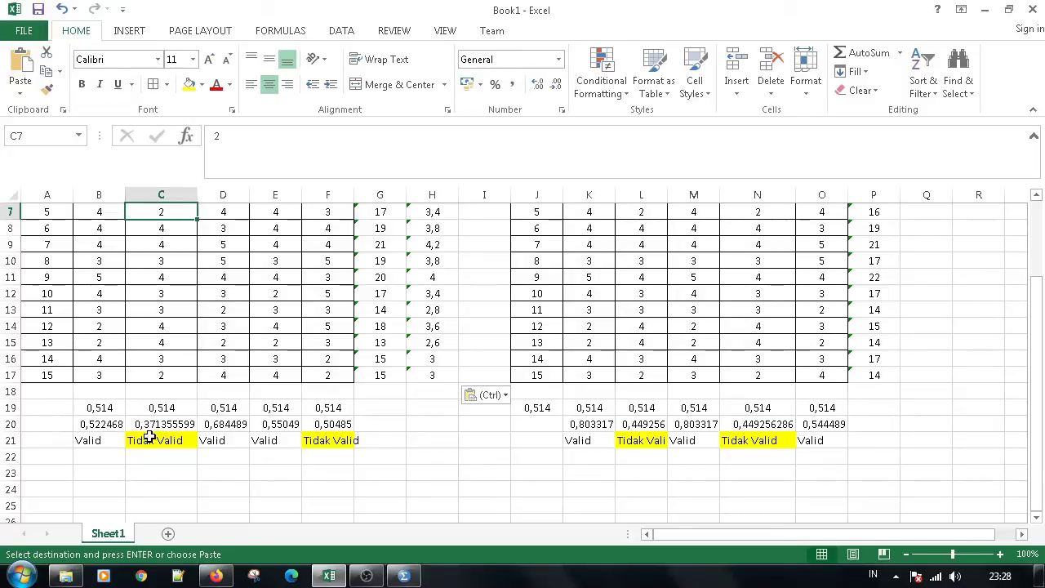
pyautogui.scroll(2, 194, 423)
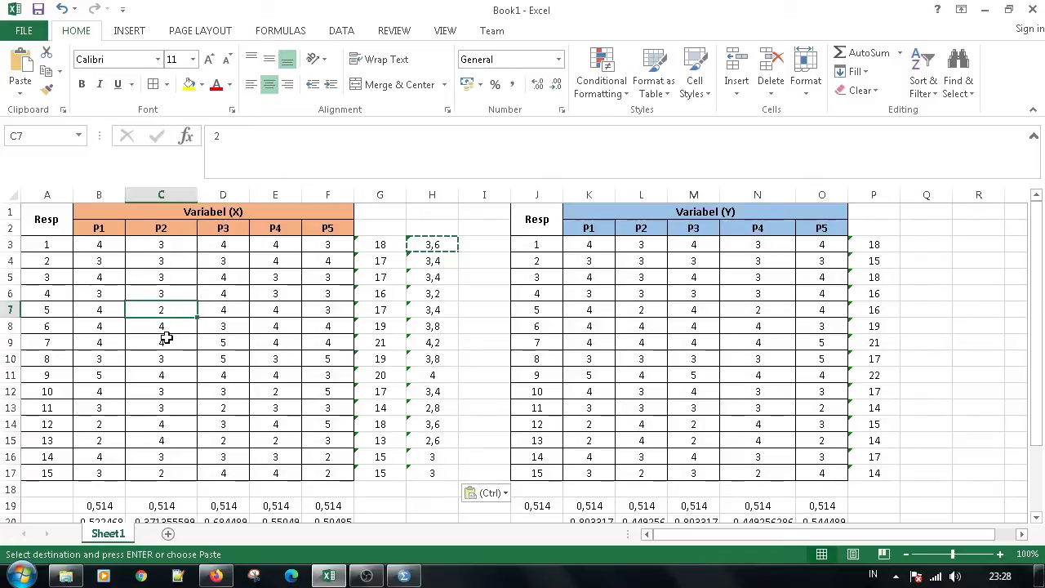
# - Set respondent 5's P2 score in C7 to 4, then select respondent 8's X scores to check their sum
pyautogui.write('3')
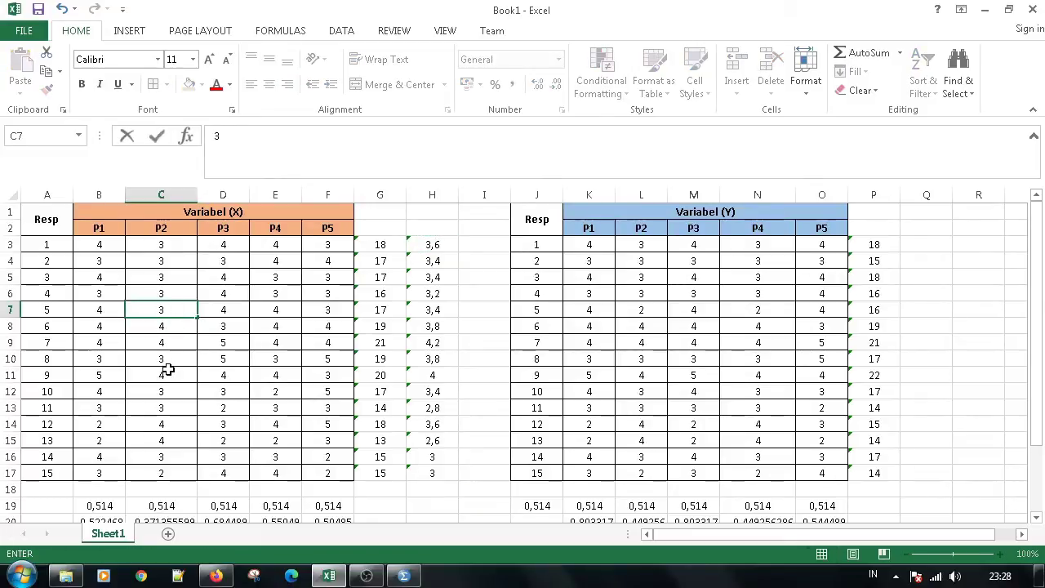
pyautogui.press('Return')
pyautogui.scroll(-1, 166, 369)
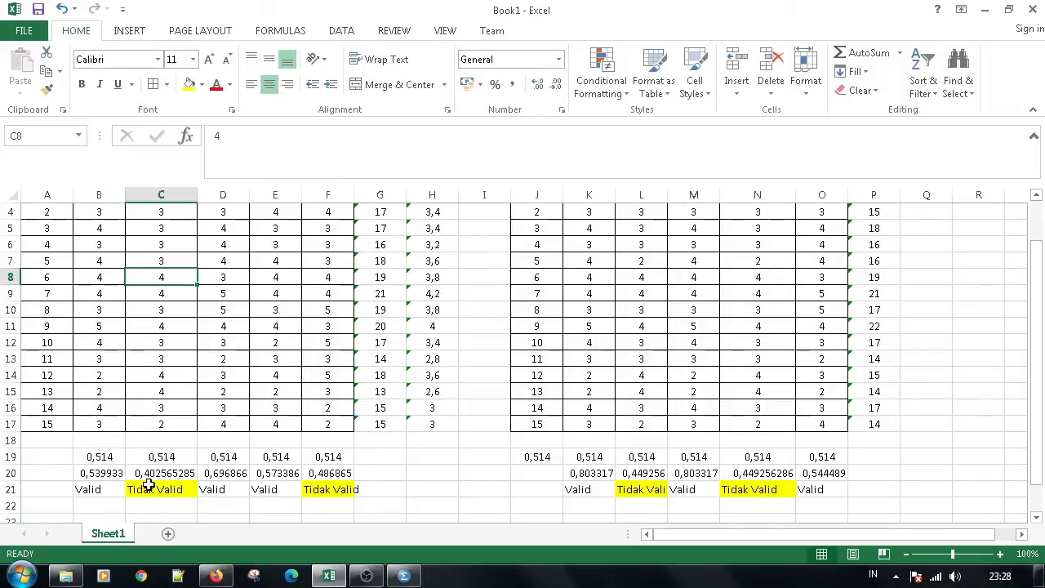
pyautogui.click(168, 261)
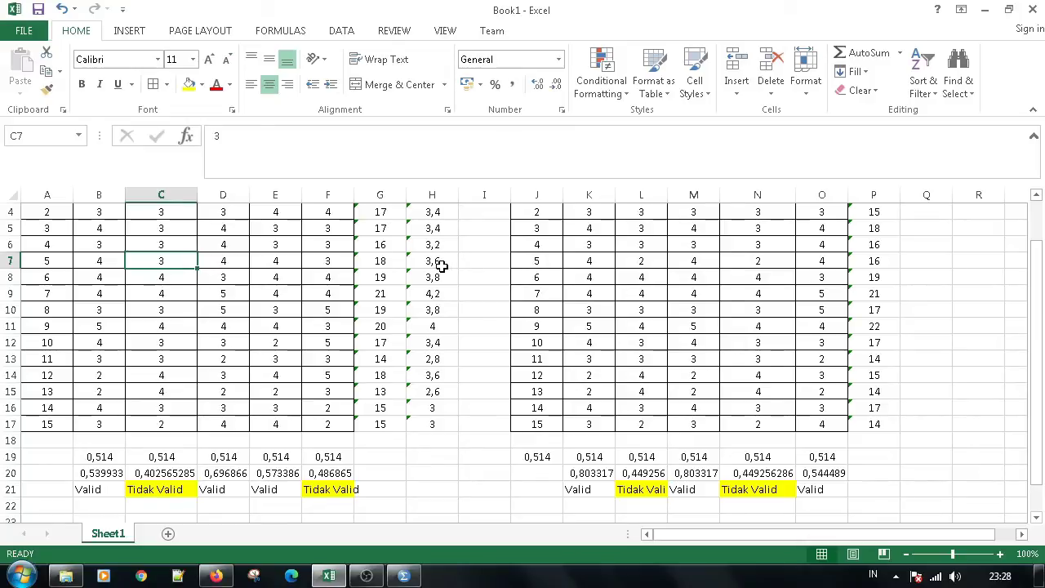
pyautogui.write('4')
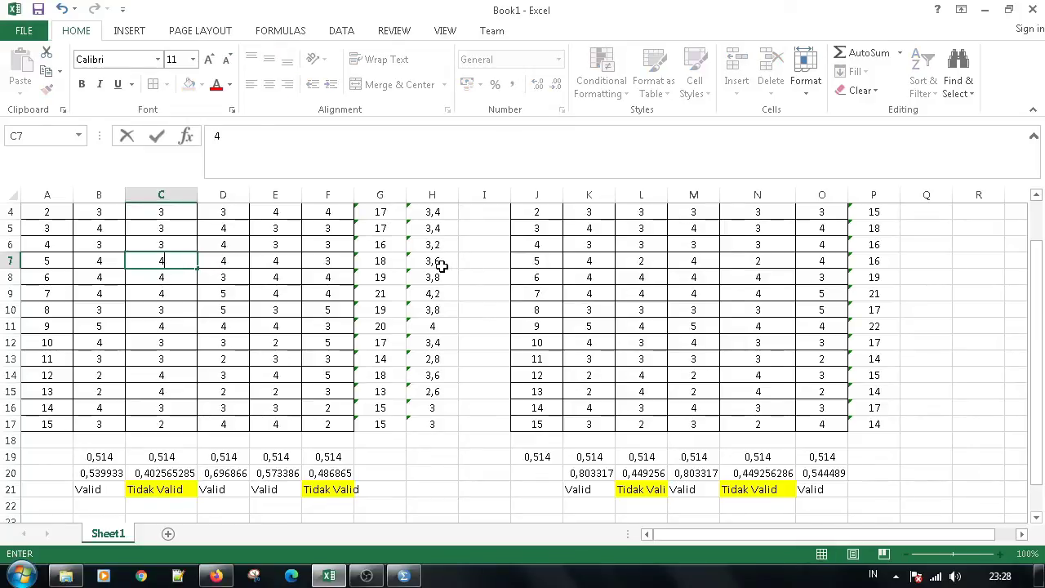
pyautogui.press('Return')
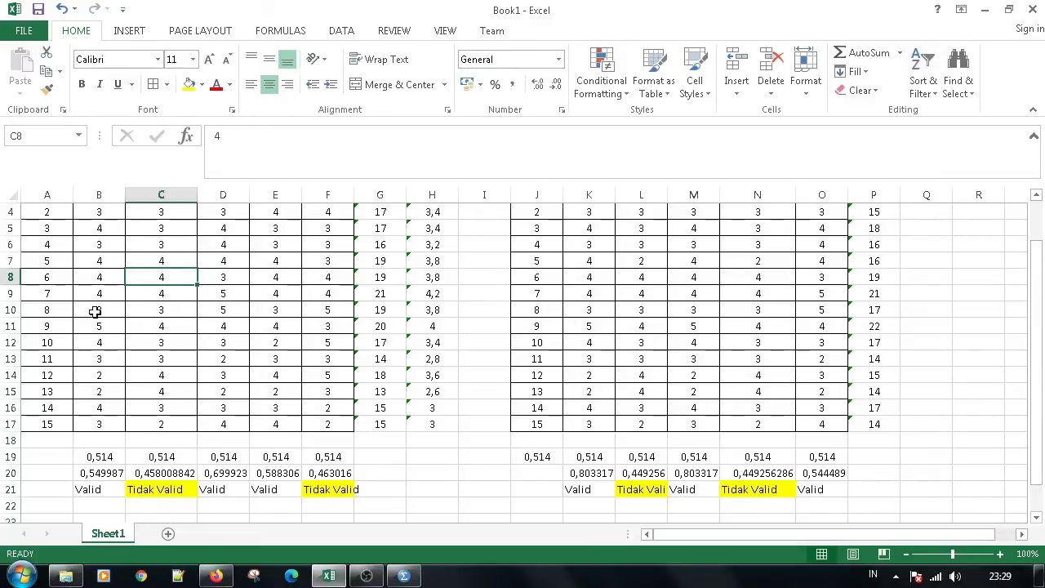
pyautogui.moveTo(96, 311); pyautogui.dragTo(311, 311)
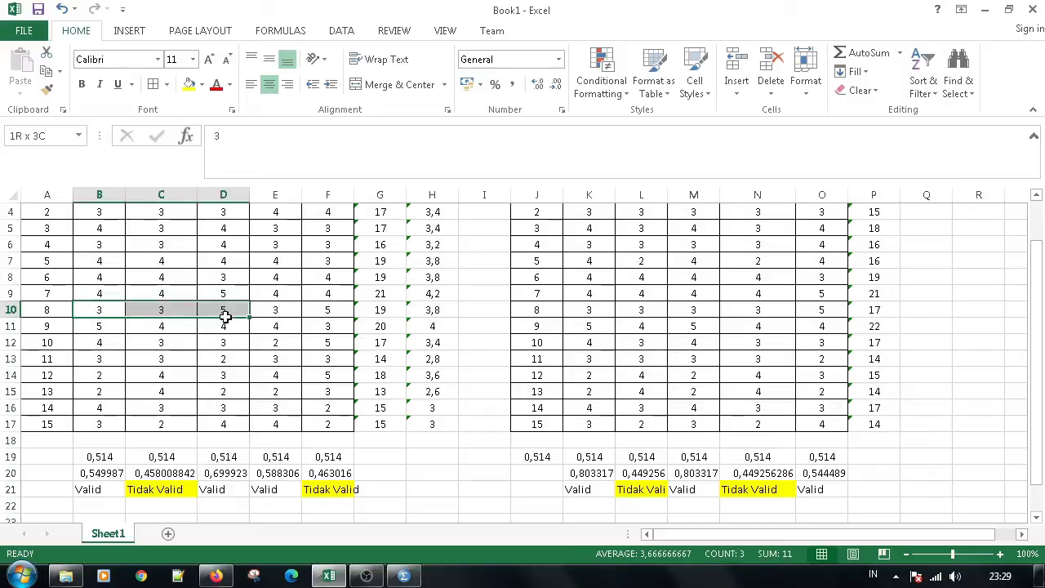
# - Set respondent 8's P5 and P3 scores to 4
pyautogui.click(323, 312)
pyautogui.write('4')
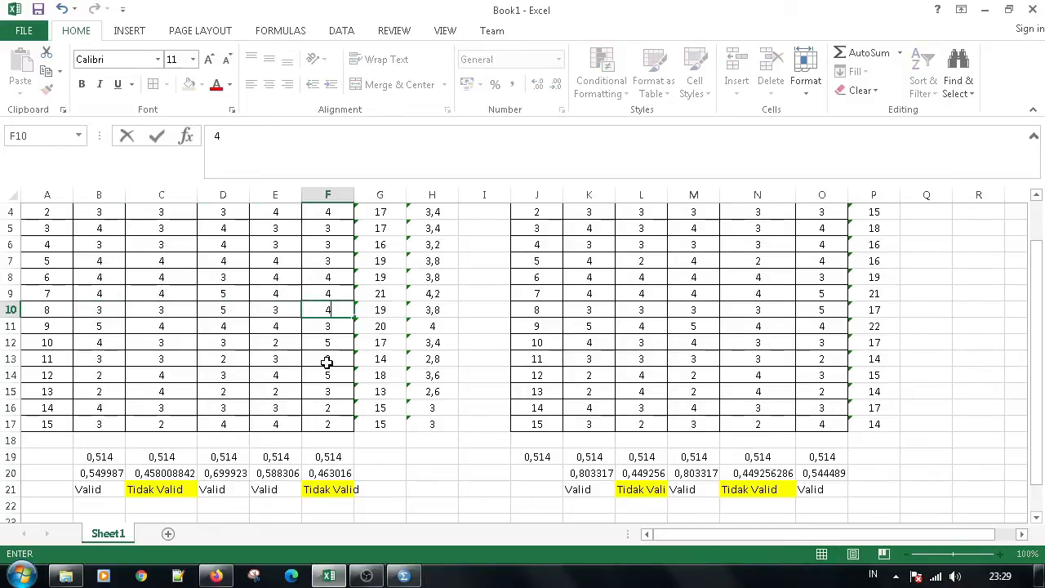
pyautogui.press('Return')
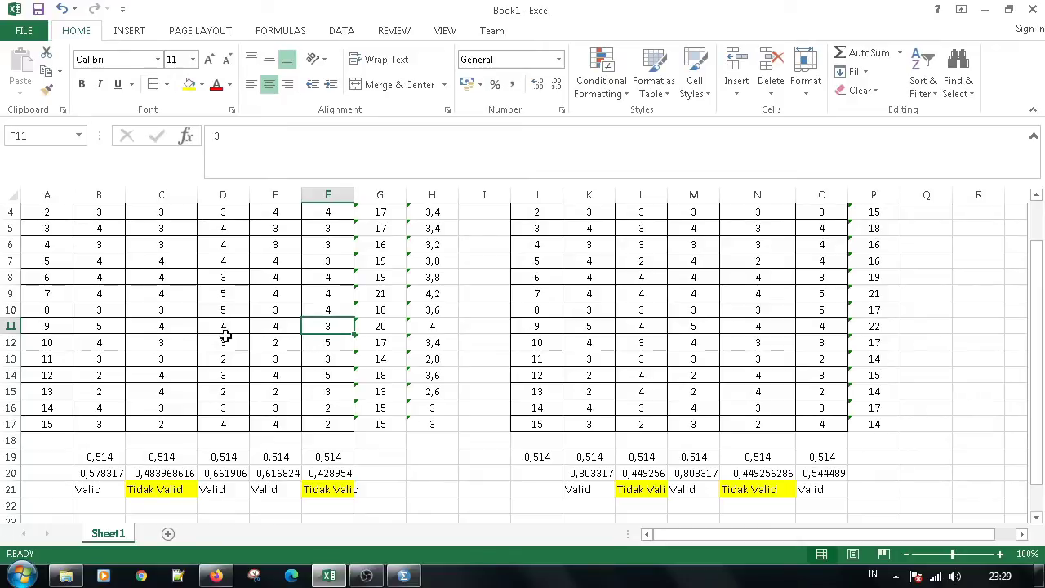
pyautogui.click(228, 311)
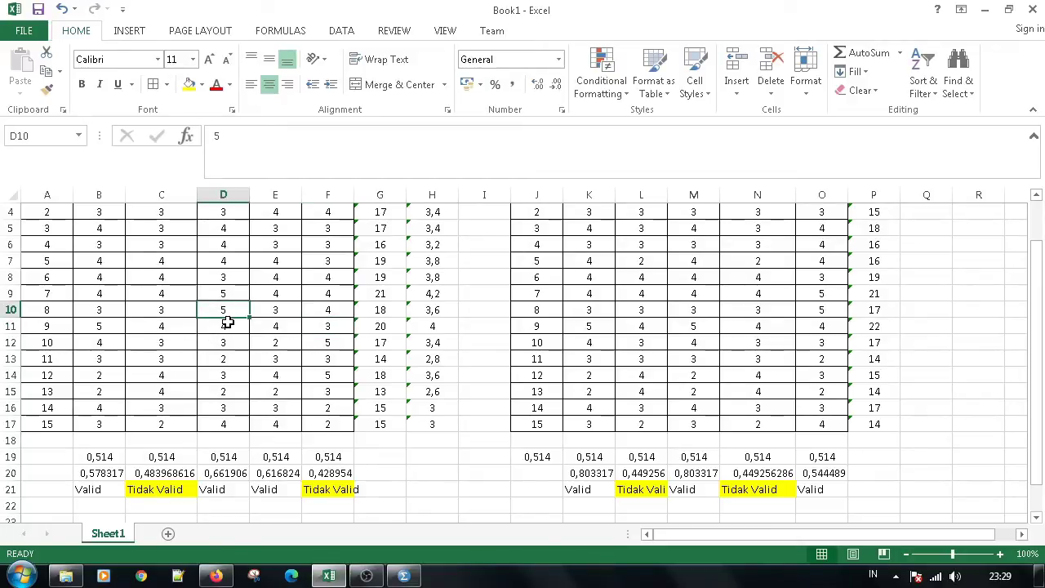
pyautogui.write('4')
pyautogui.press('Return')
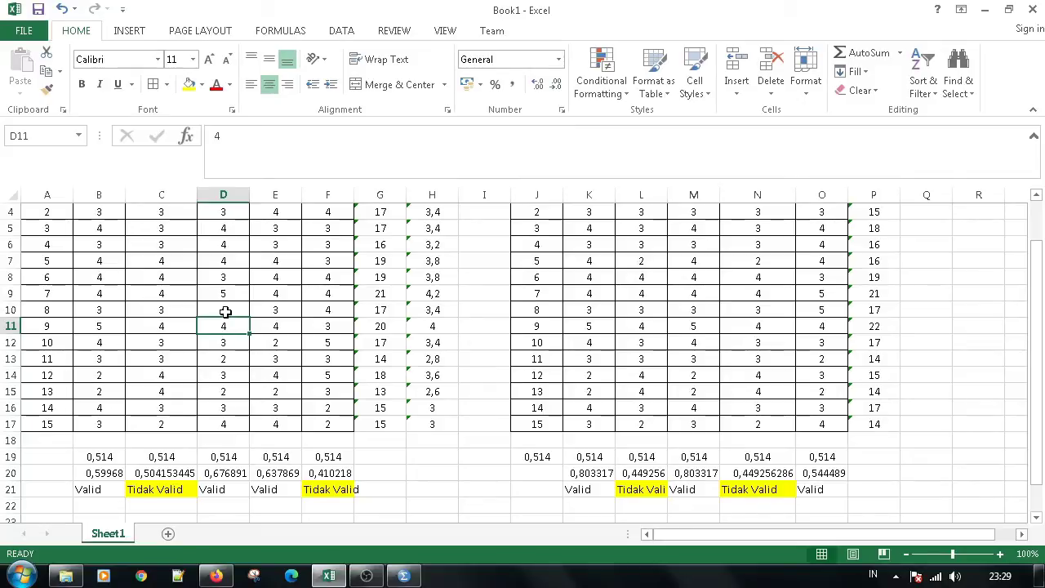
pyautogui.click(225, 312)
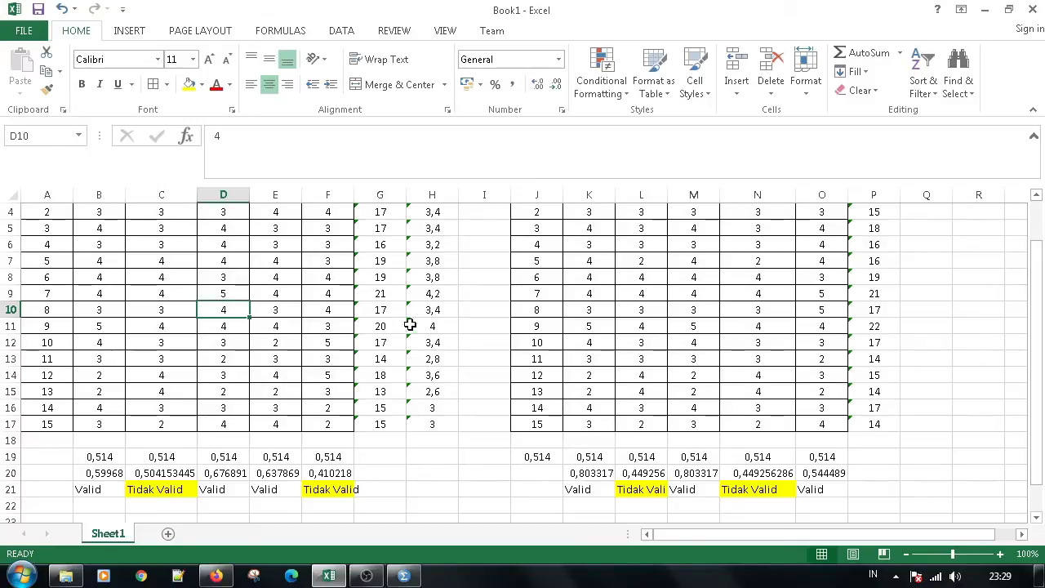
# - Change F11 to 4, E12 to 3 and F12 to 4
pyautogui.click(329, 324)
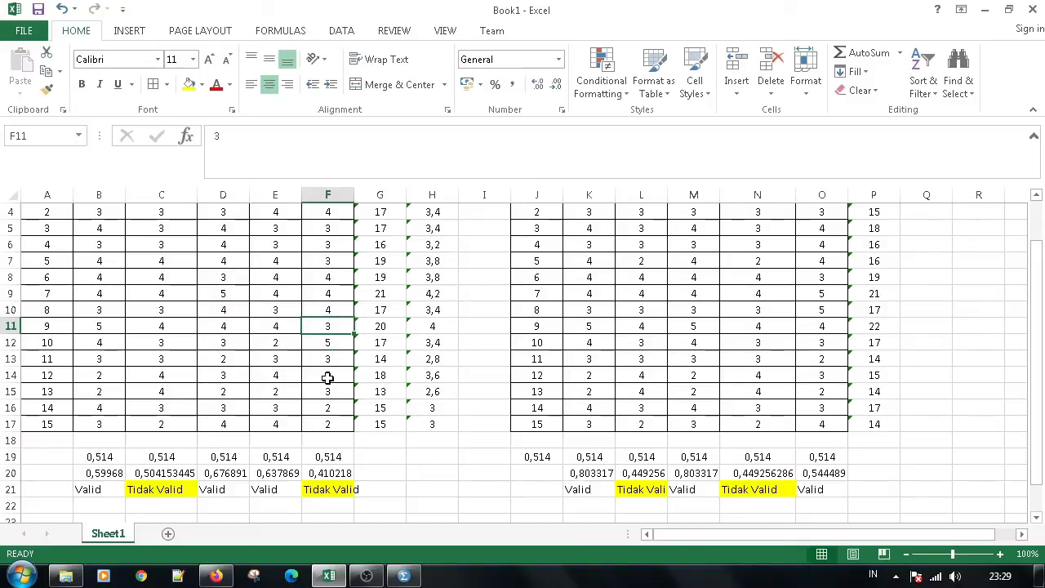
pyautogui.write('4')
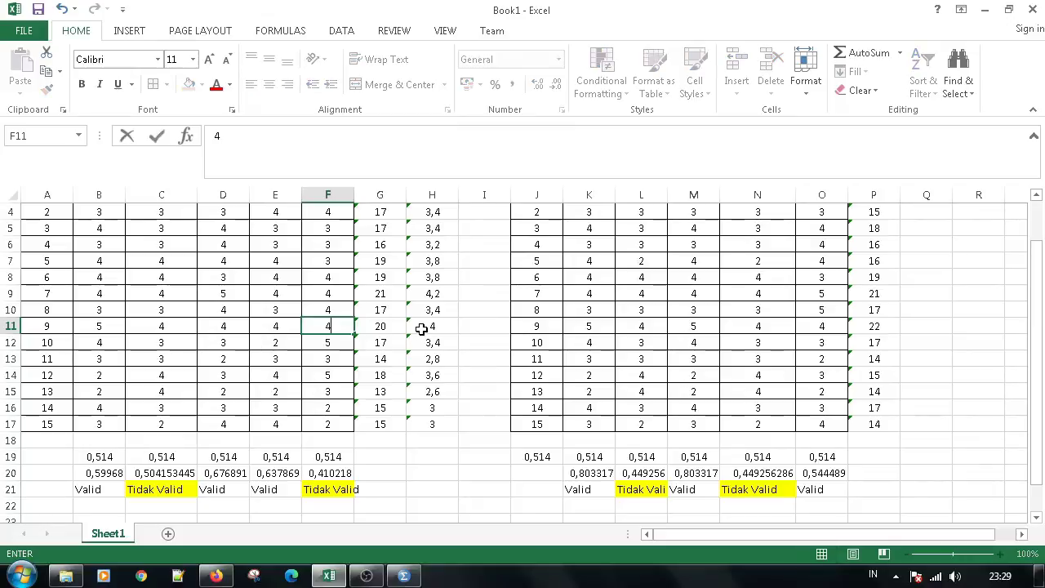
pyautogui.press('Return')
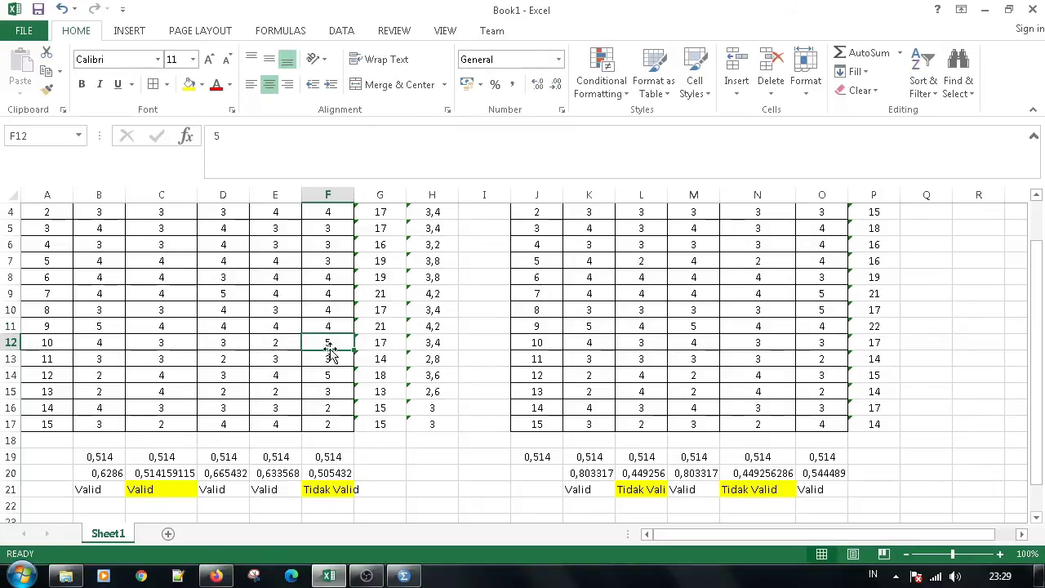
pyautogui.click(269, 338)
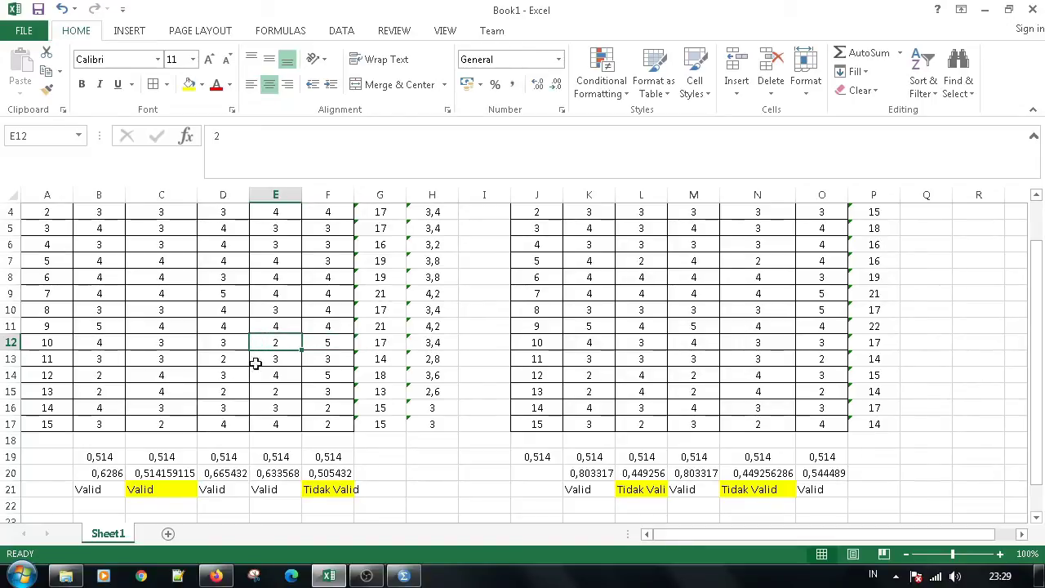
pyautogui.write('3')
pyautogui.click(334, 347)
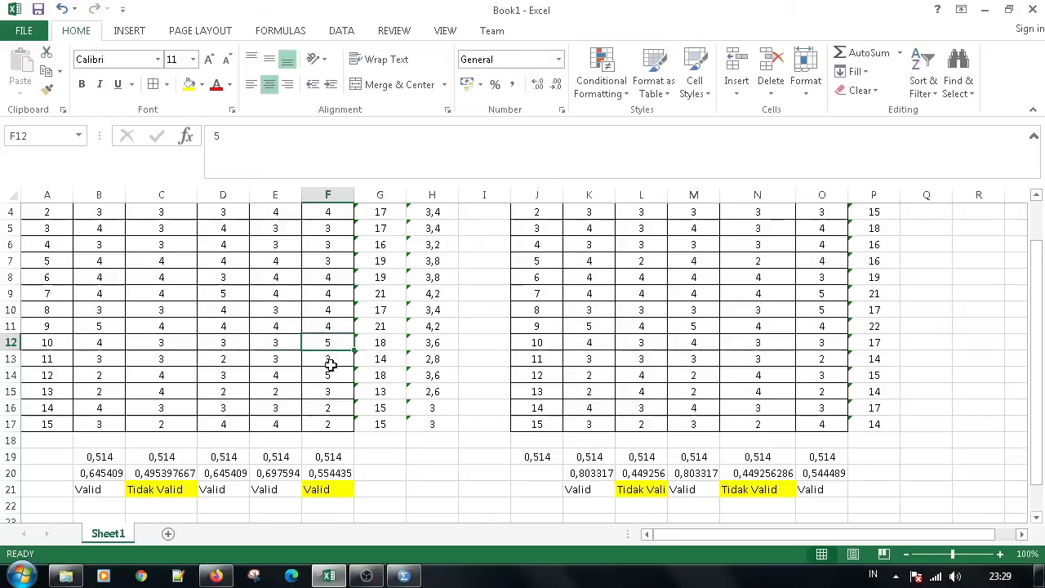
pyautogui.write('4')
pyautogui.press('Return')
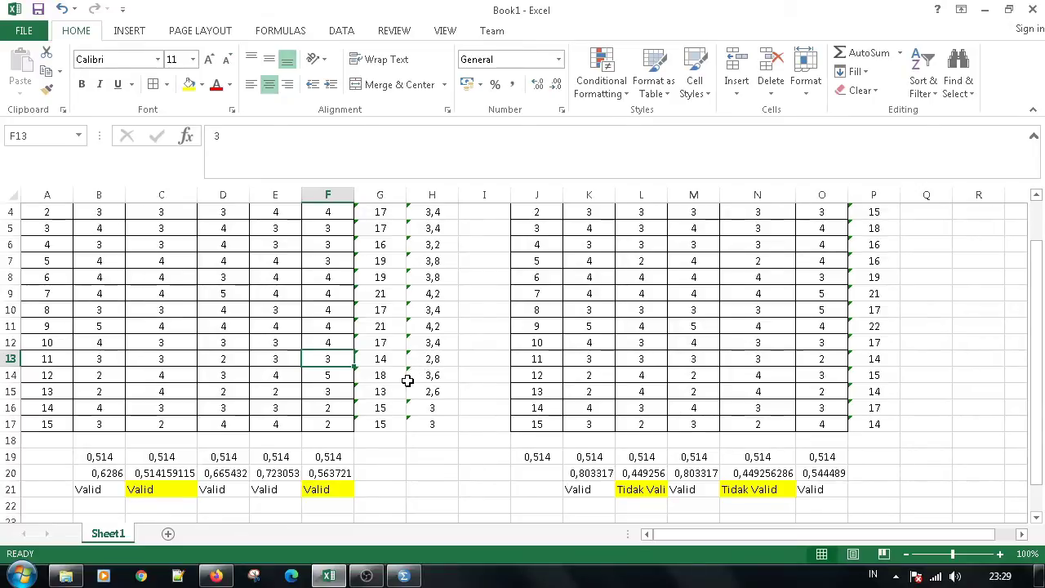
# - Change the score in F13 to 2
pyautogui.press('Left')
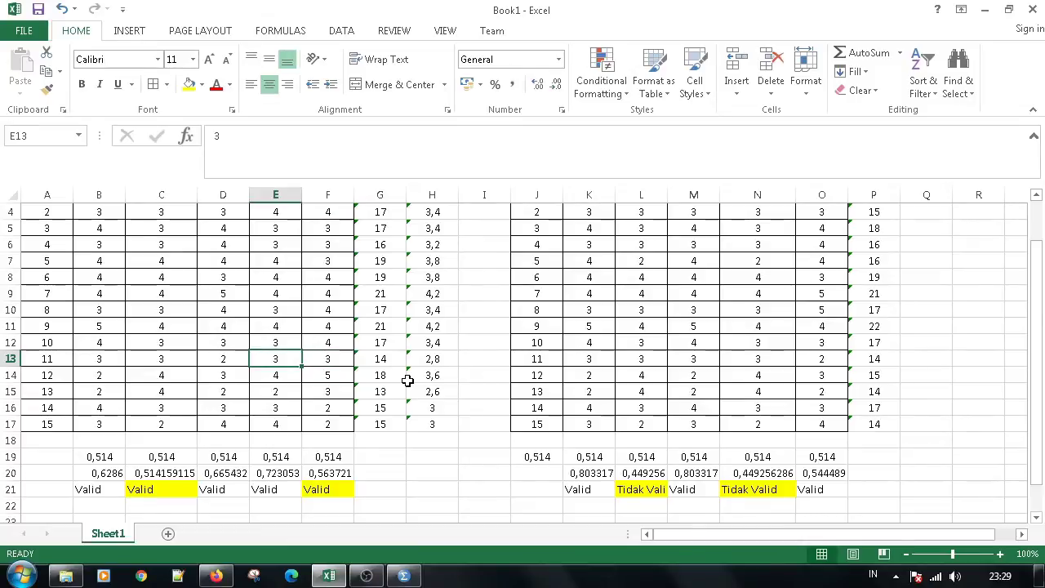
pyautogui.press('Left')
pyautogui.press('Left')
pyautogui.press('Right')
pyautogui.press('Right')
pyautogui.press('Right')
pyautogui.write('2')
pyautogui.press('Left')
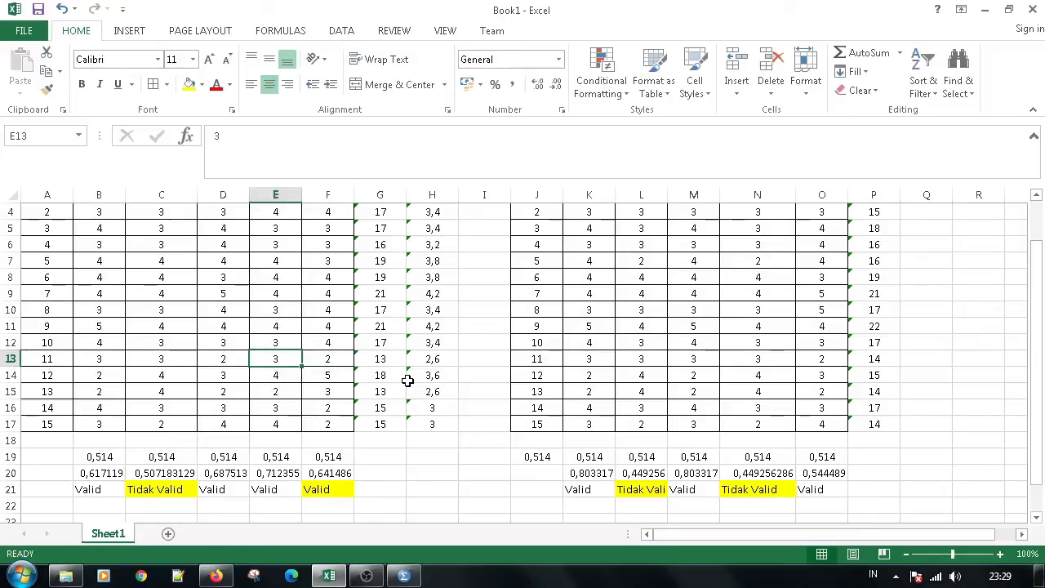
pyautogui.press('Right')
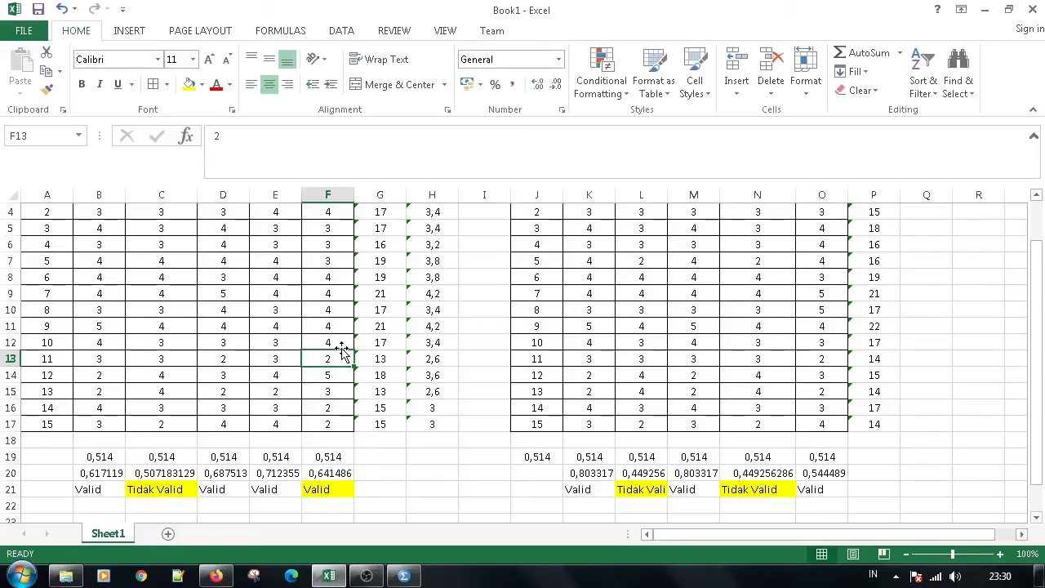
pyautogui.press('Left')
pyautogui.press('Left')
pyautogui.press('Left')
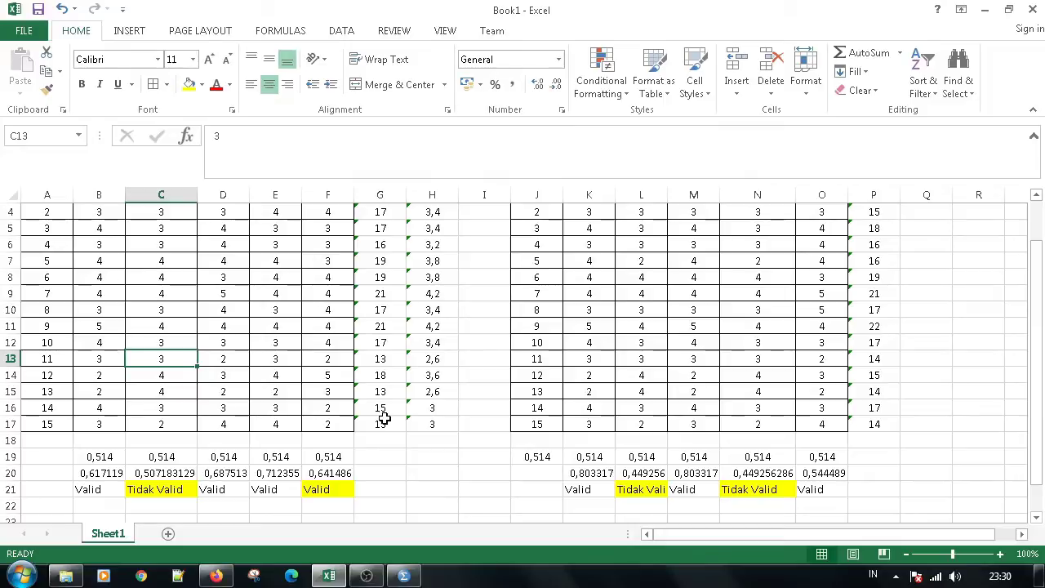
# - Change C17 to 3 and C15 to 2, reviewing the row 14 and 15 averages
pyautogui.click(433, 378)
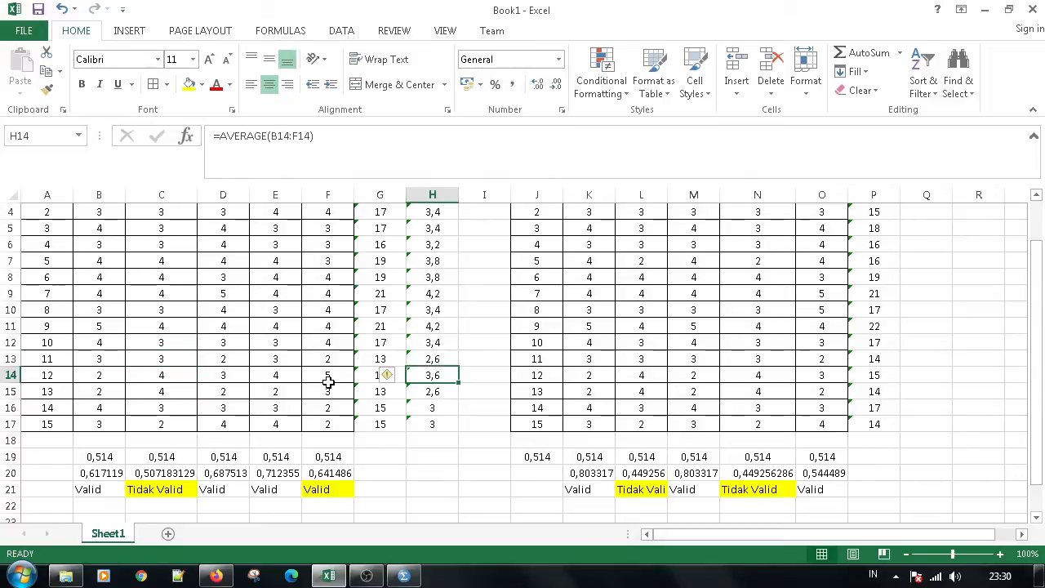
pyautogui.click(104, 375)
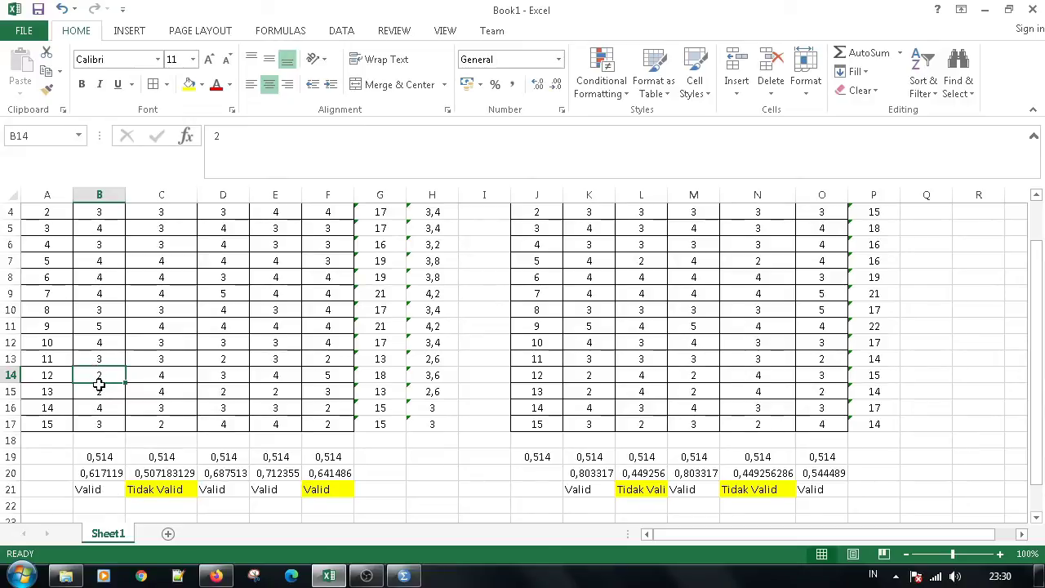
pyautogui.click(168, 422)
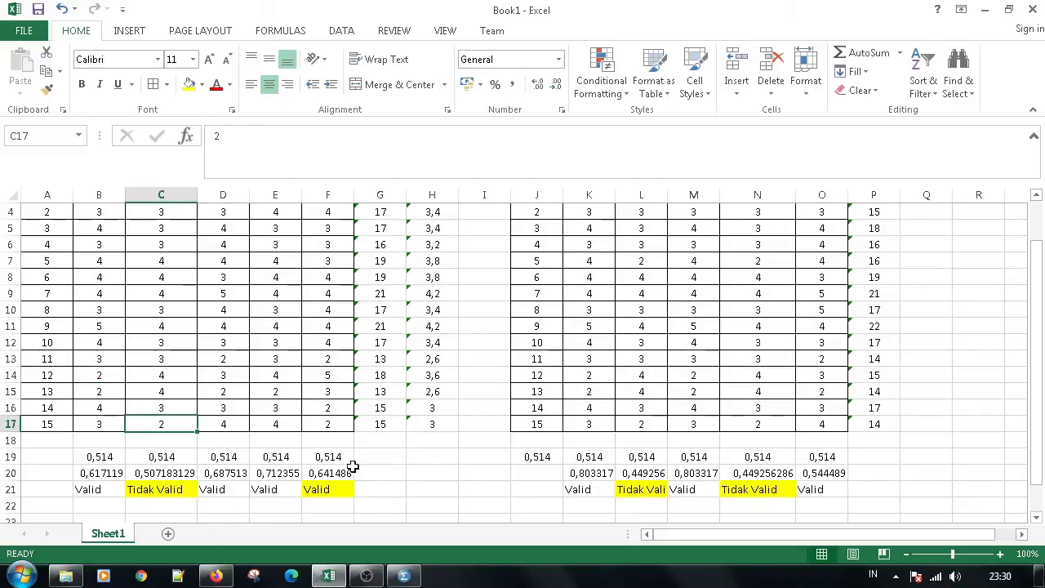
pyautogui.write('3')
pyautogui.press('Tab')
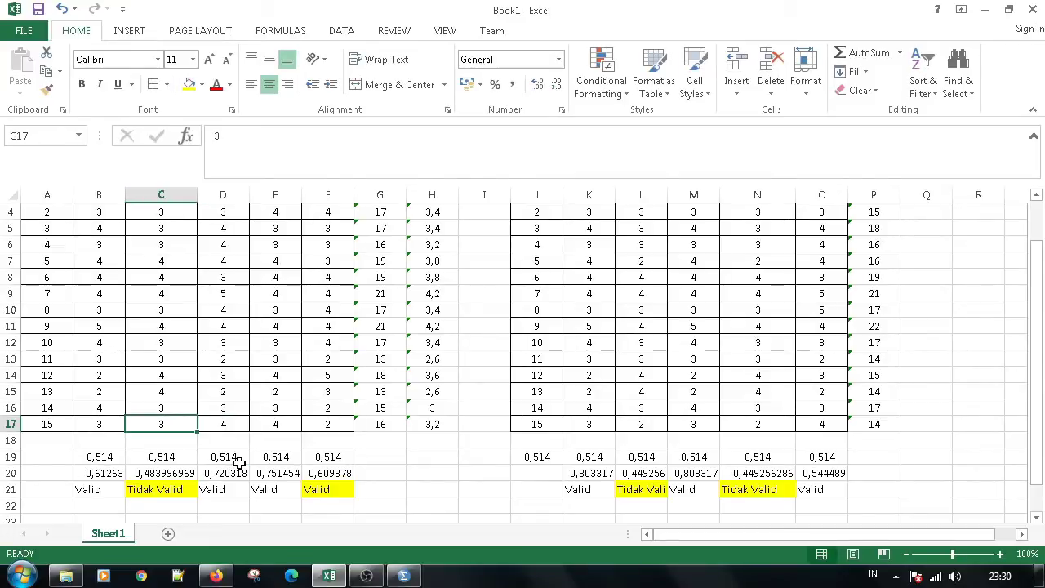
pyautogui.press('Up')
pyautogui.press('Up')
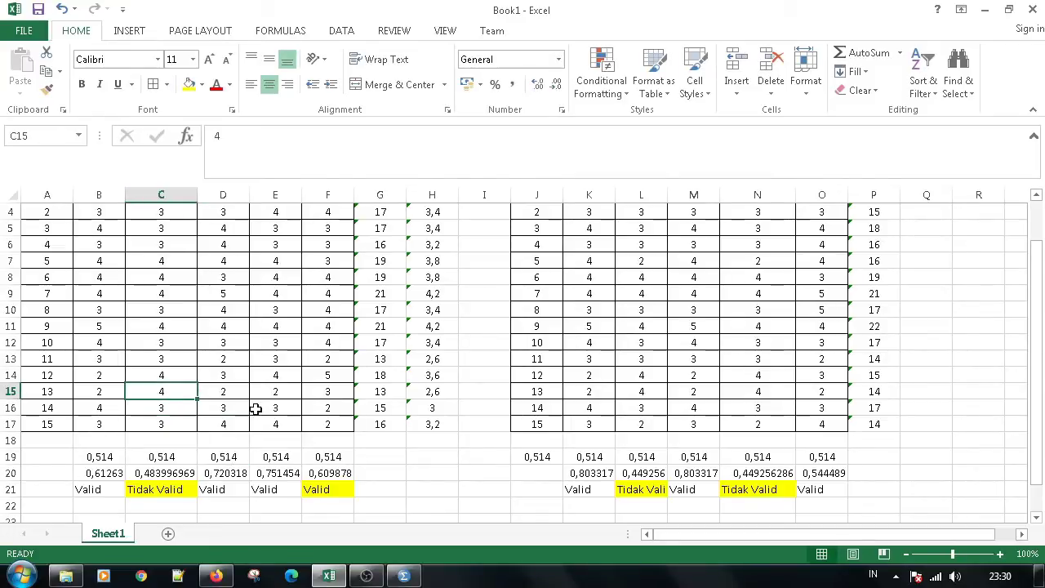
pyautogui.write('2')
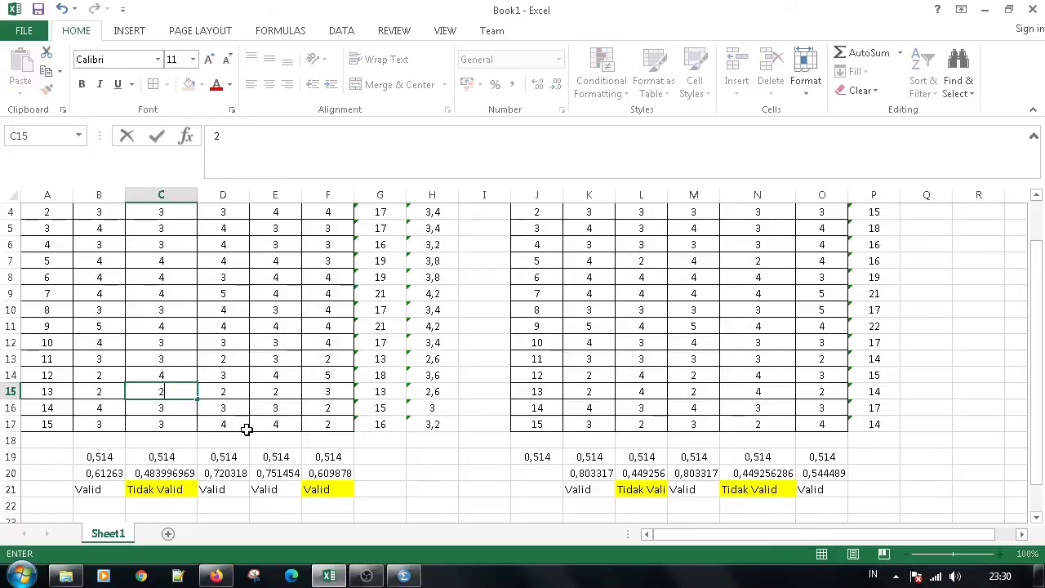
pyautogui.press('Return')
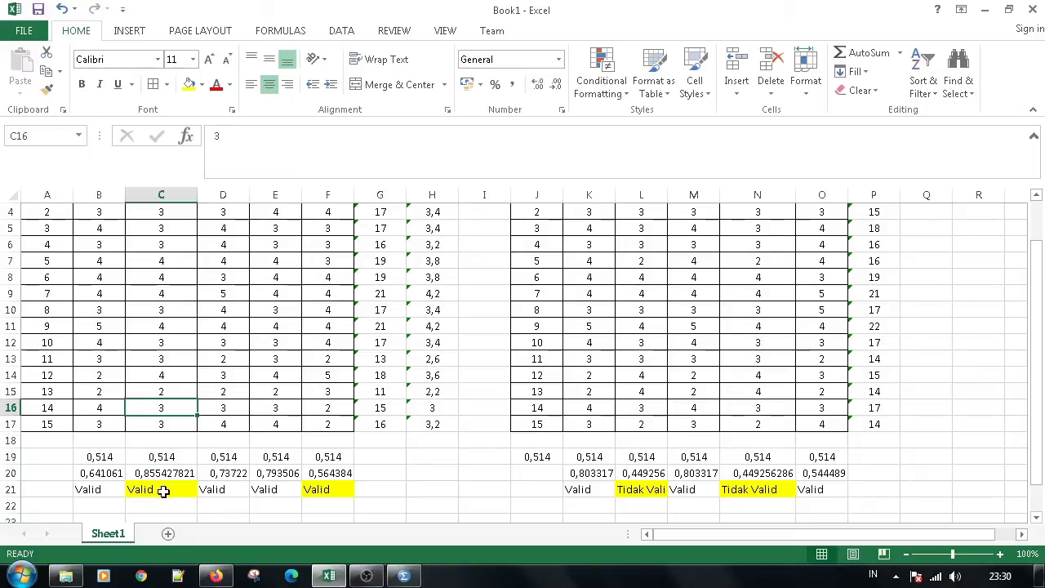
pyautogui.click(160, 394)
pyautogui.click(430, 395)
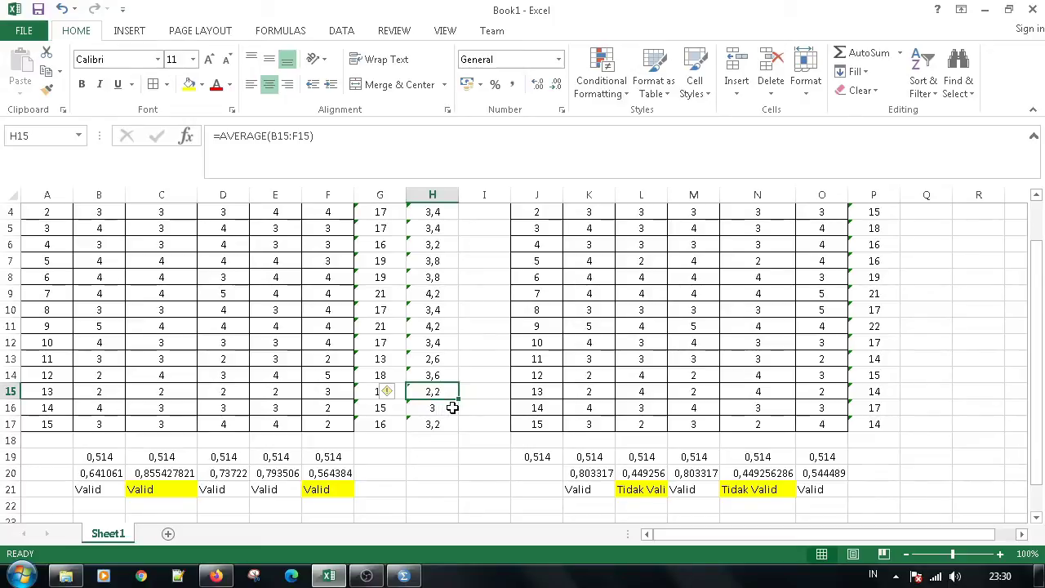
pyautogui.click(452, 407)
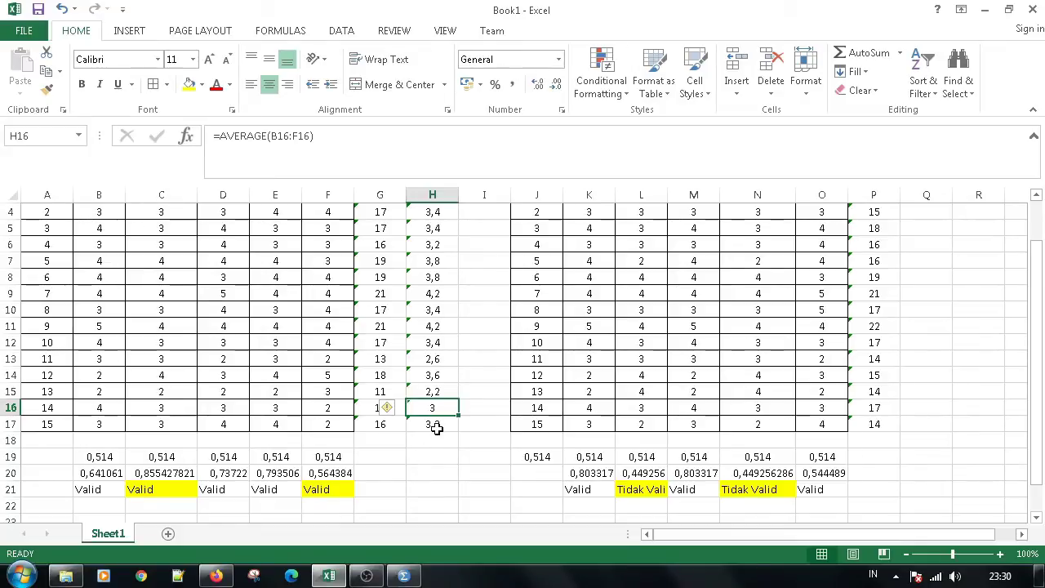
pyautogui.click(439, 360)
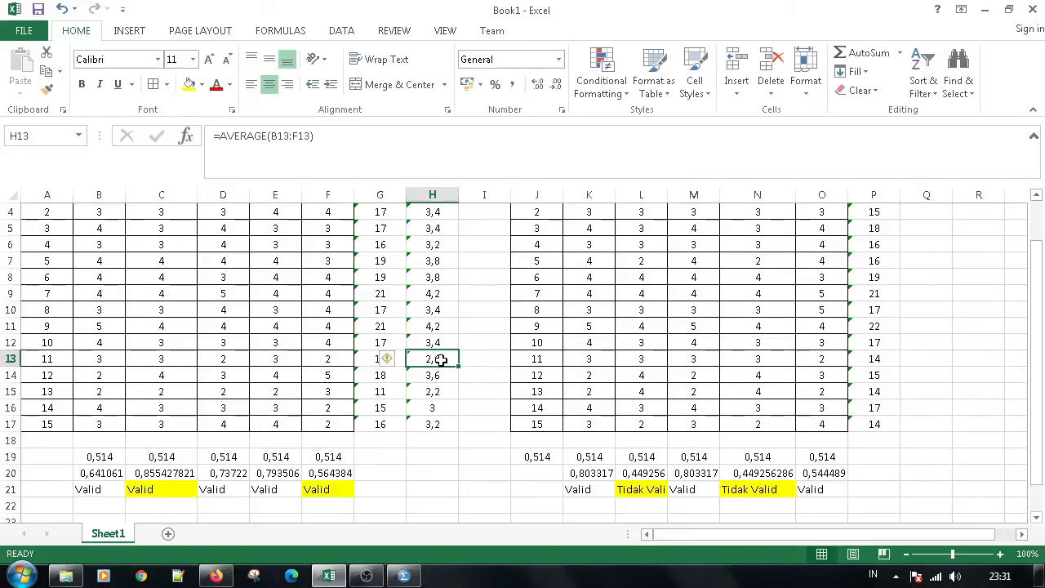
pyautogui.click(434, 344)
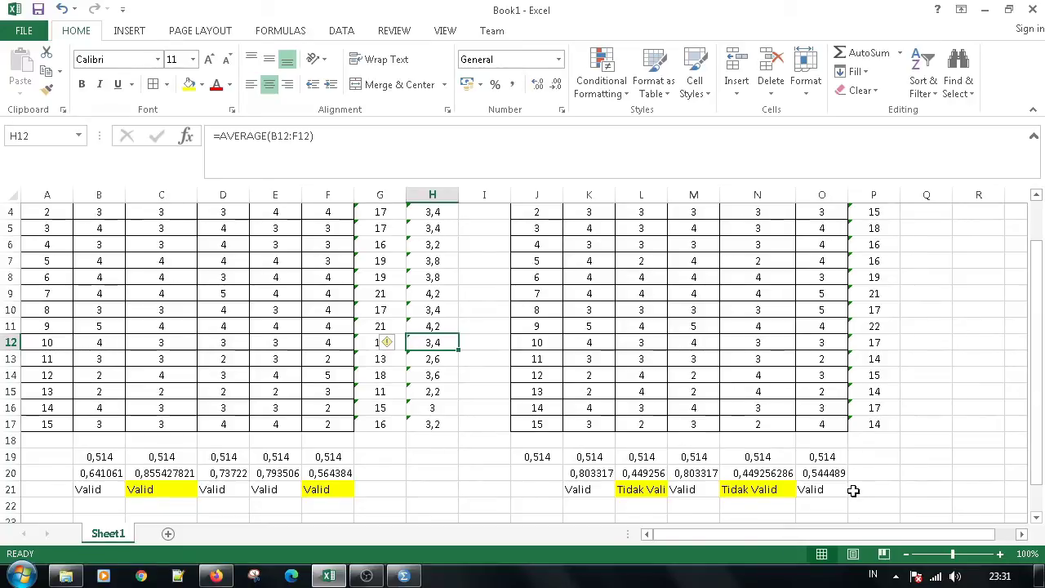
pyautogui.click(769, 491)
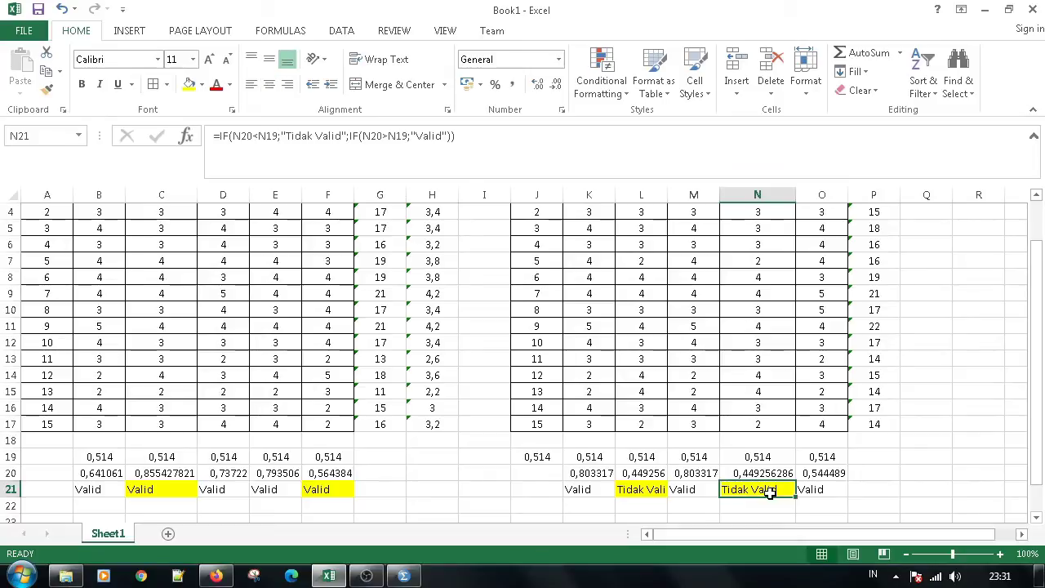
pyautogui.click(652, 492)
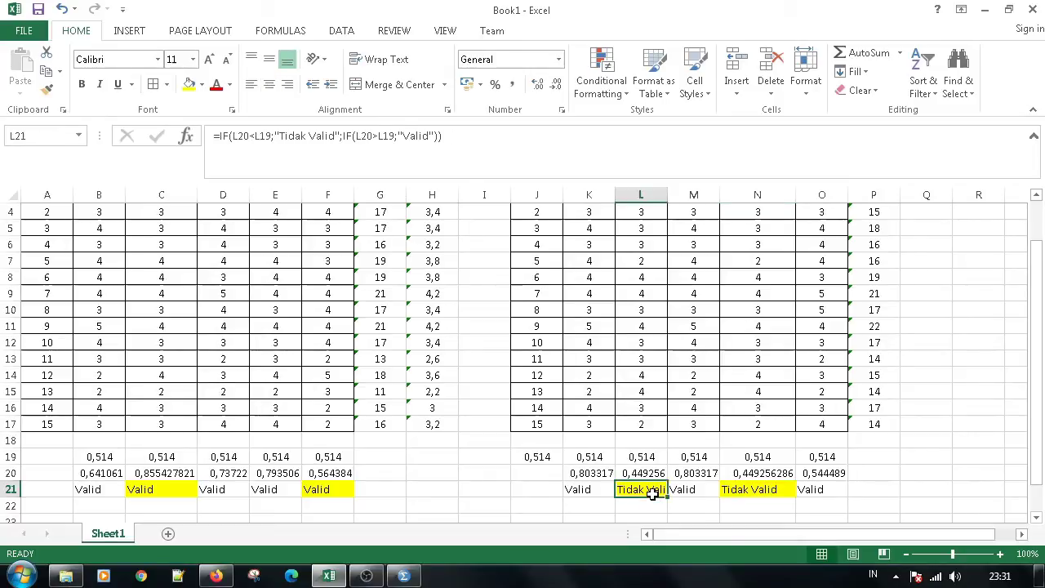
pyautogui.scroll(1, 906, 441)
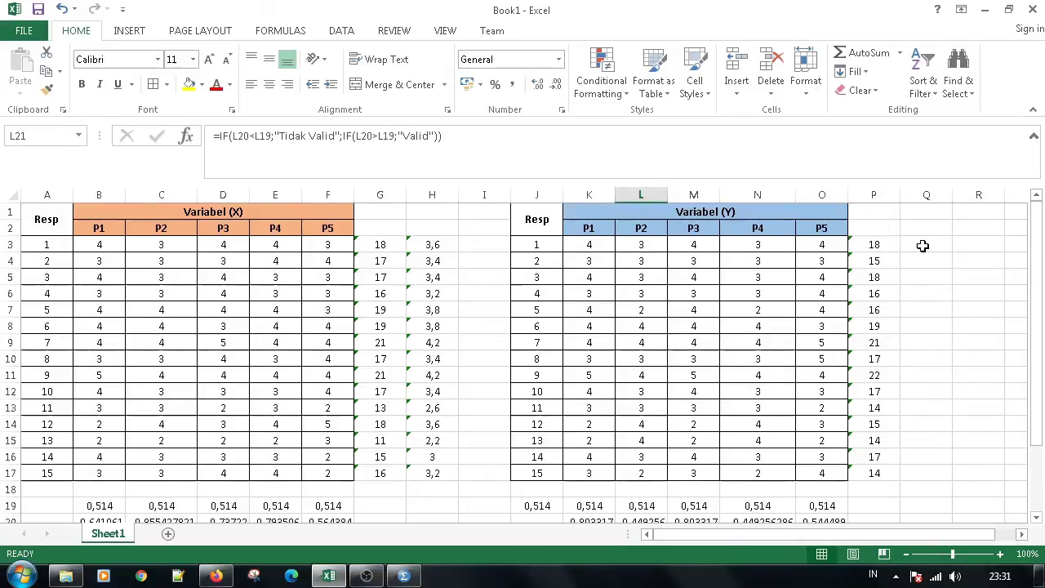
pyautogui.click(923, 245)
pyautogui.write('=aver')
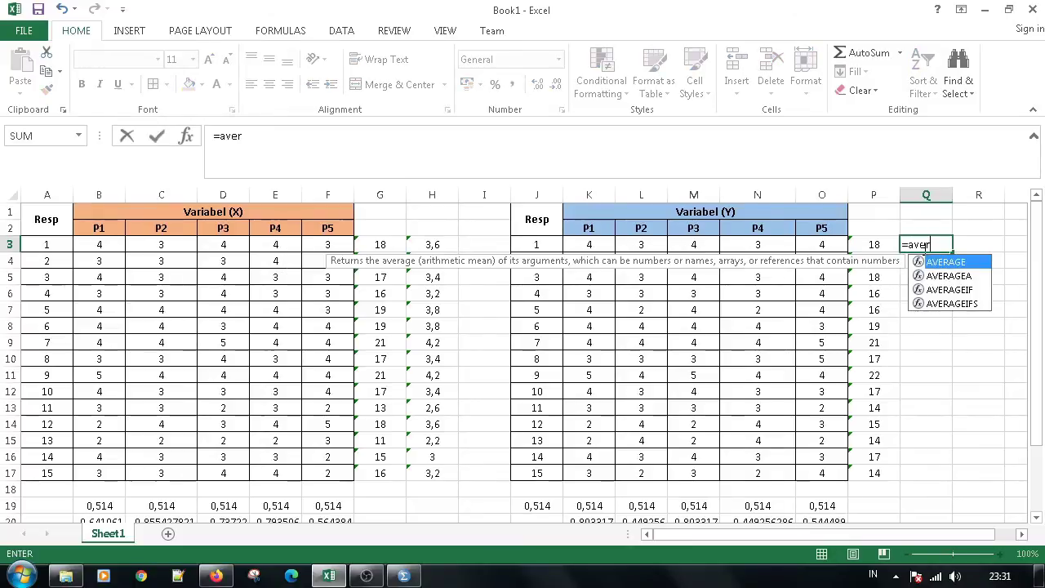
pyautogui.write('age')
pyautogui.doubleClick(940, 265)
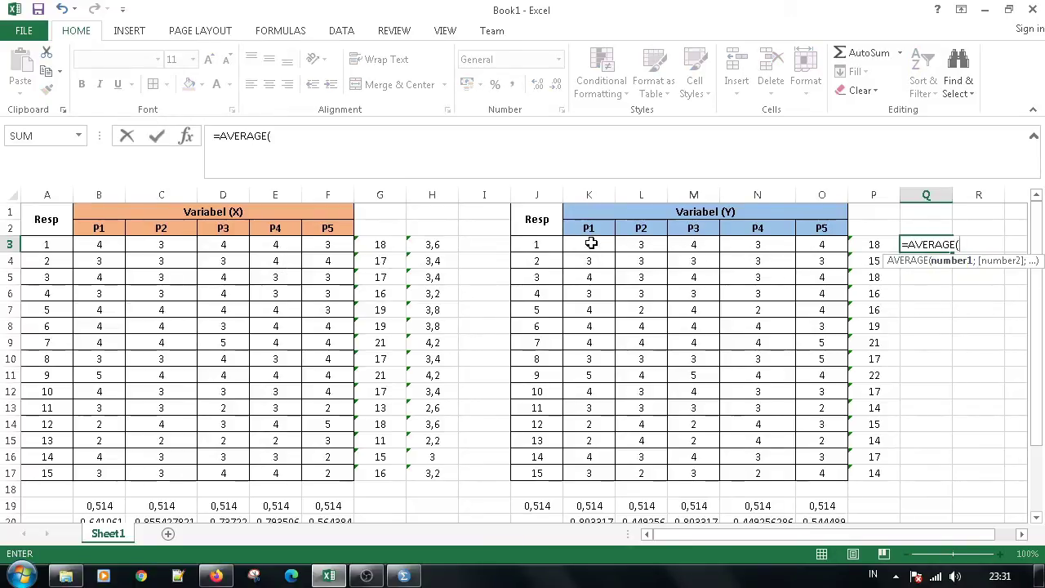
pyautogui.moveTo(591, 243); pyautogui.dragTo(817, 244)
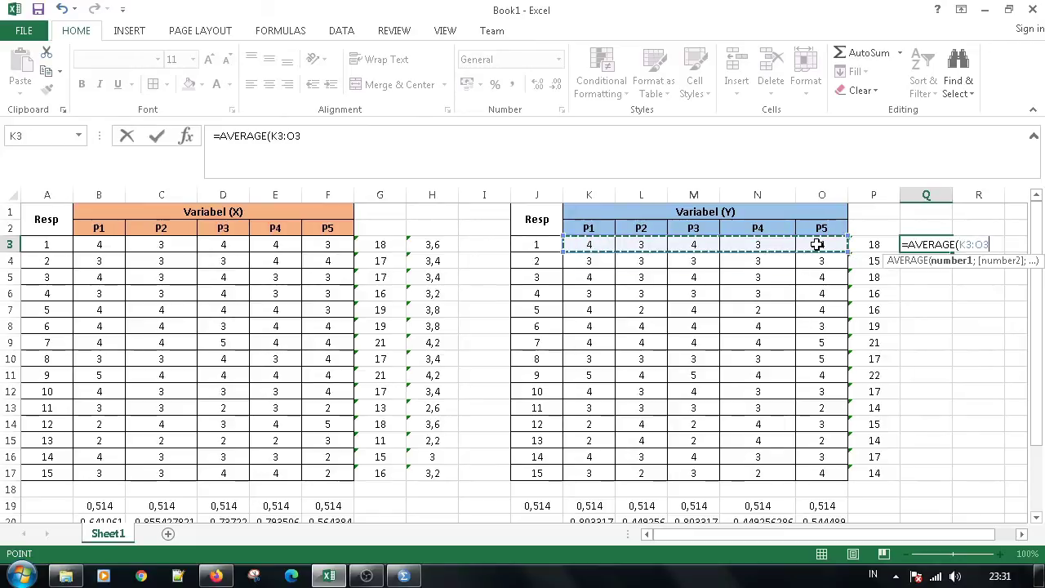
pyautogui.press('Return')
pyautogui.click(939, 245)
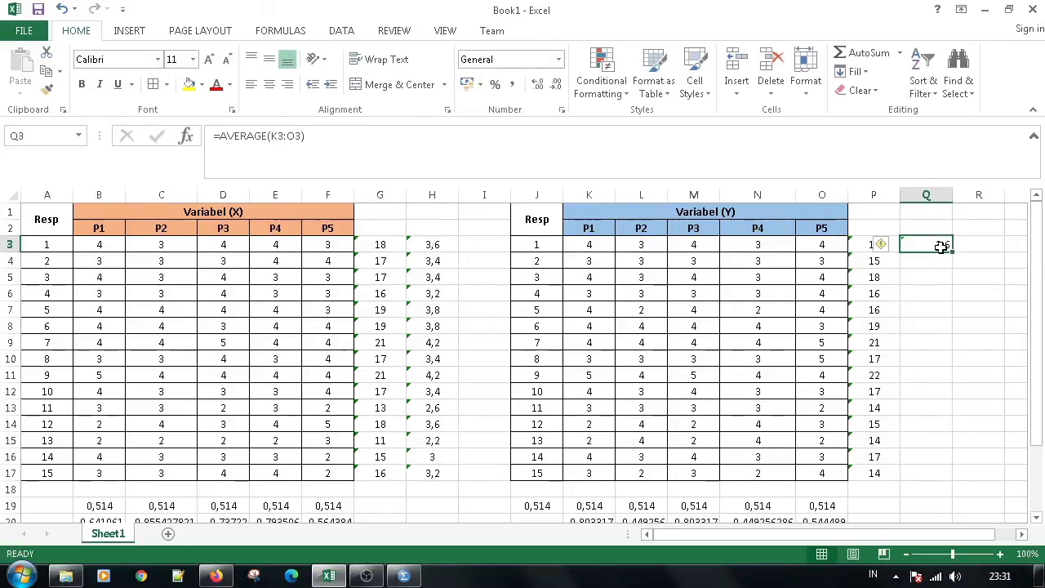
pyautogui.moveTo(952, 252); pyautogui.dragTo(949, 480)
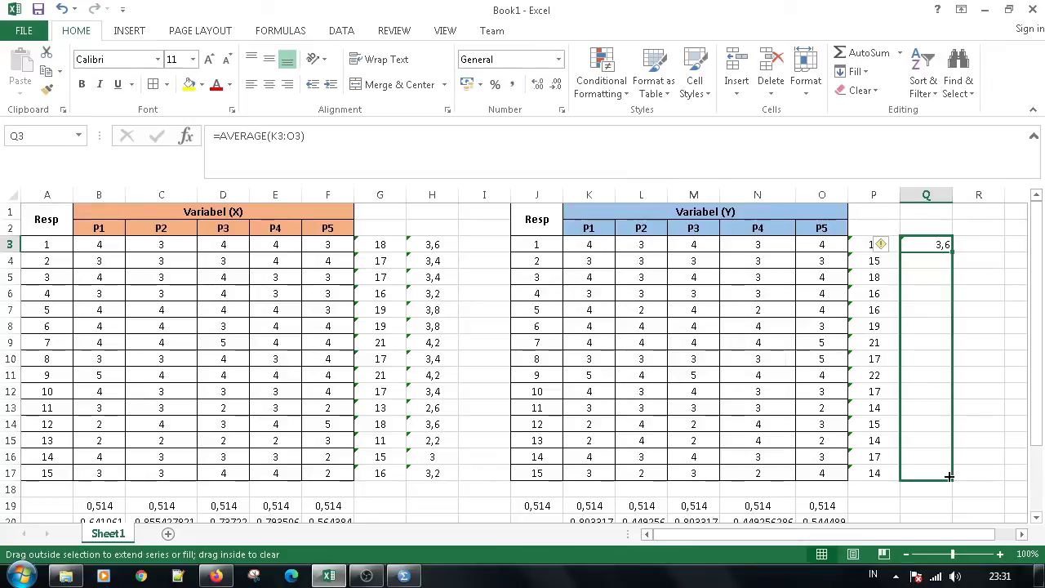
pyautogui.click(942, 503)
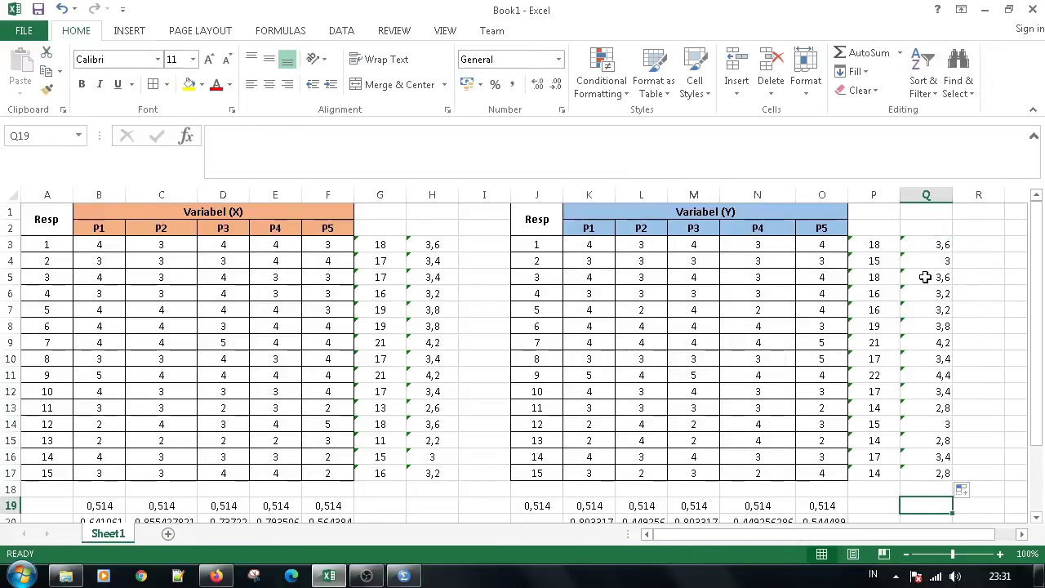
pyautogui.click(933, 244)
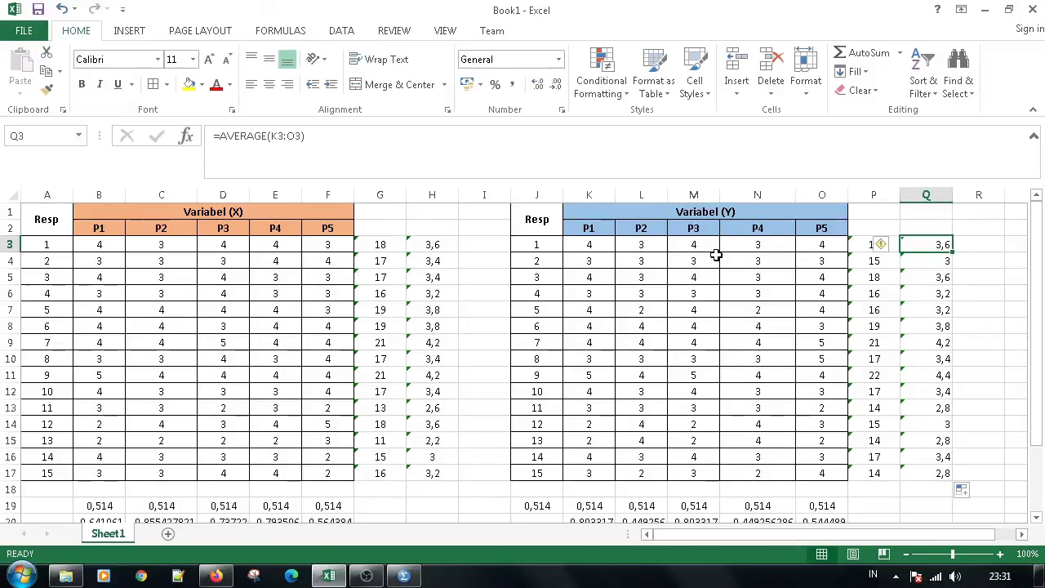
pyautogui.click(939, 260)
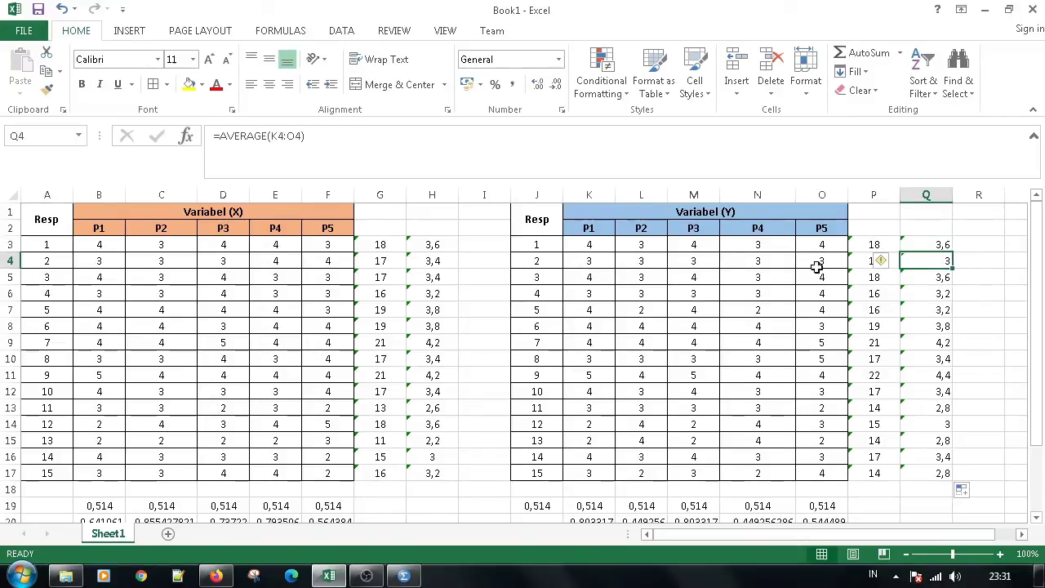
pyautogui.click(918, 279)
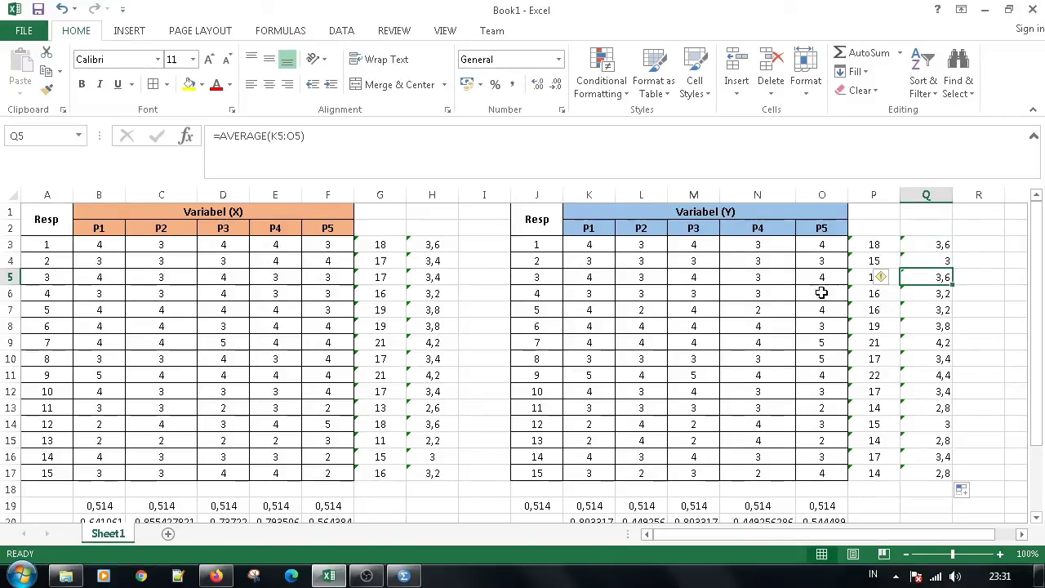
pyautogui.click(926, 294)
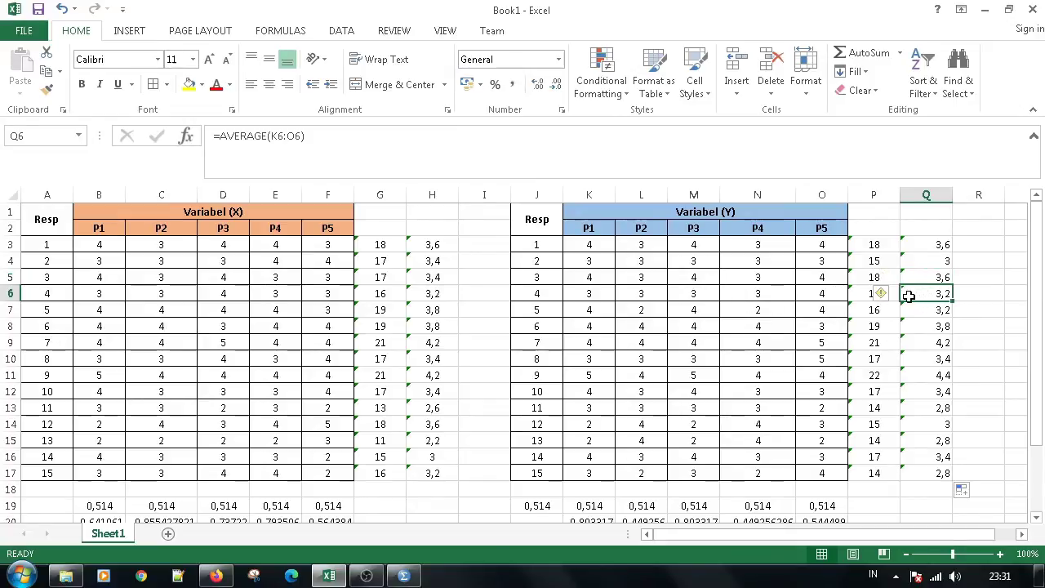
pyautogui.click(941, 312)
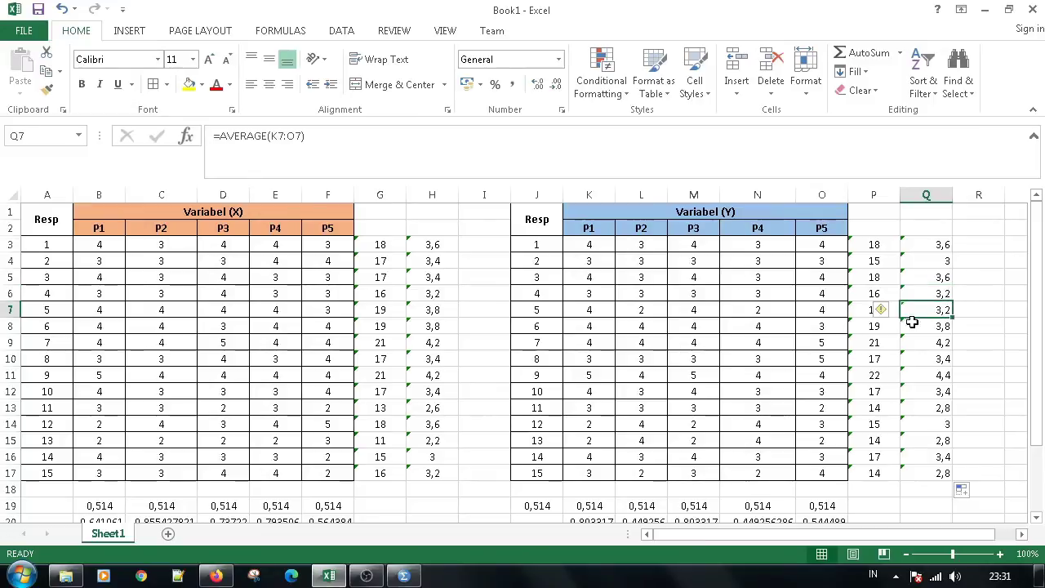
# - In the Y table, set respondent 5's P2 and P4 scores (L7, N7) to 3
pyautogui.click(758, 313)
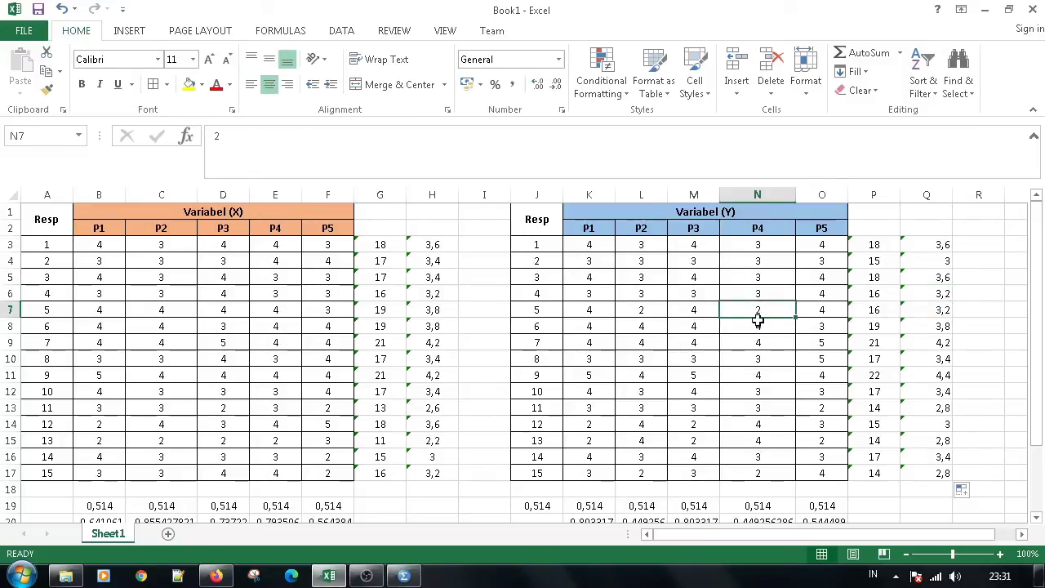
pyautogui.scroll(-1, 752, 499)
pyautogui.scroll(1, 751, 498)
pyautogui.click(641, 310)
pyautogui.scroll(-1, 640, 358)
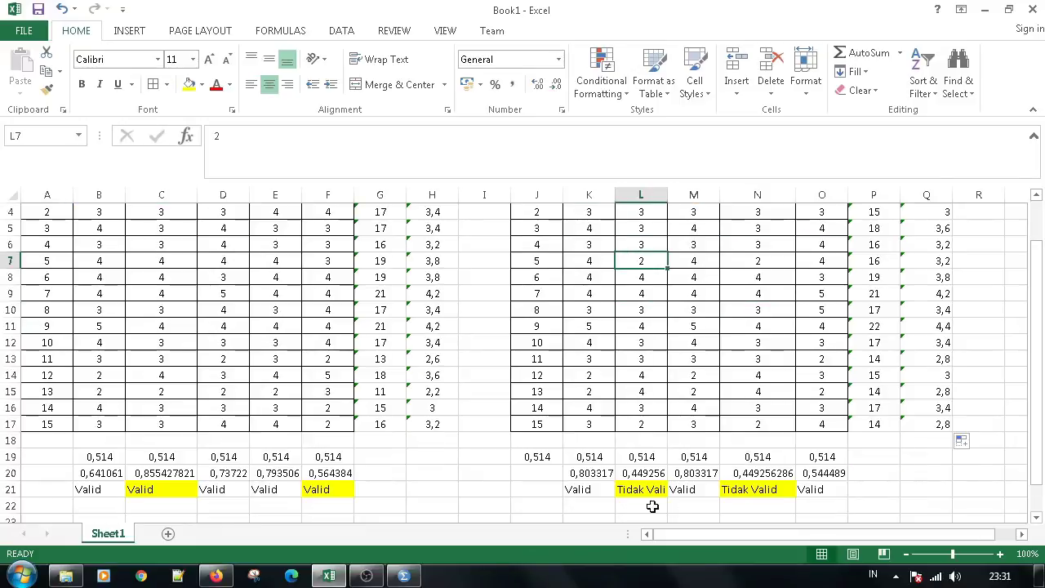
pyautogui.scroll(1, 651, 495)
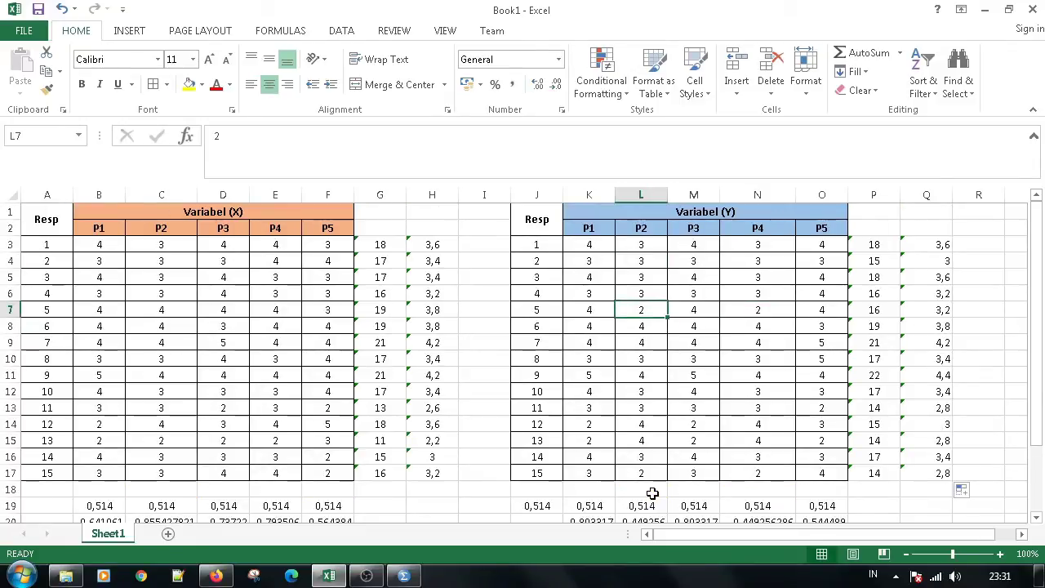
pyautogui.write('3')
pyautogui.press('Tab')
pyautogui.press('Tab')
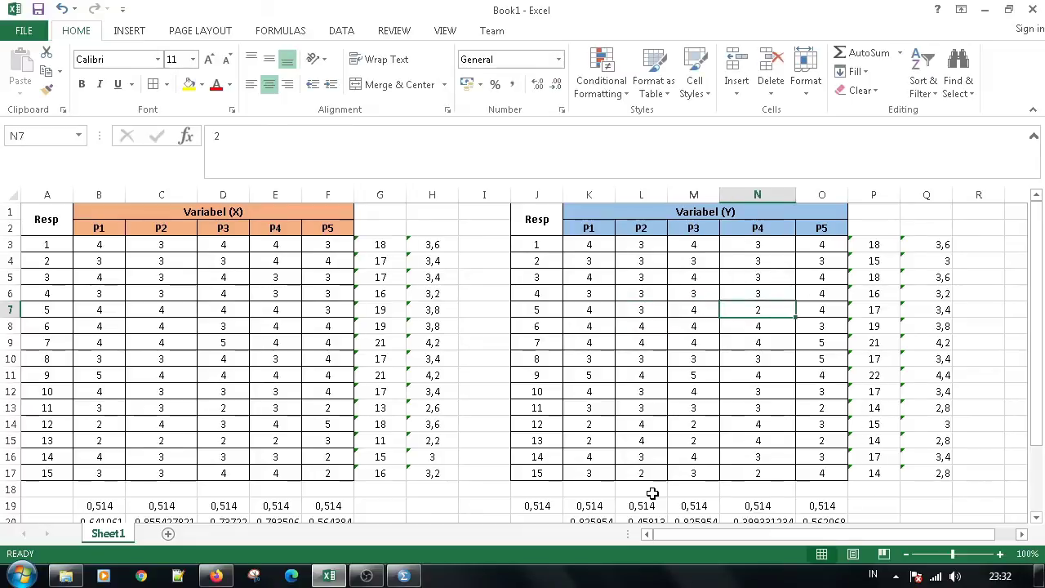
pyautogui.write('3')
pyautogui.press('Left')
pyautogui.press('Right')
pyautogui.scroll(-1, 653, 493)
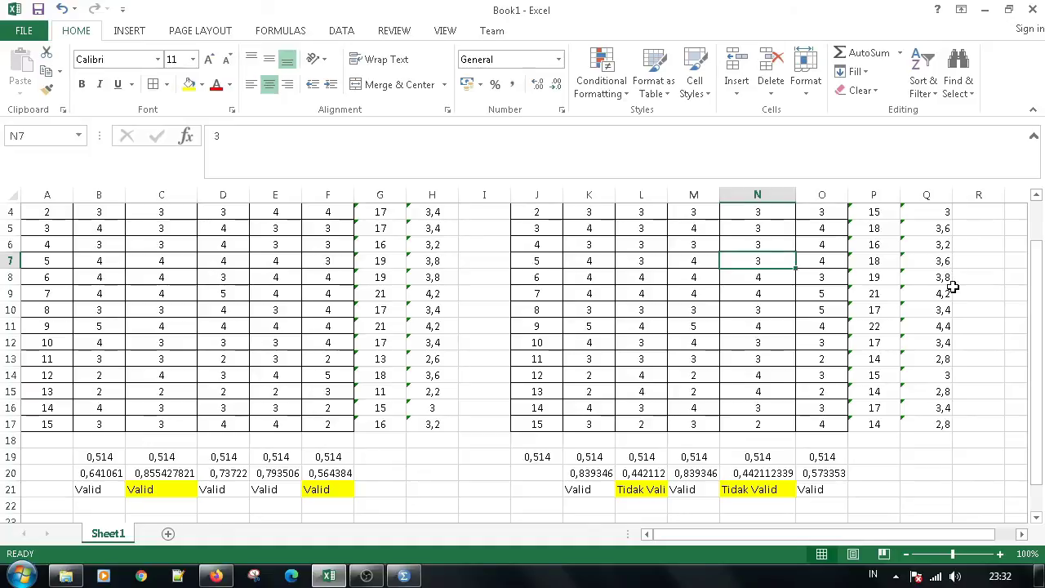
# - Try 3 for respondent 6's P4 score, then restore it to 4
pyautogui.click(768, 278)
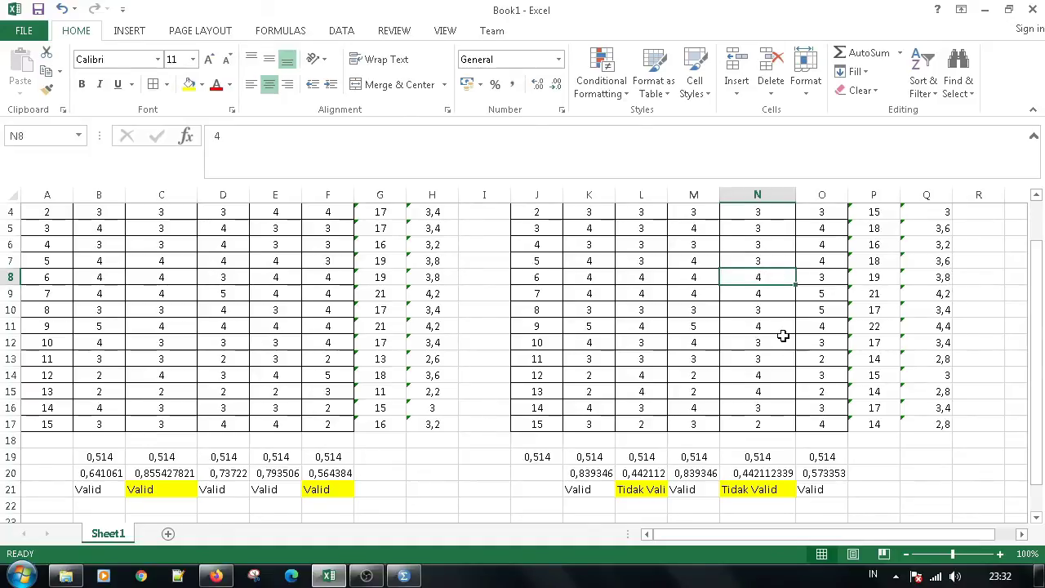
pyautogui.write('3')
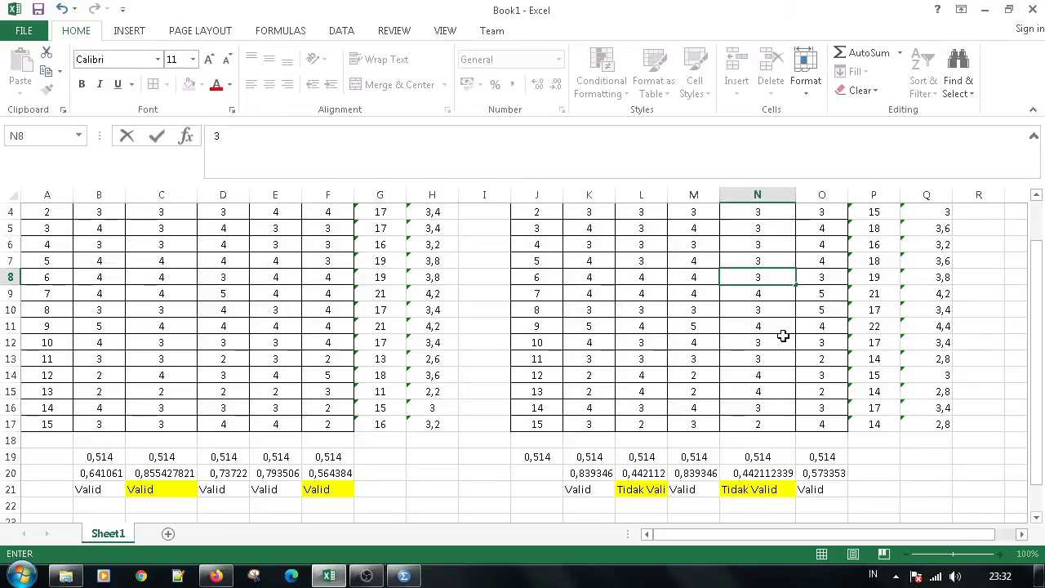
pyautogui.press('Return')
pyautogui.press('Up')
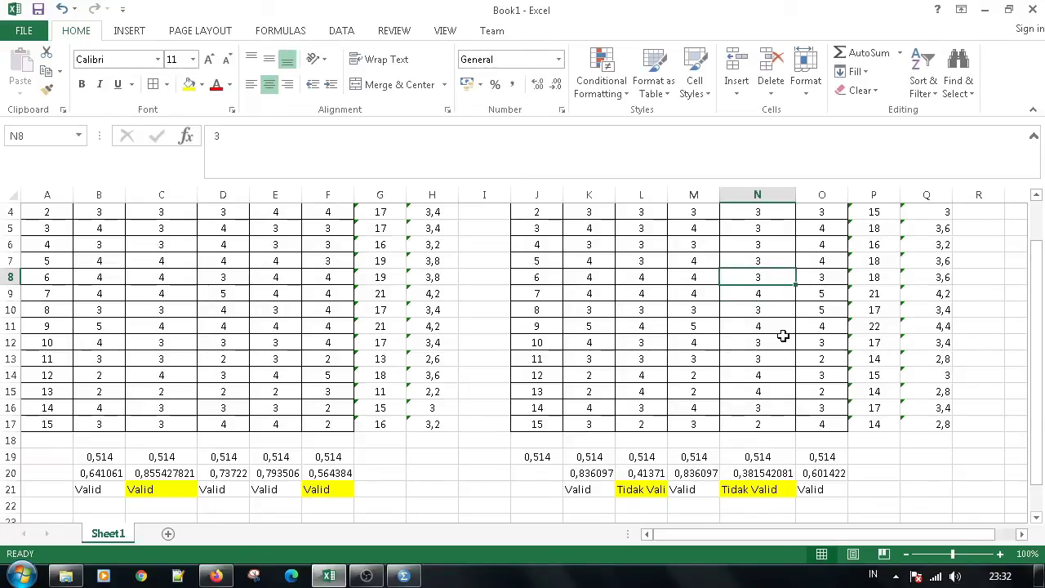
pyautogui.write('4')
pyautogui.press('Return')
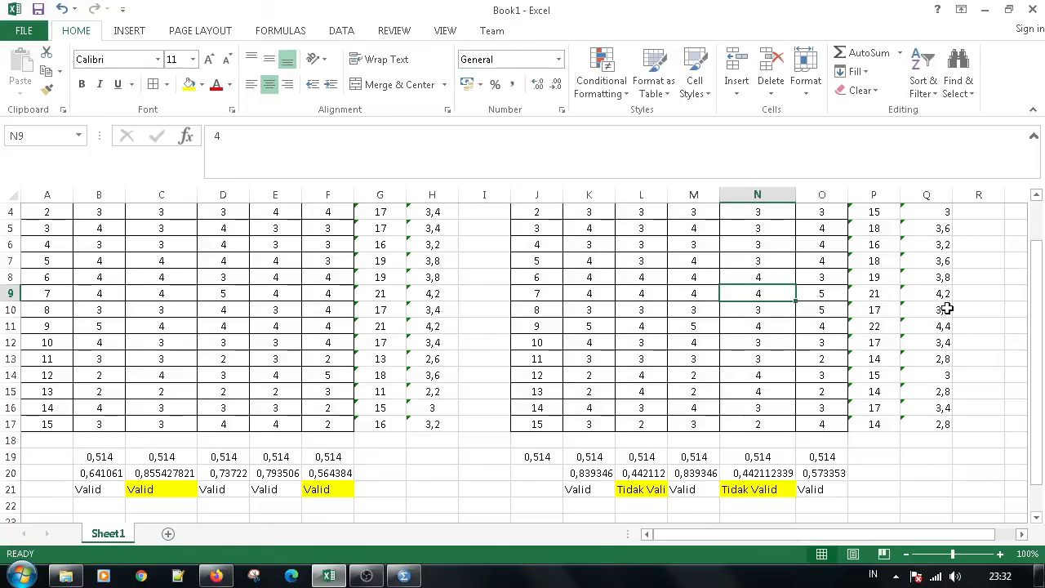
# - Set respondent 11's P4 score (N13) to 2
pyautogui.press('Down')
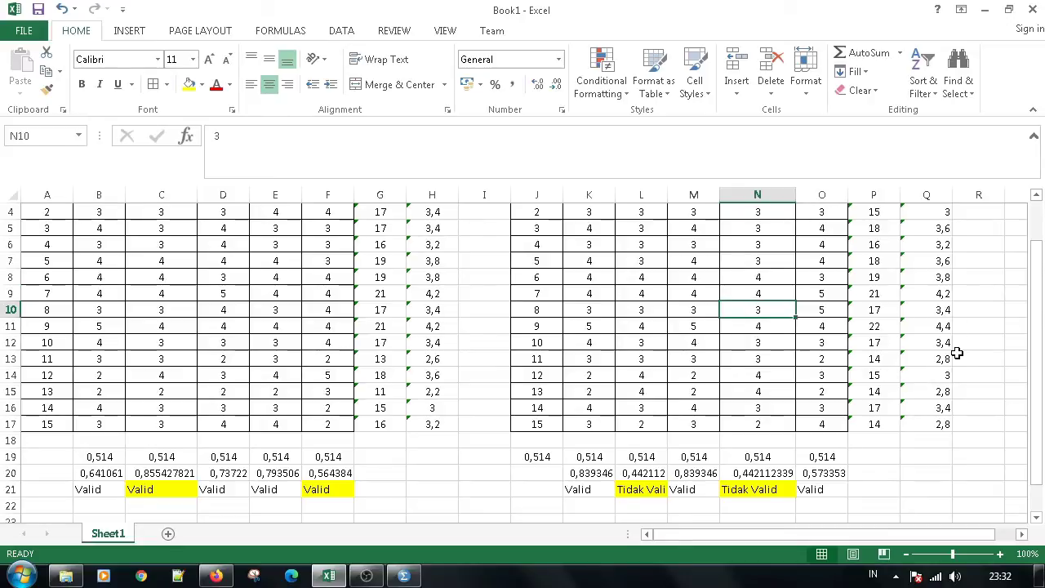
pyautogui.press('Down')
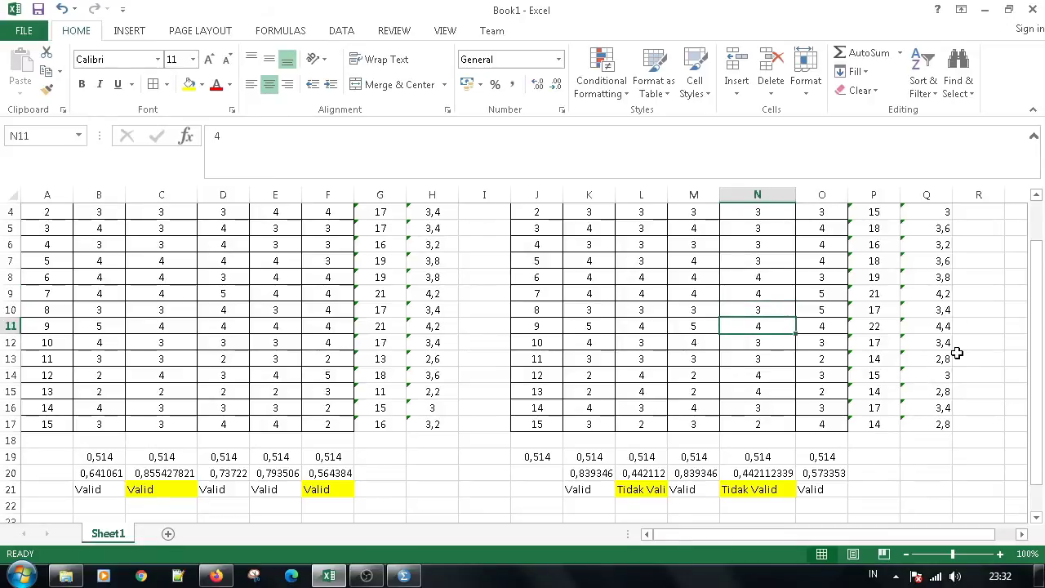
pyautogui.press('Down')
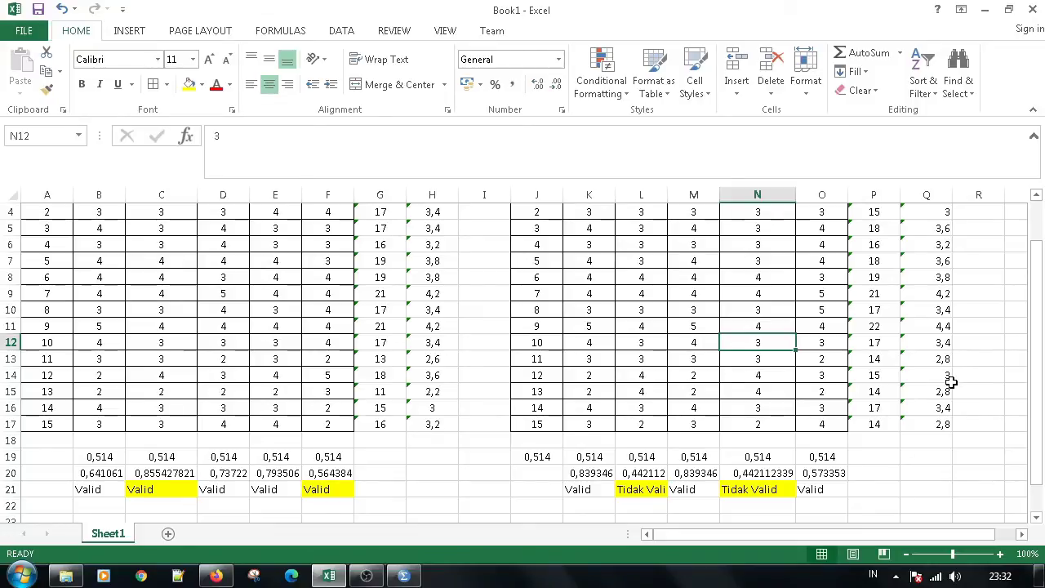
pyautogui.press('Down')
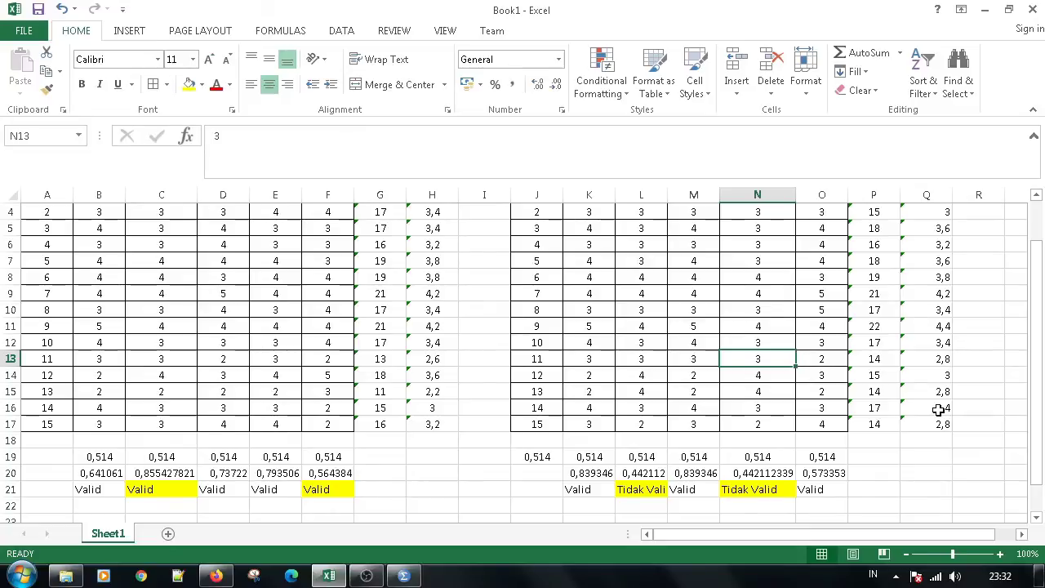
pyautogui.write('2')
pyautogui.press('Left')
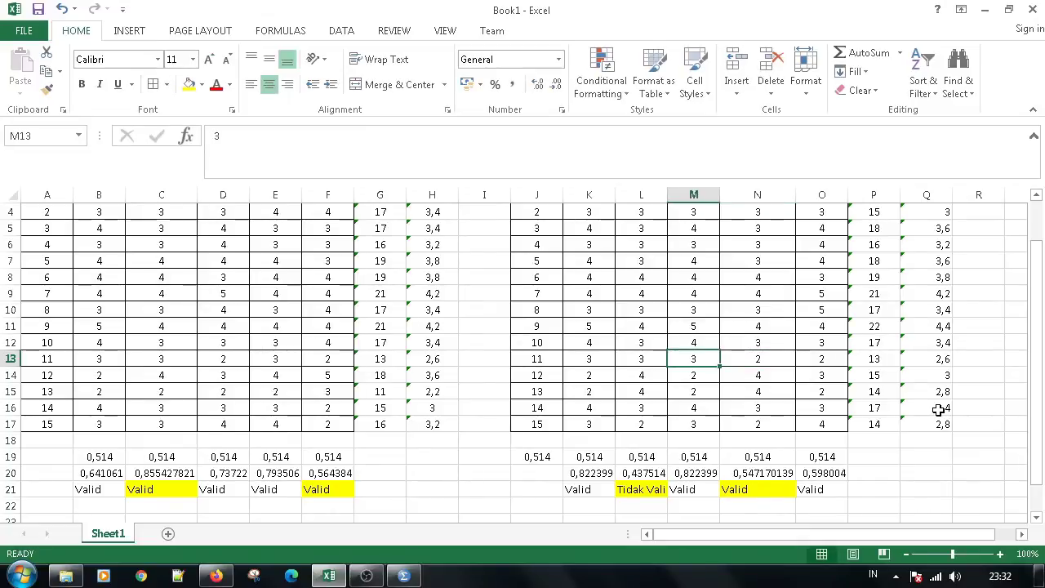
pyautogui.press('Right')
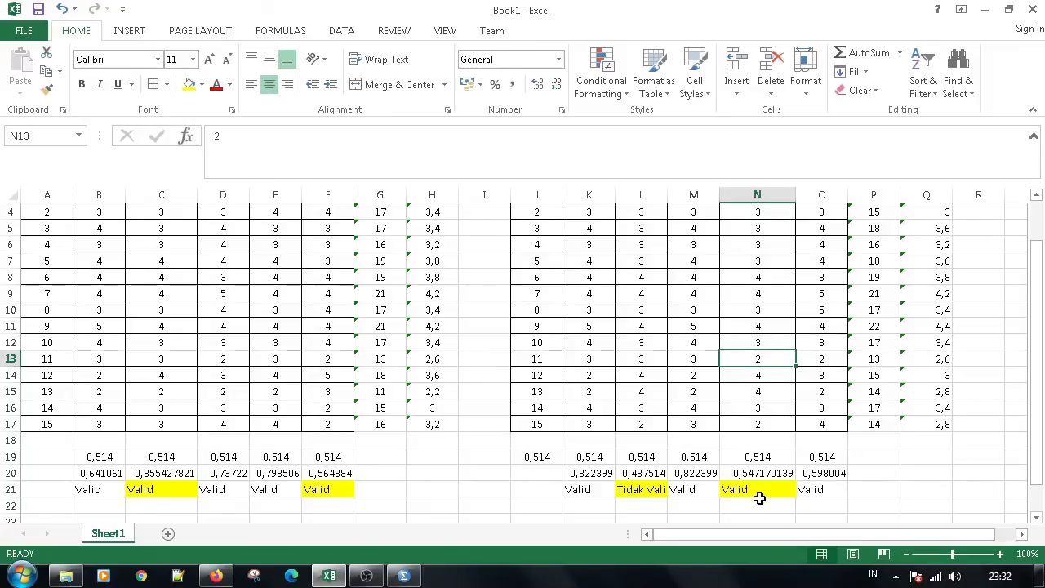
pyautogui.write('3')
pyautogui.press('Up')
pyautogui.press('Down')
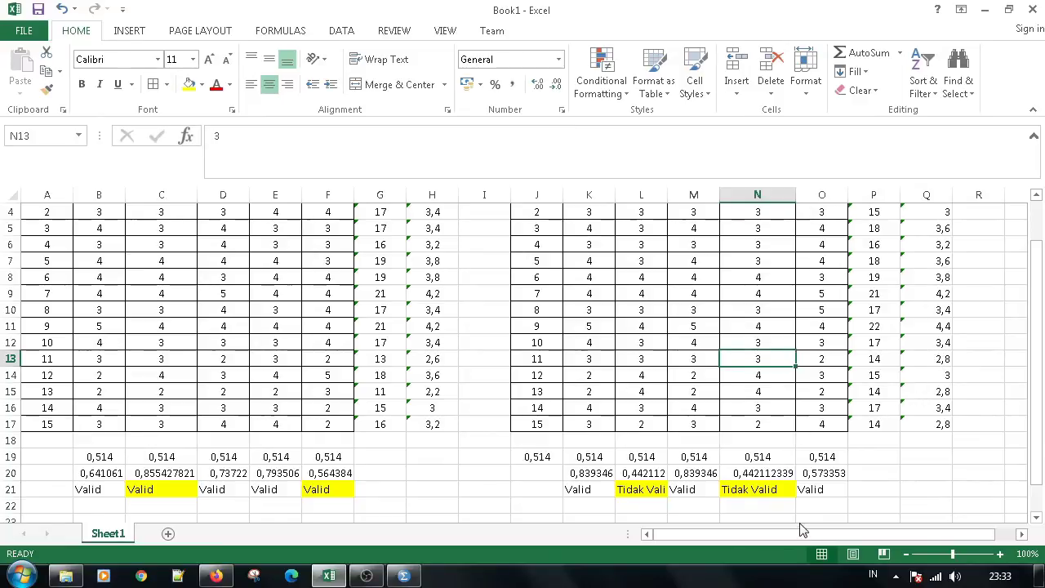
pyautogui.write('2')
pyautogui.press('Left')
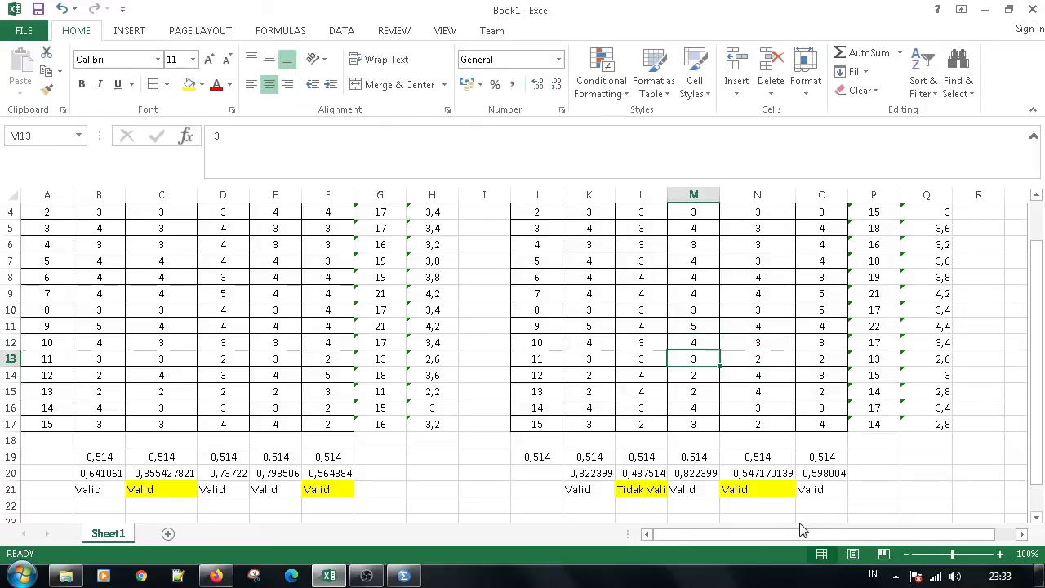
# - Set respondent 11's P2 score (L13) to 2 and review the correlation values
pyautogui.press('Left')
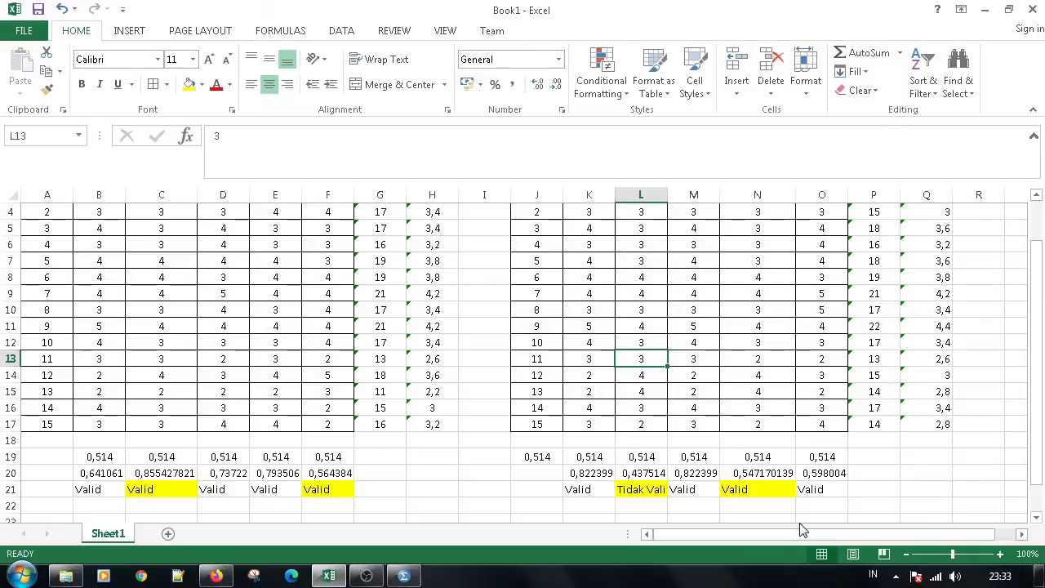
pyautogui.write('2')
pyautogui.press('Left')
pyautogui.press('Right')
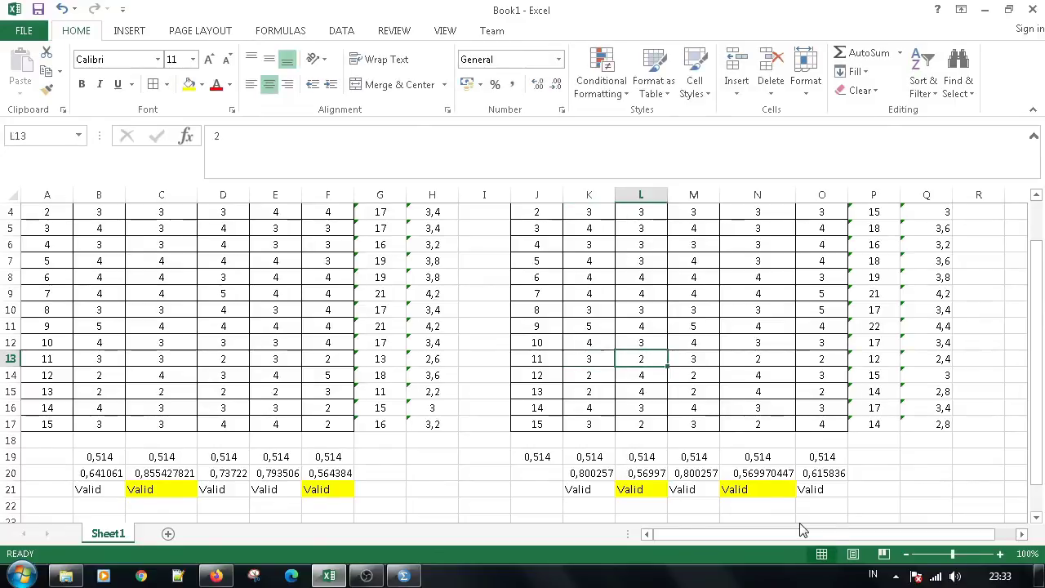
pyautogui.scroll(-2, 565, 454)
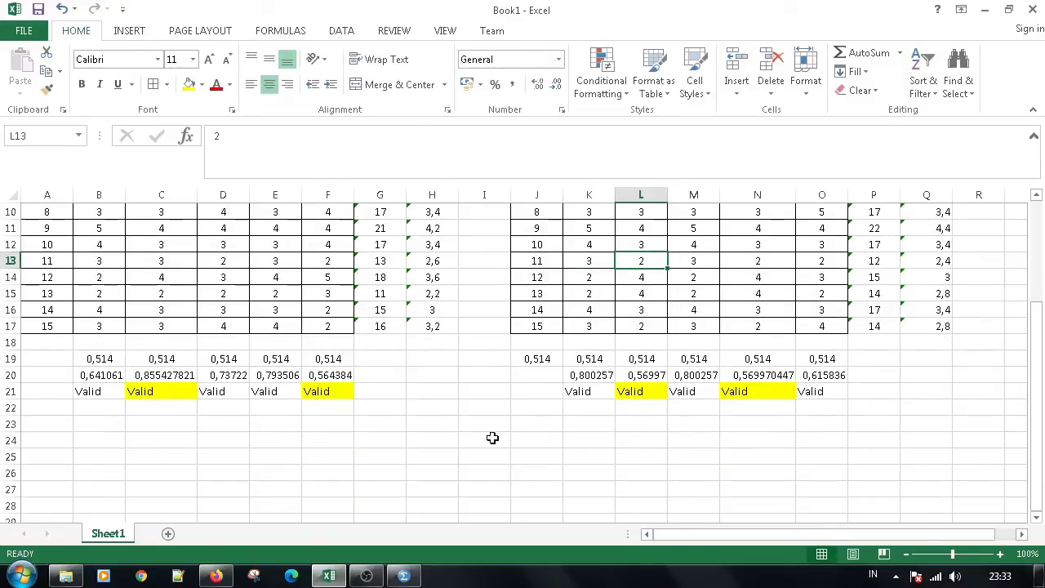
pyautogui.moveTo(90, 359); pyautogui.dragTo(371, 375)
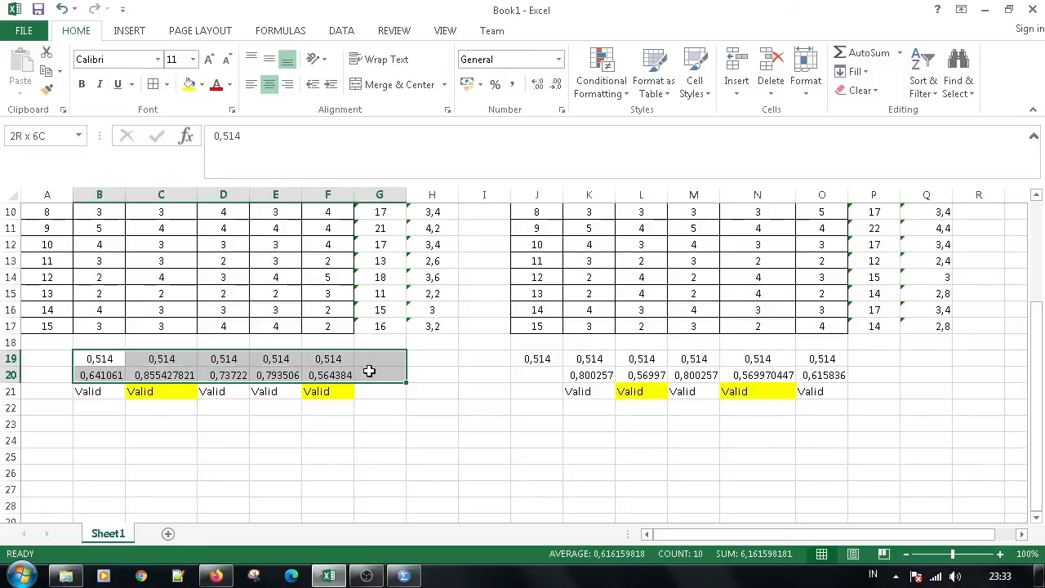
pyautogui.click(507, 473)
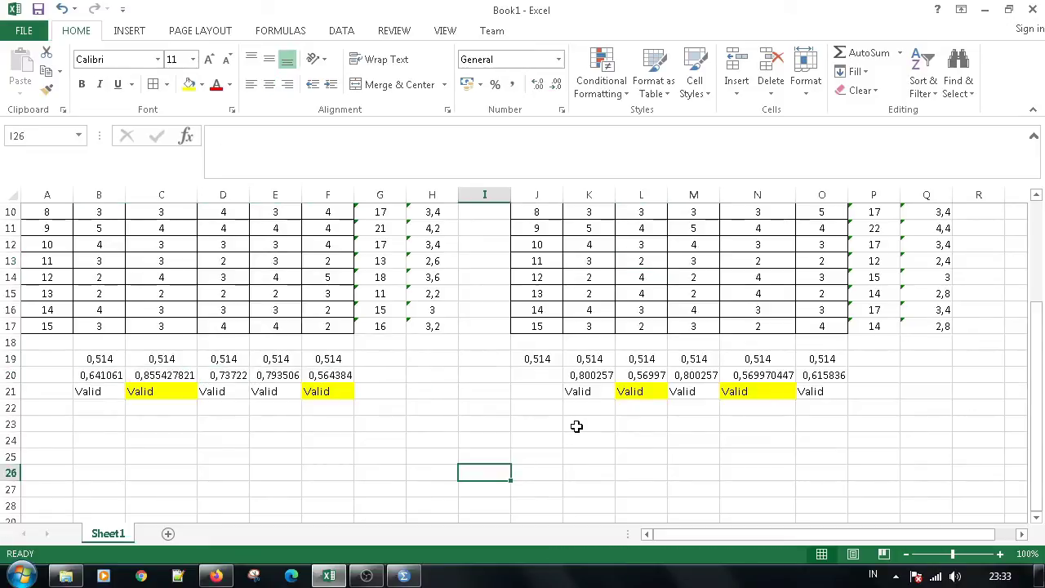
pyautogui.scroll(2, 577, 426)
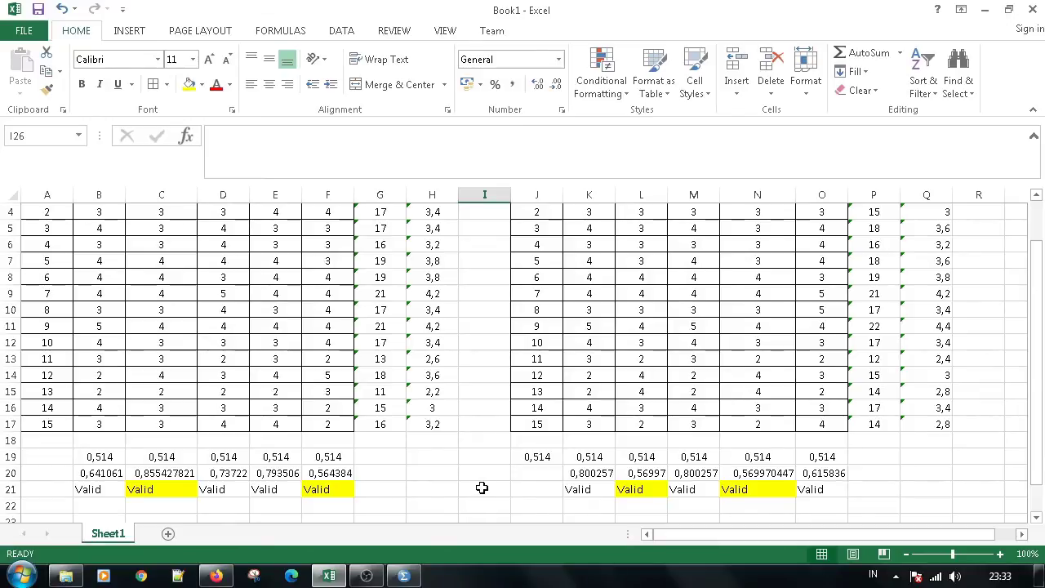
pyautogui.click(453, 488)
pyautogui.scroll(1, 444, 495)
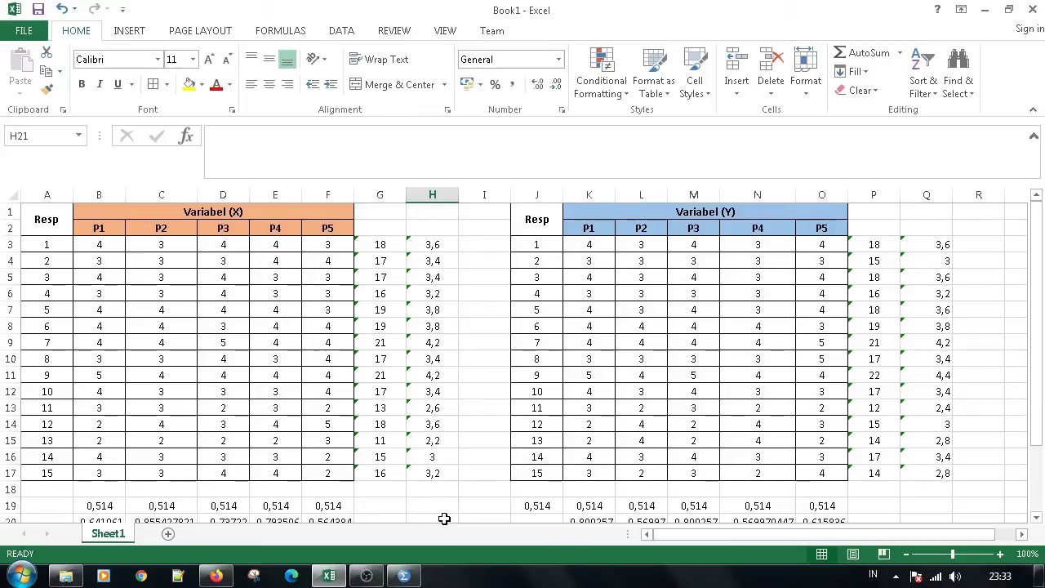
# - In SPSS Variable View, name five variables p1, p2, p3, p4 and p5
pyautogui.click(404, 575)
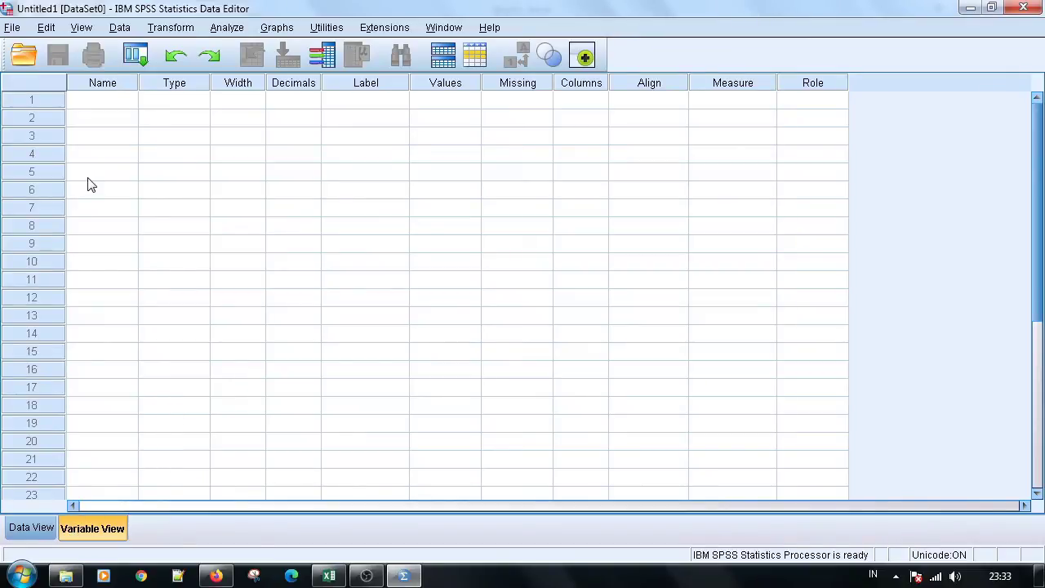
pyautogui.click(110, 102)
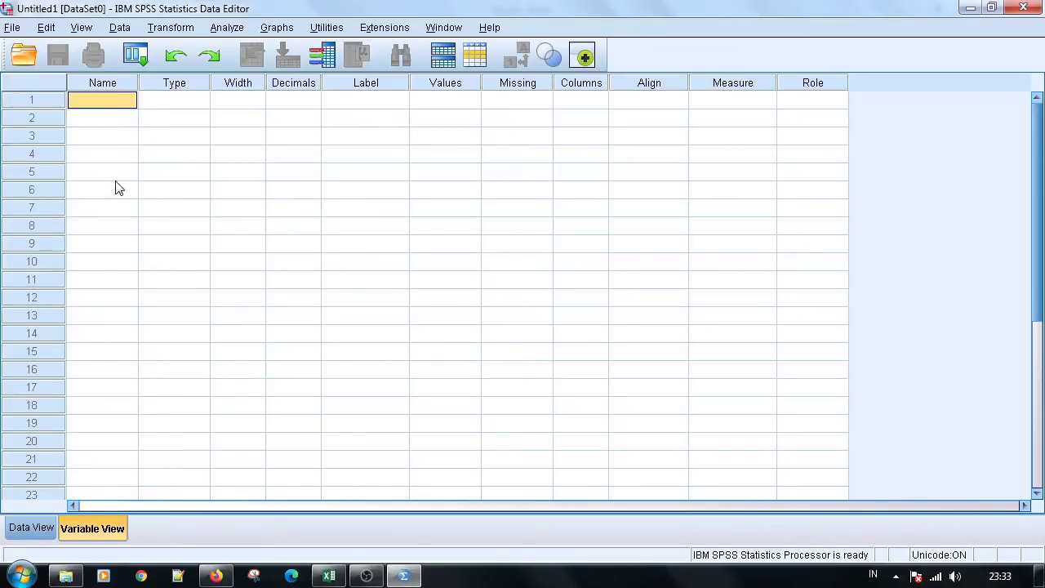
pyautogui.write('p1')
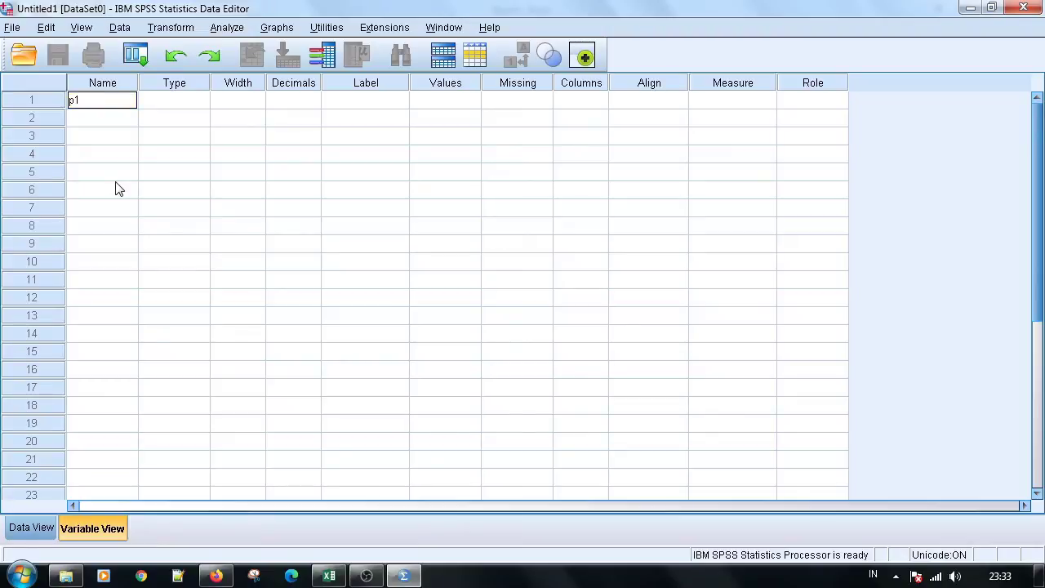
pyautogui.press('Return')
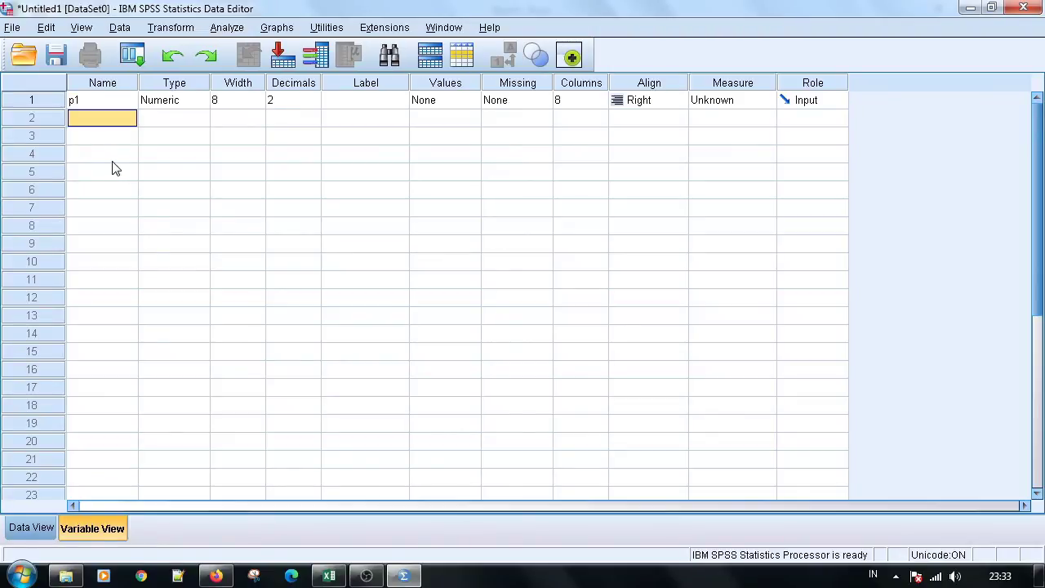
pyautogui.write('p2')
pyautogui.click(106, 142)
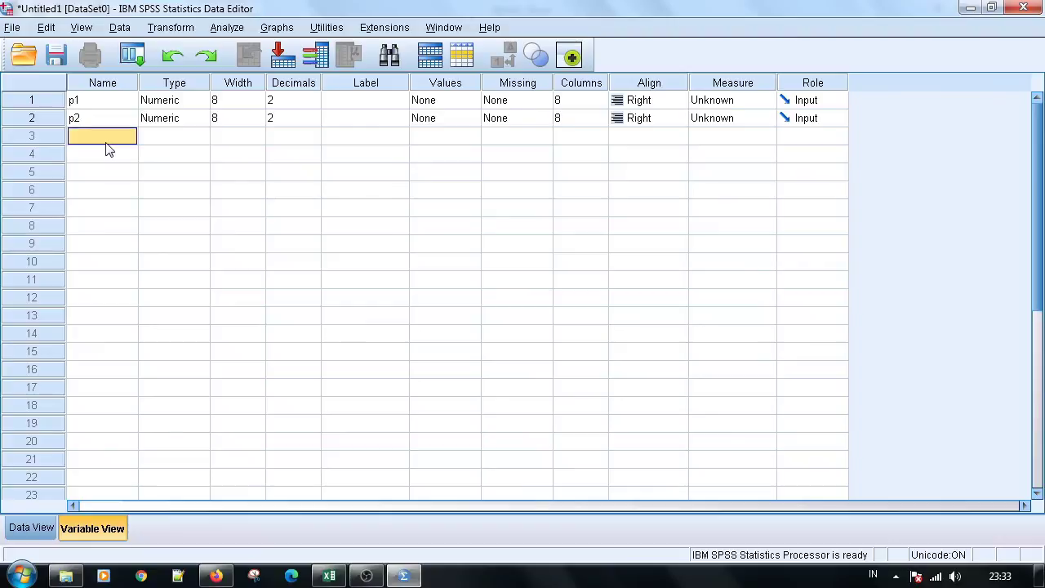
pyautogui.write('p3')
pyautogui.click(116, 156)
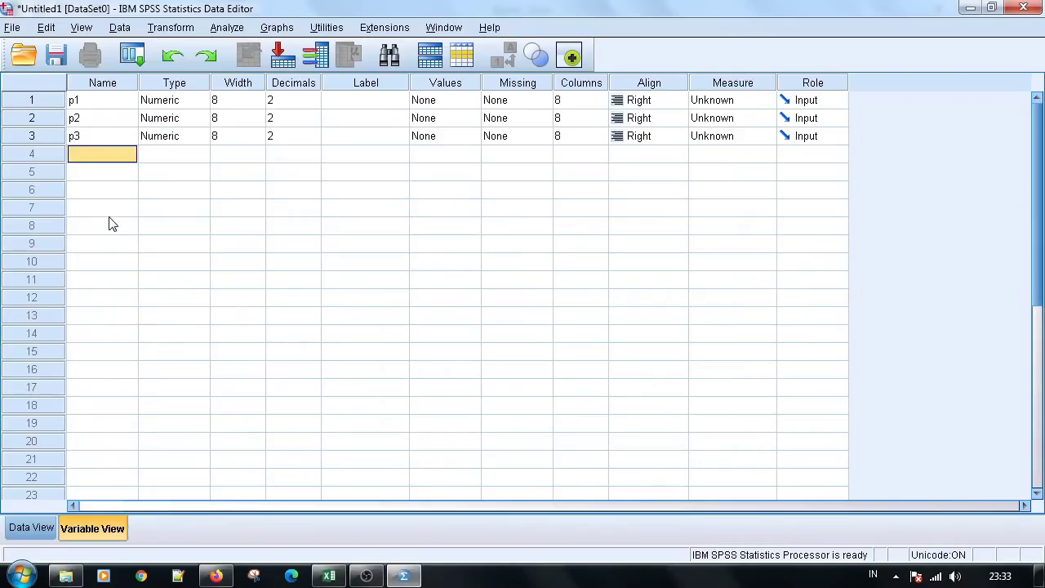
pyautogui.write('p4')
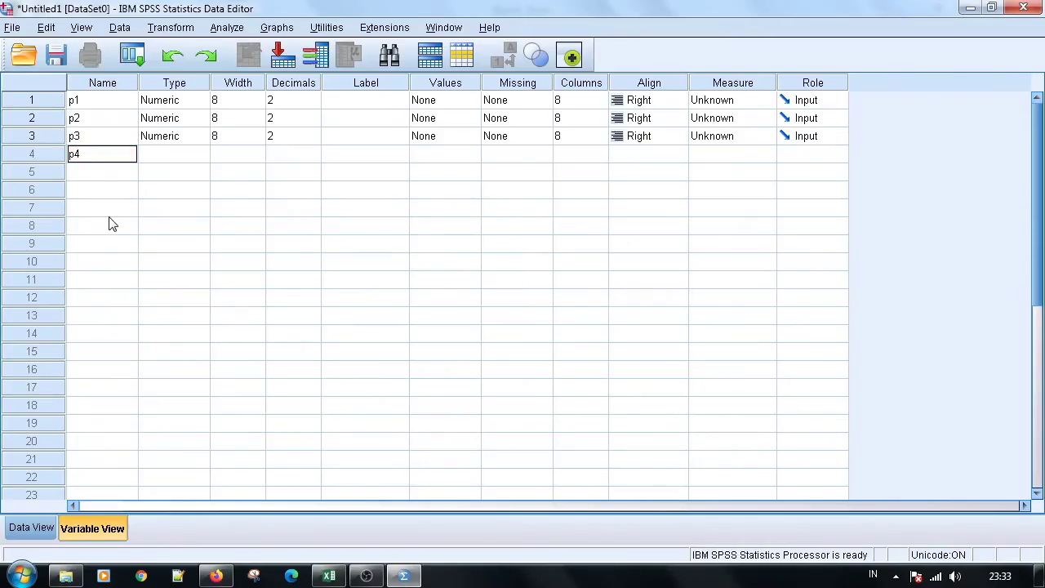
pyautogui.click(100, 178)
pyautogui.write('p')
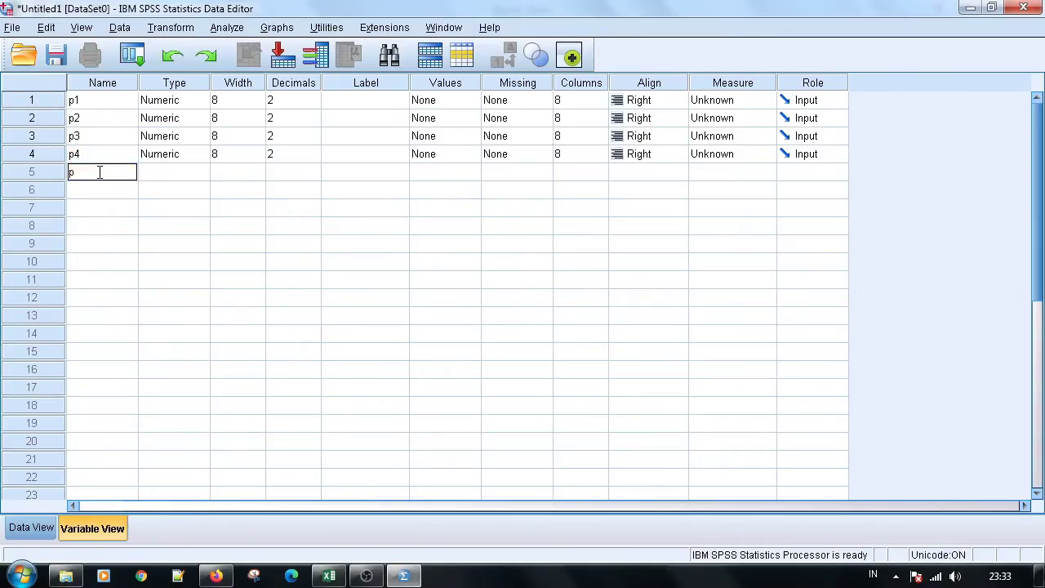
# - Set Decimals to 0 for p1 through p5
pyautogui.click(291, 100)
pyautogui.click(314, 104)
pyautogui.click(313, 104)
pyautogui.click(345, 105)
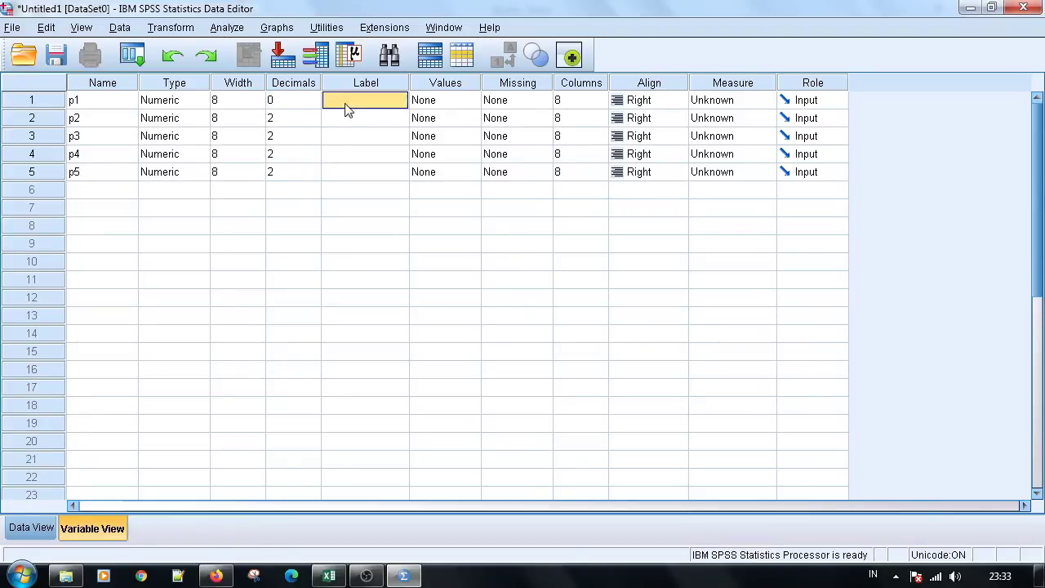
pyautogui.click(307, 106)
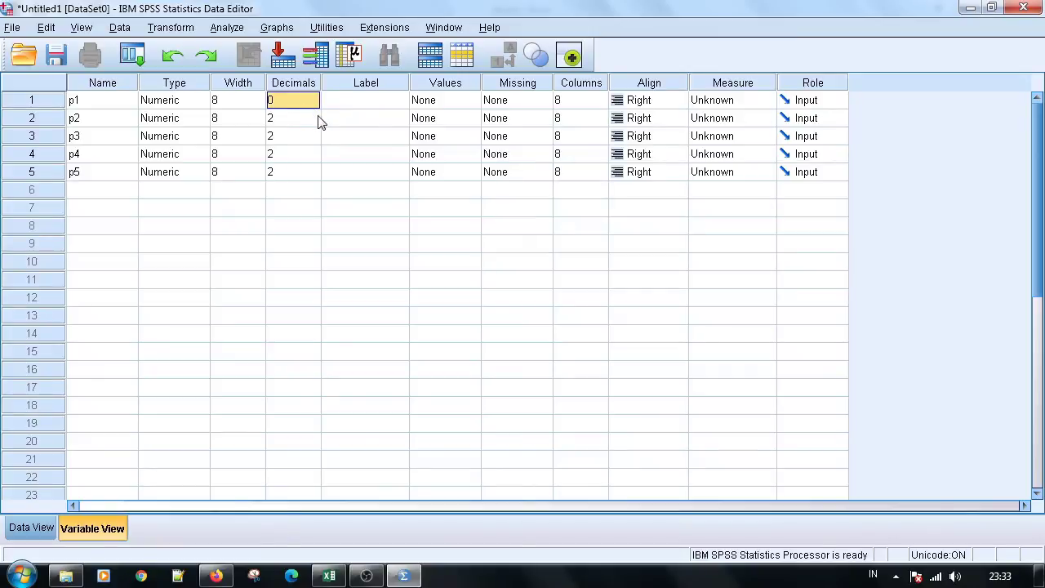
pyautogui.moveTo(314, 122); pyautogui.dragTo(319, 180)
pyautogui.write('0')
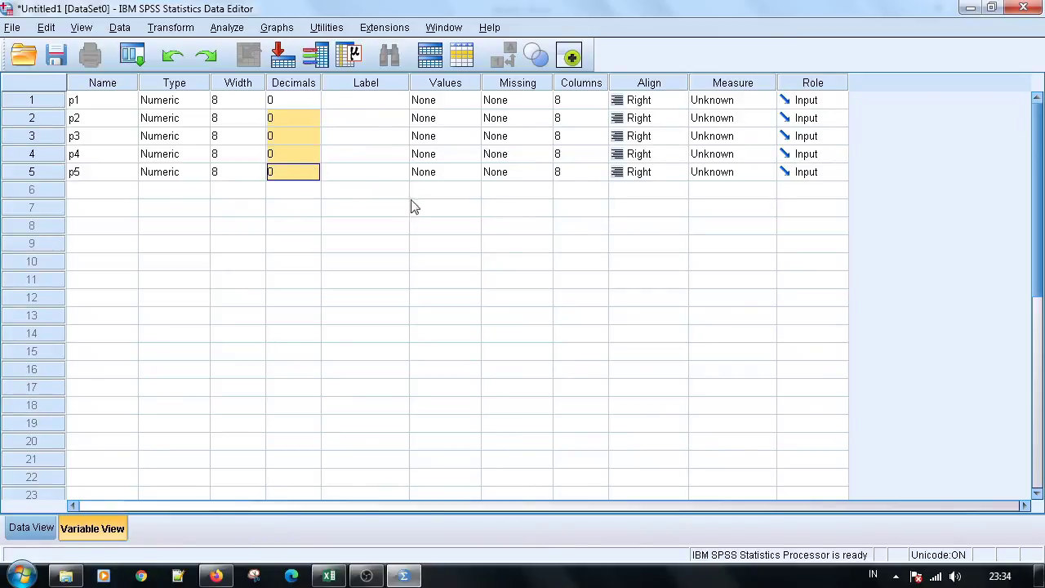
pyautogui.click(389, 211)
# - Set the Measure of p1–p5 to Scale and switch to Data View
pyautogui.click(753, 173)
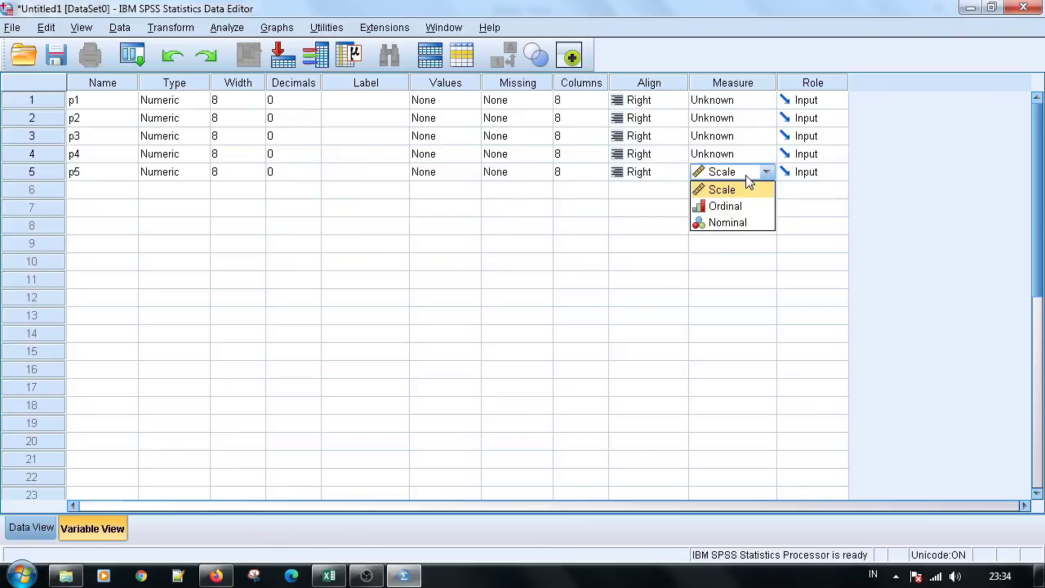
pyautogui.click(756, 191)
pyautogui.click(764, 155)
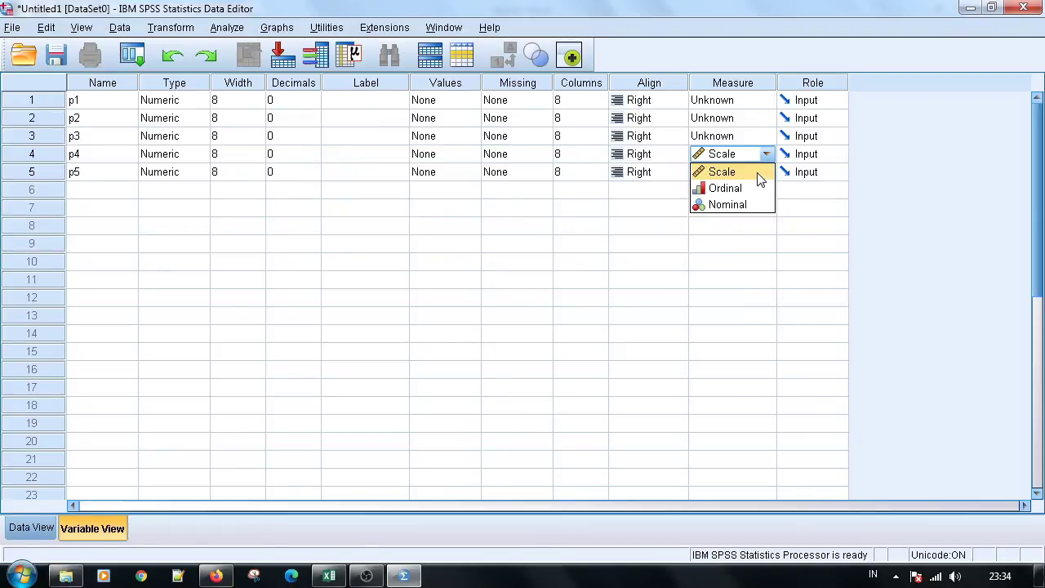
pyautogui.click(758, 171)
pyautogui.click(764, 136)
pyautogui.click(759, 155)
pyautogui.click(764, 119)
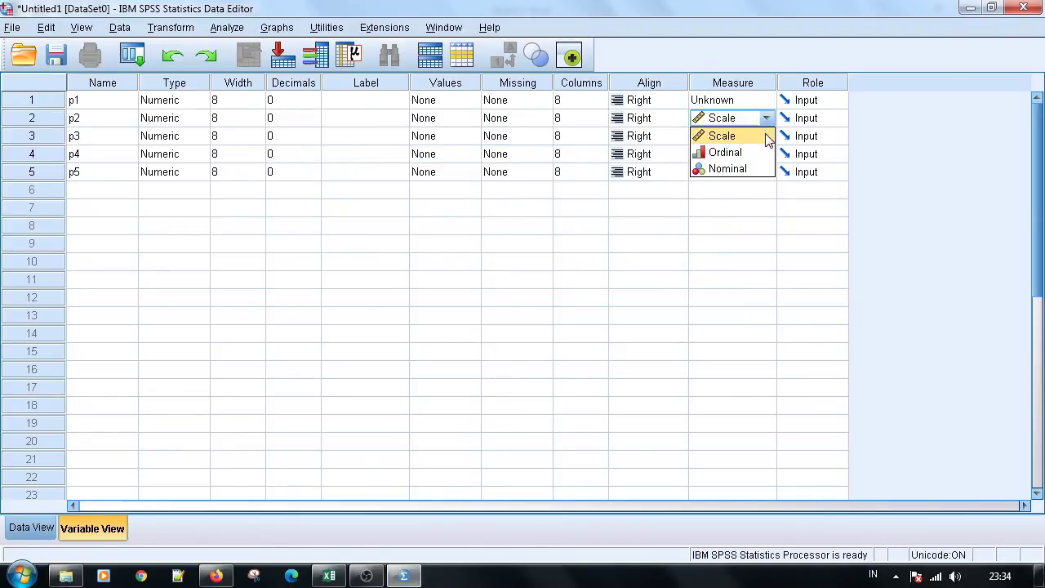
pyautogui.click(756, 135)
pyautogui.click(764, 99)
pyautogui.click(747, 117)
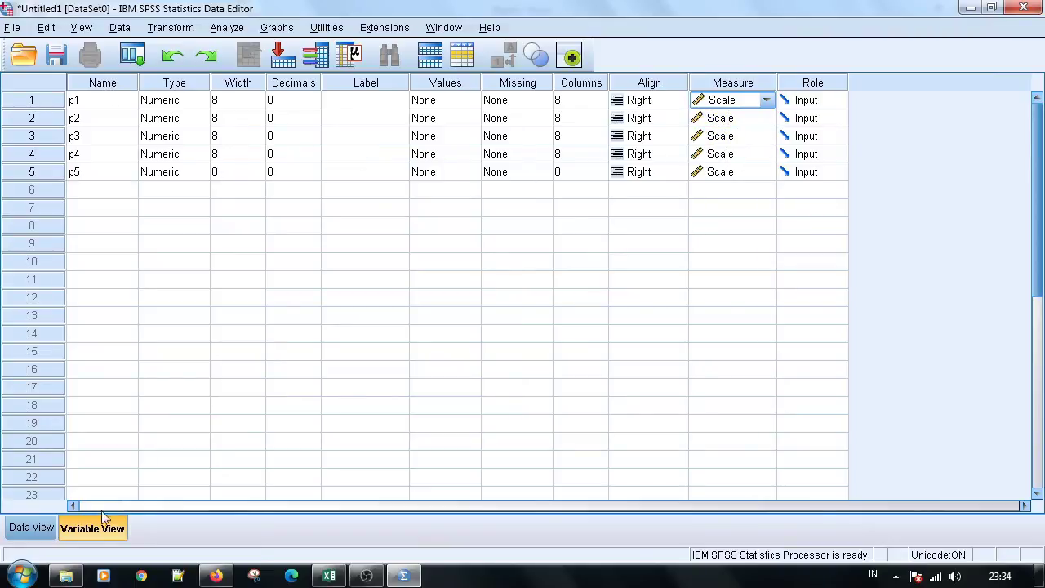
pyautogui.click(40, 523)
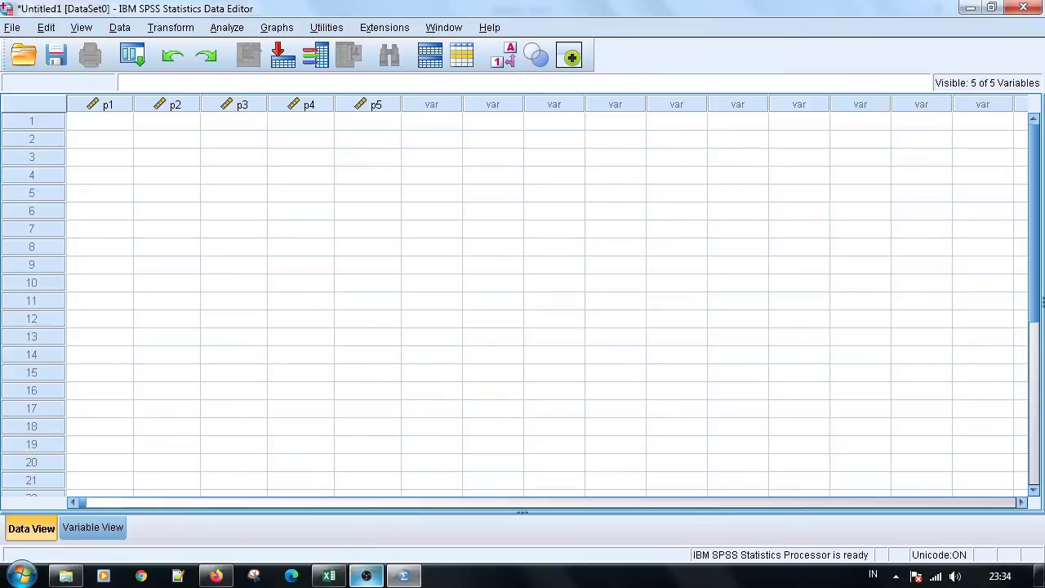
# - Copy Excel's X scores B3:F17 and paste them into SPSS from row 1 of p1
pyautogui.click(329, 576)
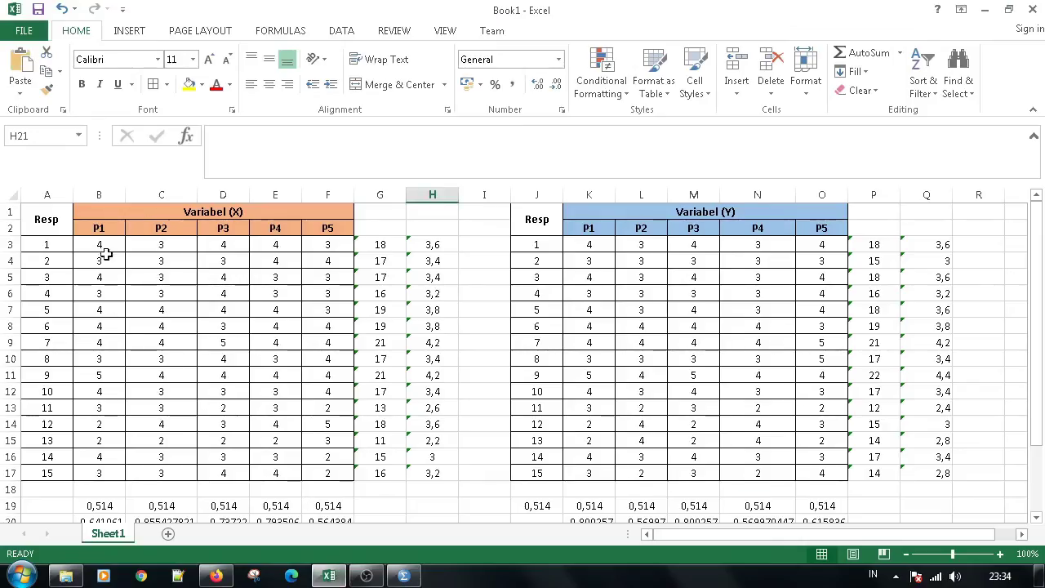
pyautogui.moveTo(102, 246); pyautogui.dragTo(329, 477)
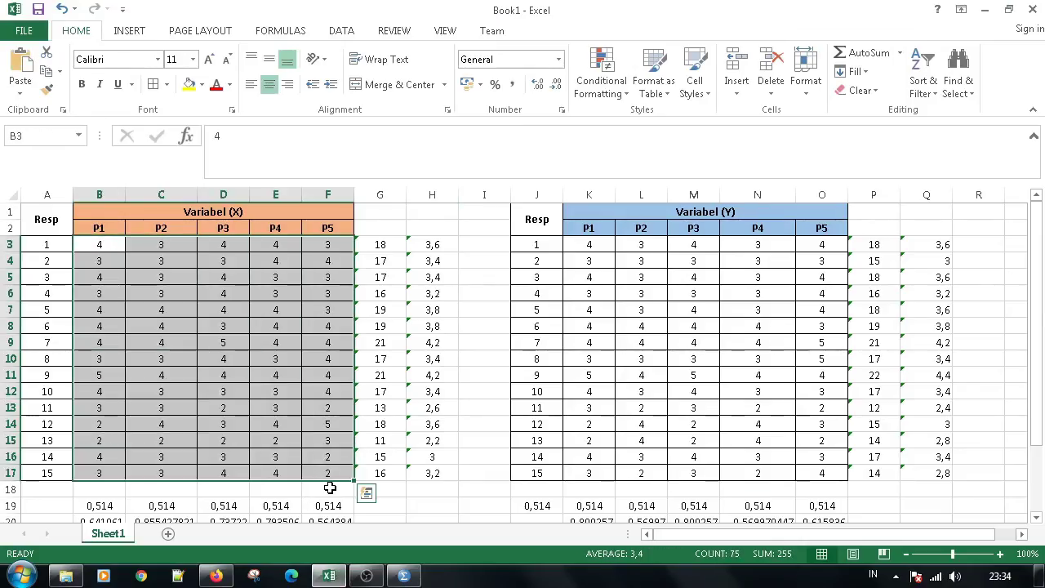
pyautogui.hotkey('ctrl', 'c')
pyautogui.hotkey('alt', 'Tab')
pyautogui.click(106, 129)
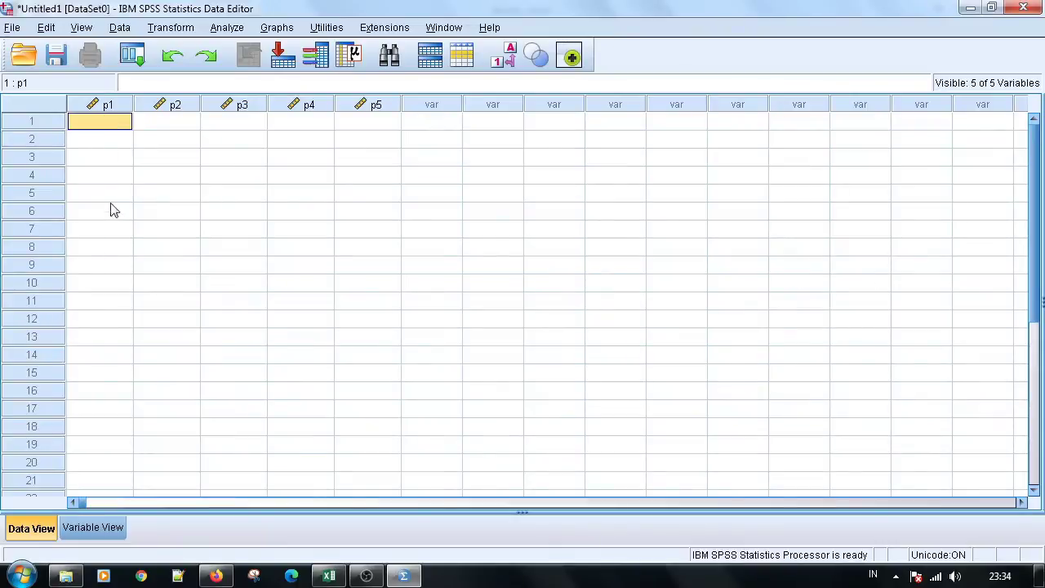
pyautogui.hotkey('ctrl', 'v')
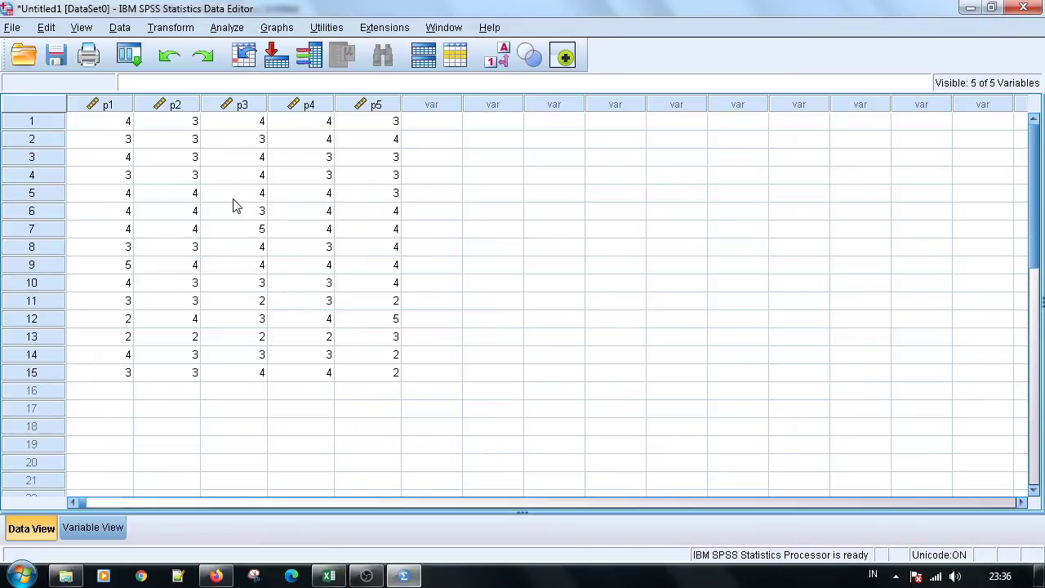
# - Run a Bivariate Pearson, two-tailed correlation on p1–p5 via Analyze > Correlate
pyautogui.click(229, 29)
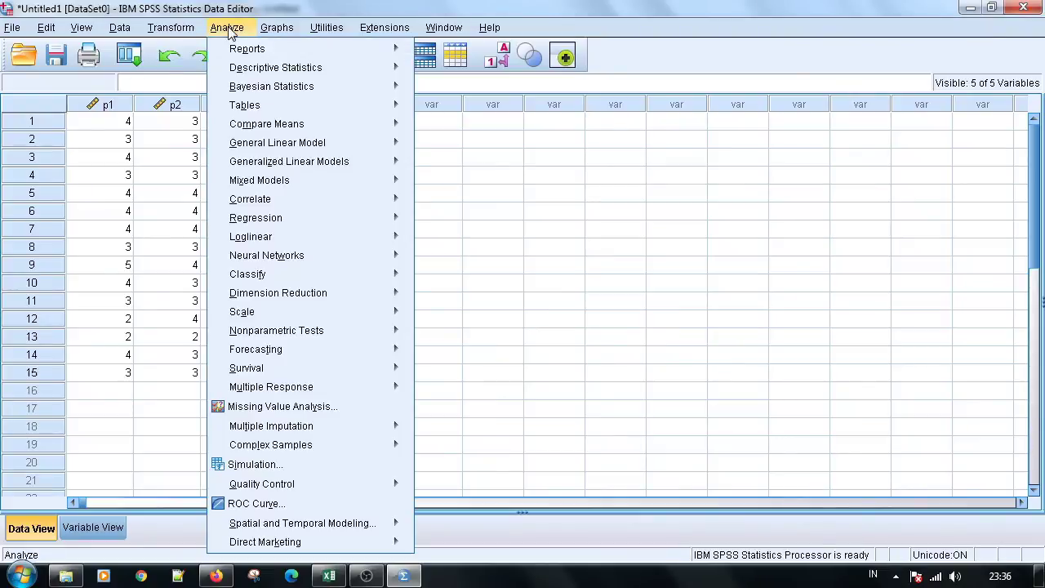
pyautogui.moveTo(322, 200)
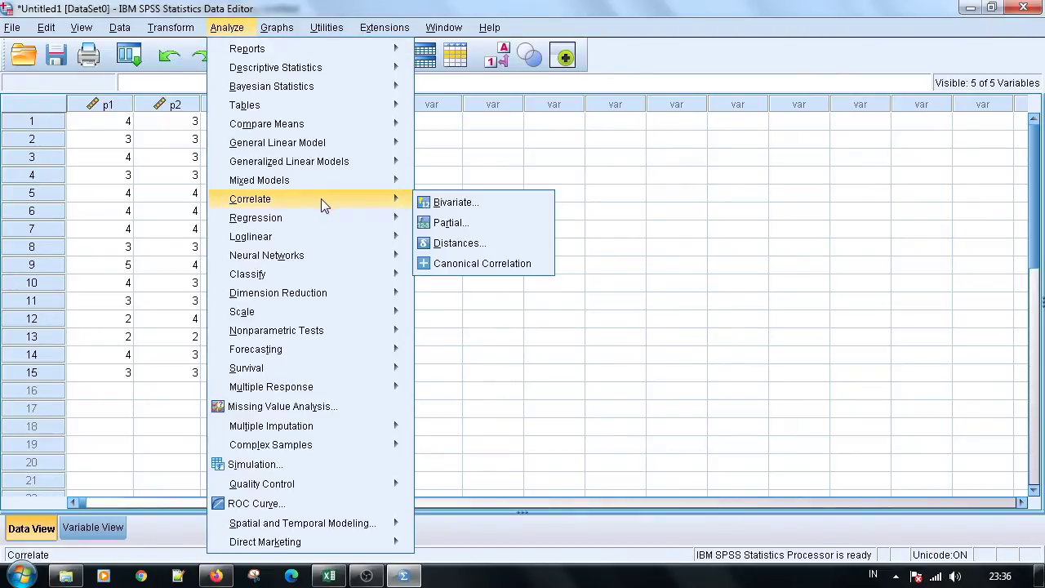
pyautogui.click(450, 203)
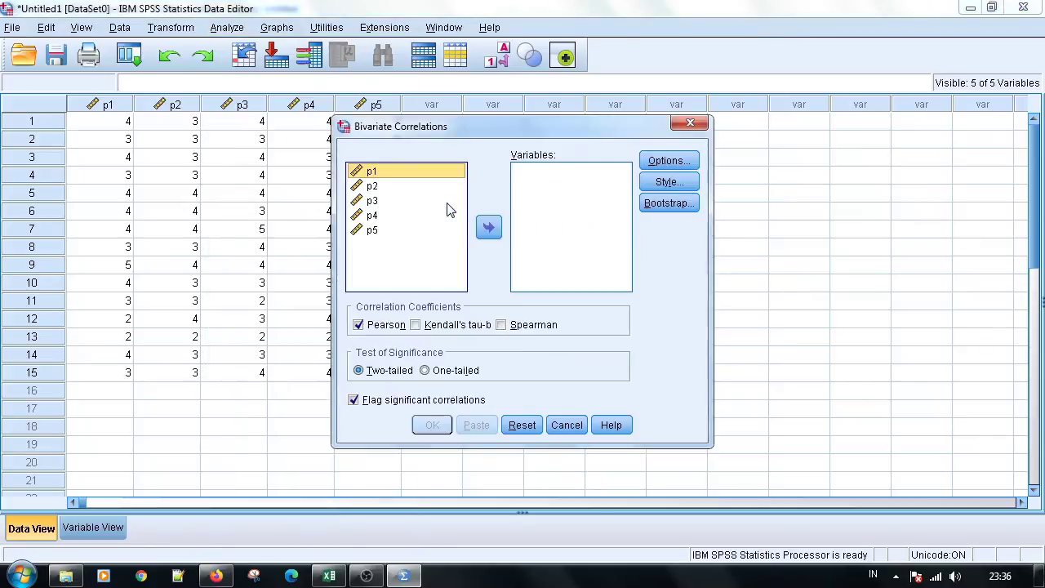
pyautogui.keyDown('shift'); pyautogui.click(388, 247); pyautogui.keyUp('shift')
pyautogui.click(488, 231)
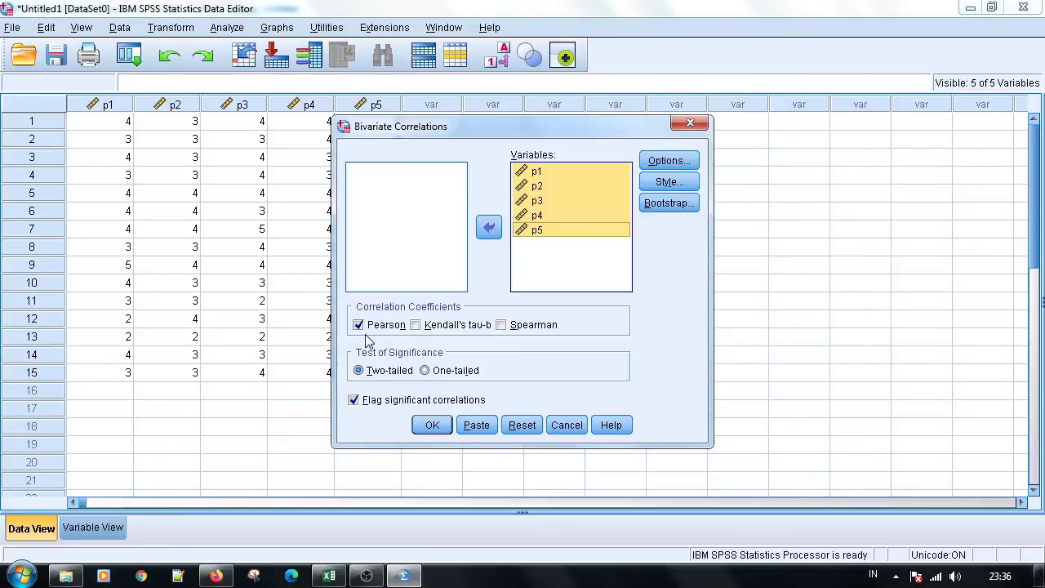
pyautogui.click(432, 428)
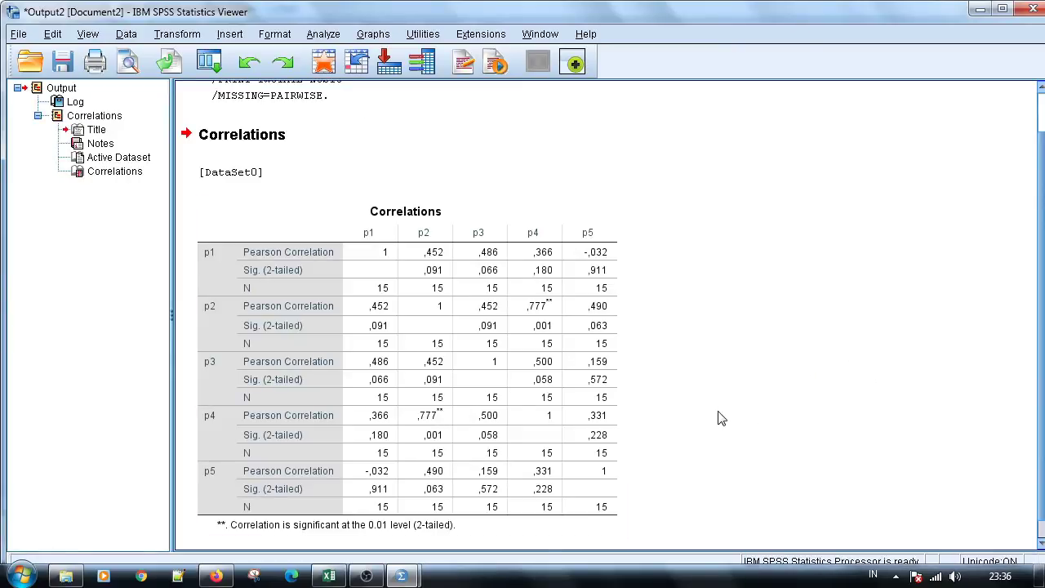
# - Review the p1–p5 Pearson correlations (N 15, only p2–p4 significant), then switch to OBS
pyautogui.click(577, 397)
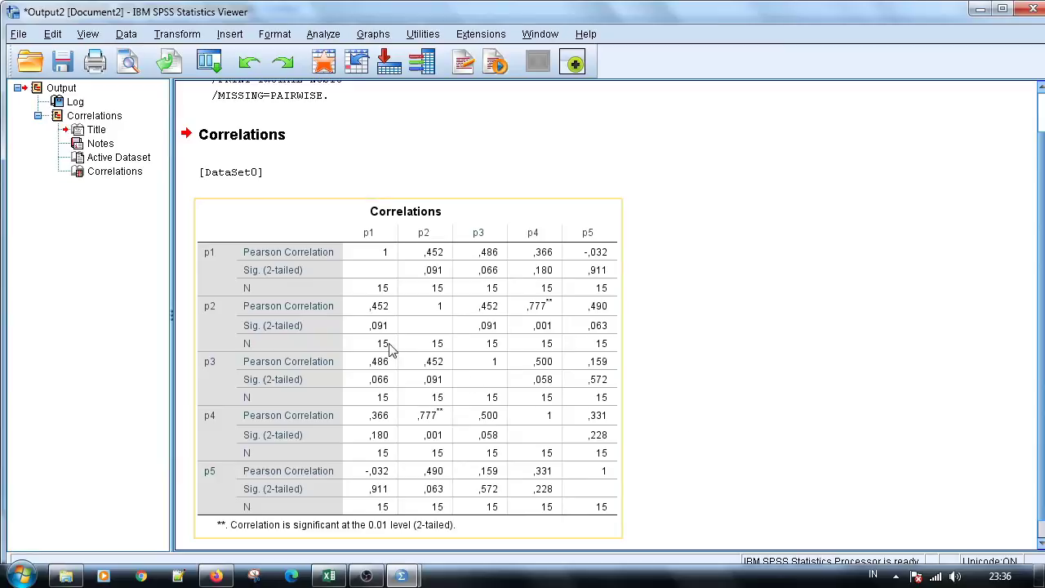
pyautogui.click(597, 276)
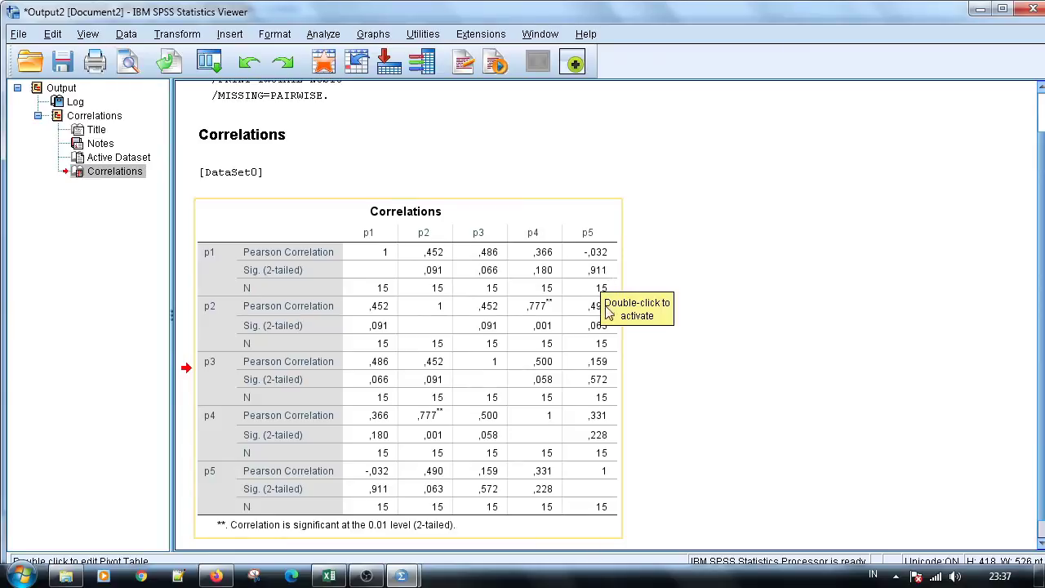
pyautogui.moveTo(594, 337); pyautogui.dragTo(596, 335)
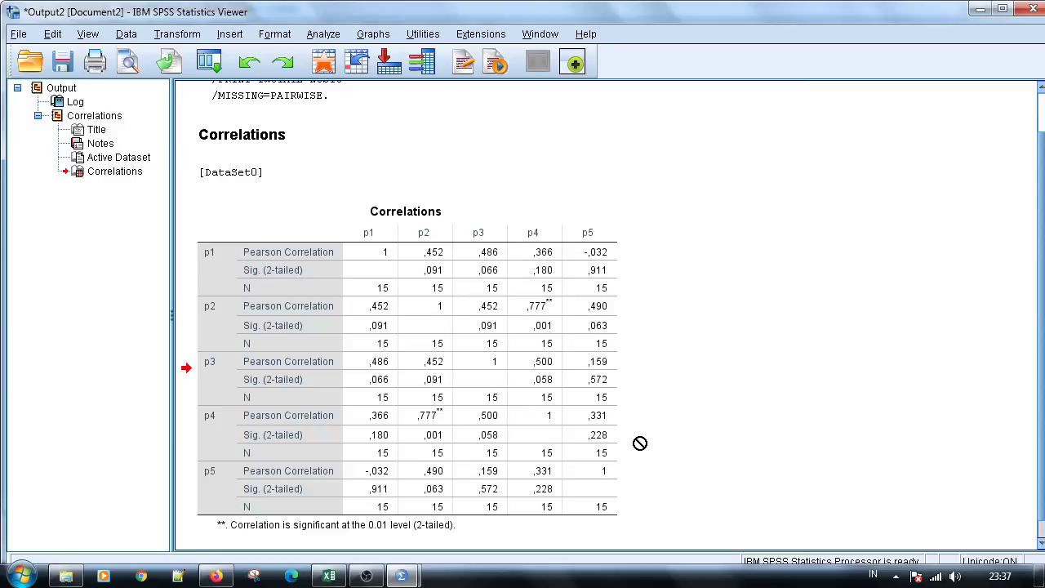
pyautogui.scroll(2, 684, 435)
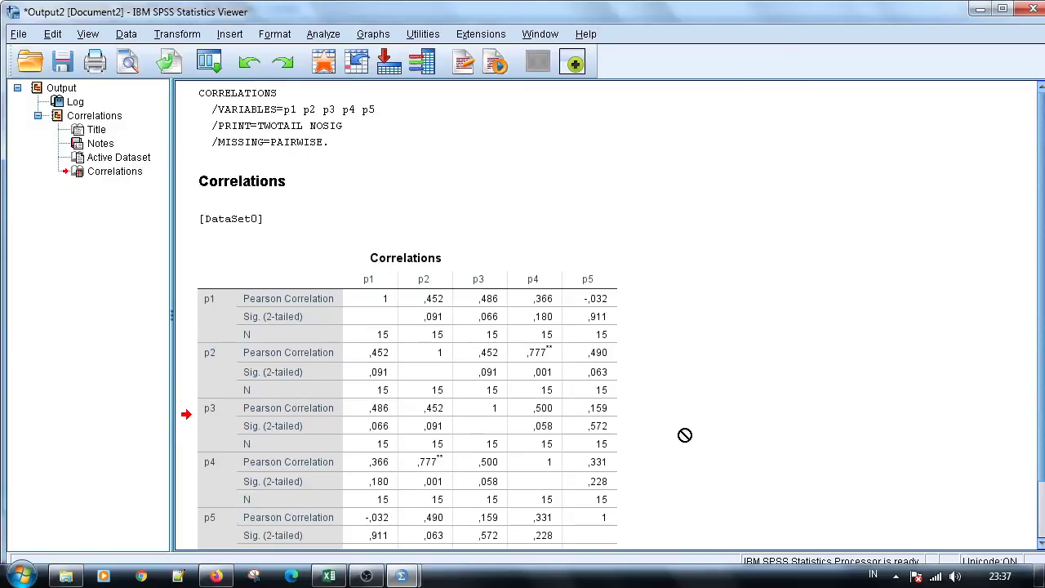
pyautogui.scroll(-3, 684, 435)
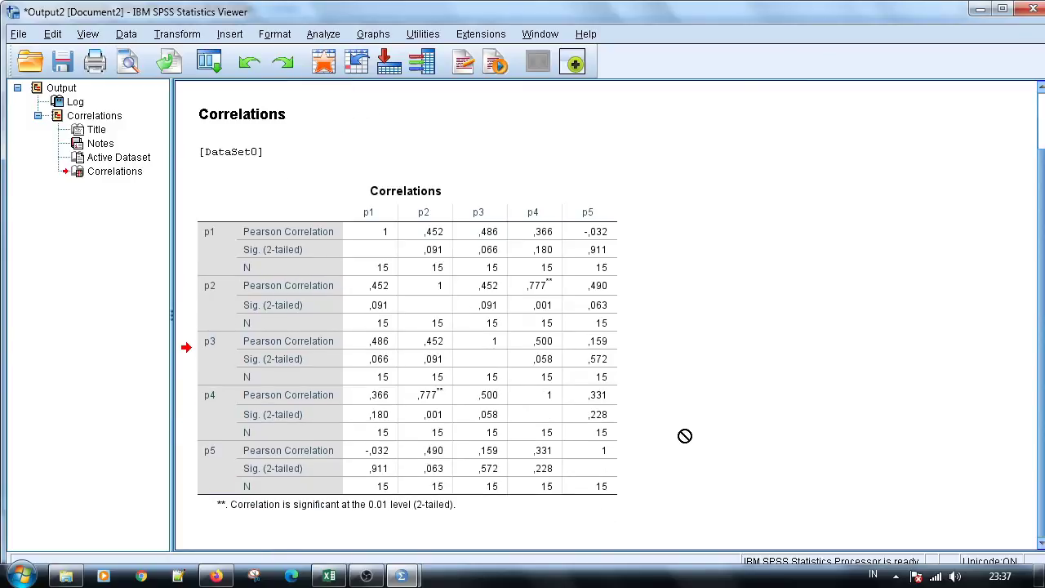
pyautogui.scroll(3, 684, 437)
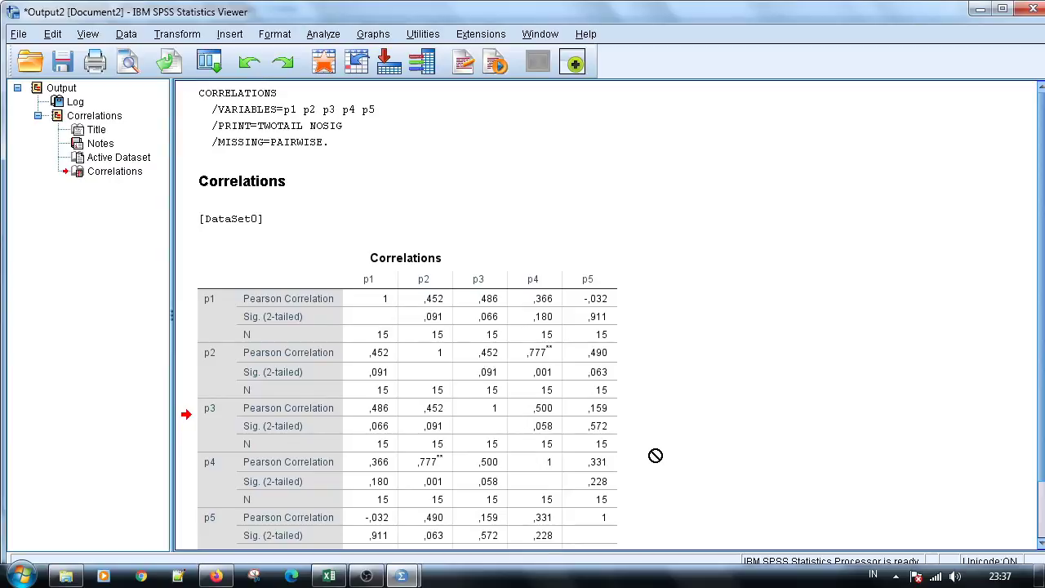
pyautogui.click(366, 575)
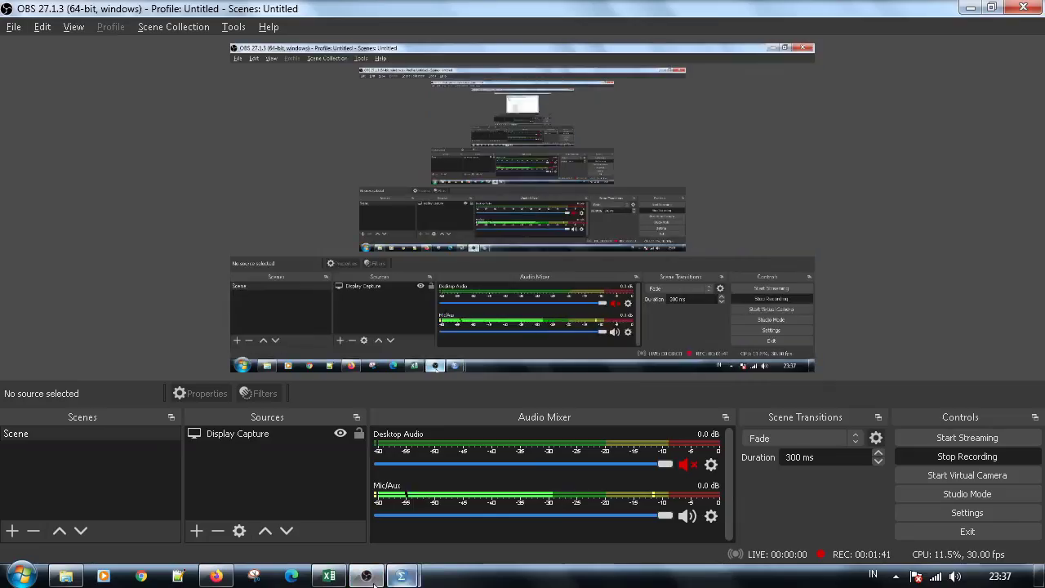